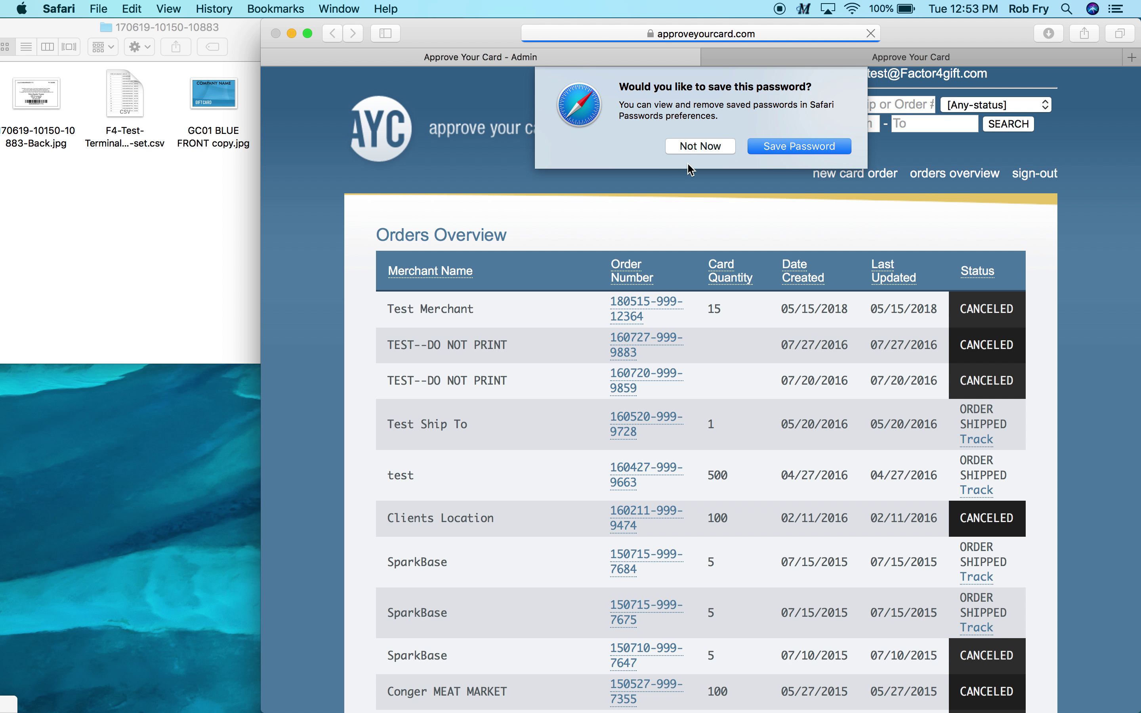
Decline Safari's offer to save the sign-in password
click(700, 146)
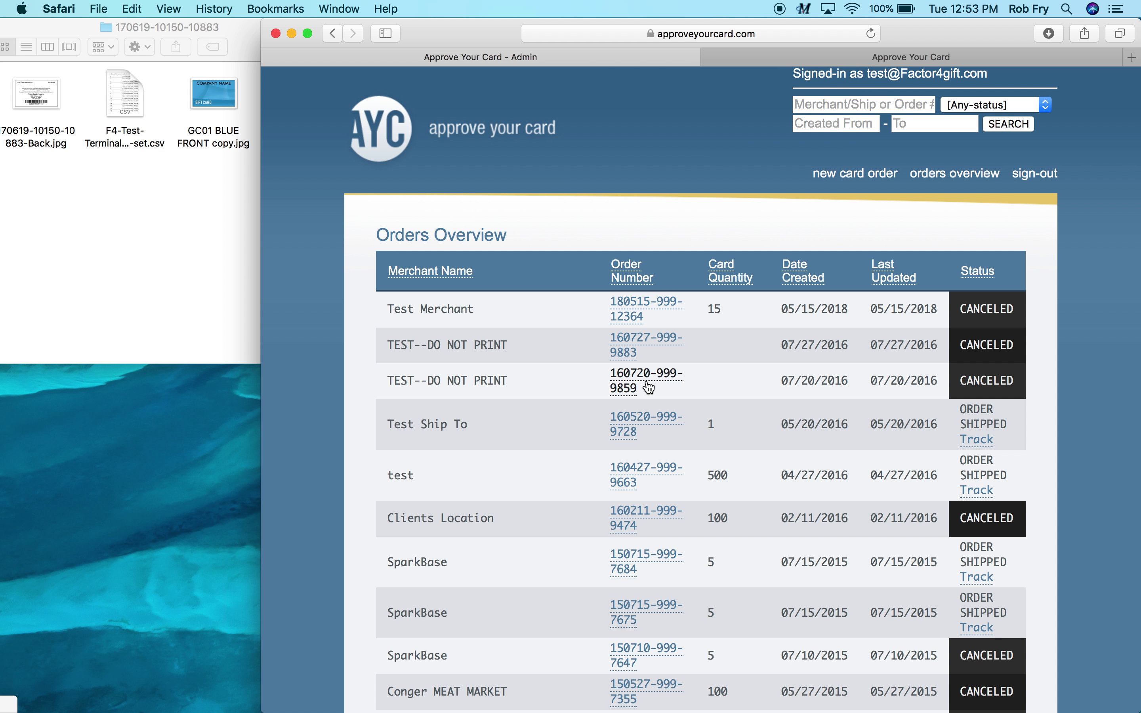
scroll(642, 445, down, 12)
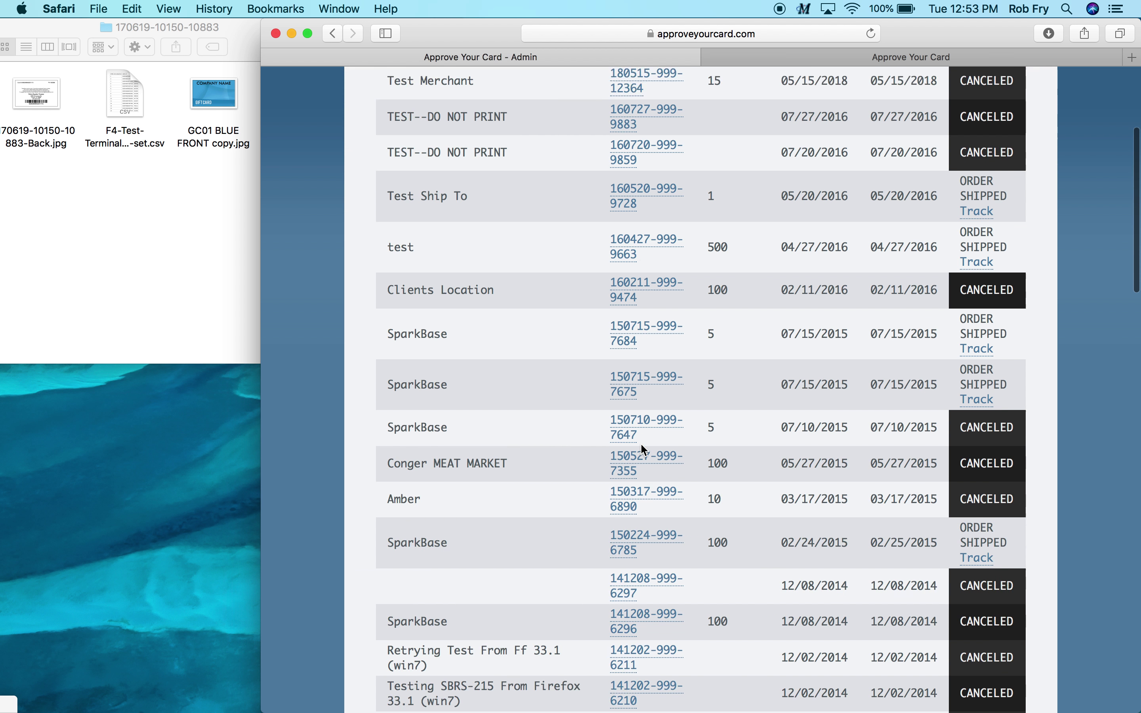
scroll(643, 446, down, 12)
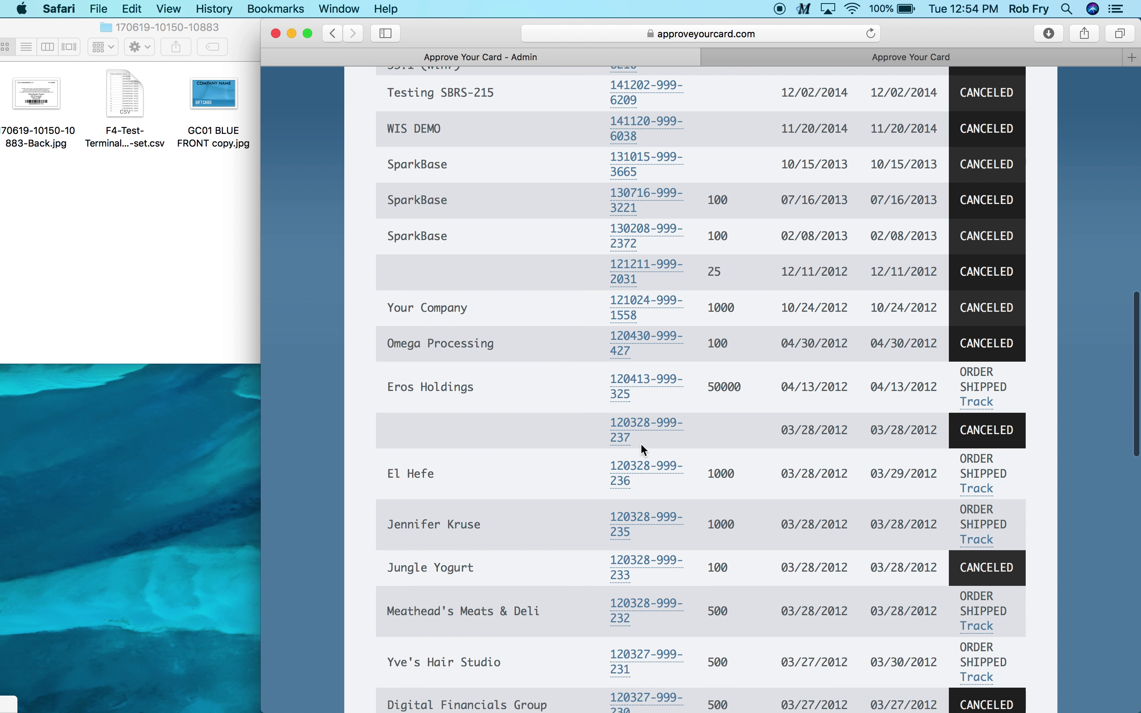
scroll(644, 451, down, 15)
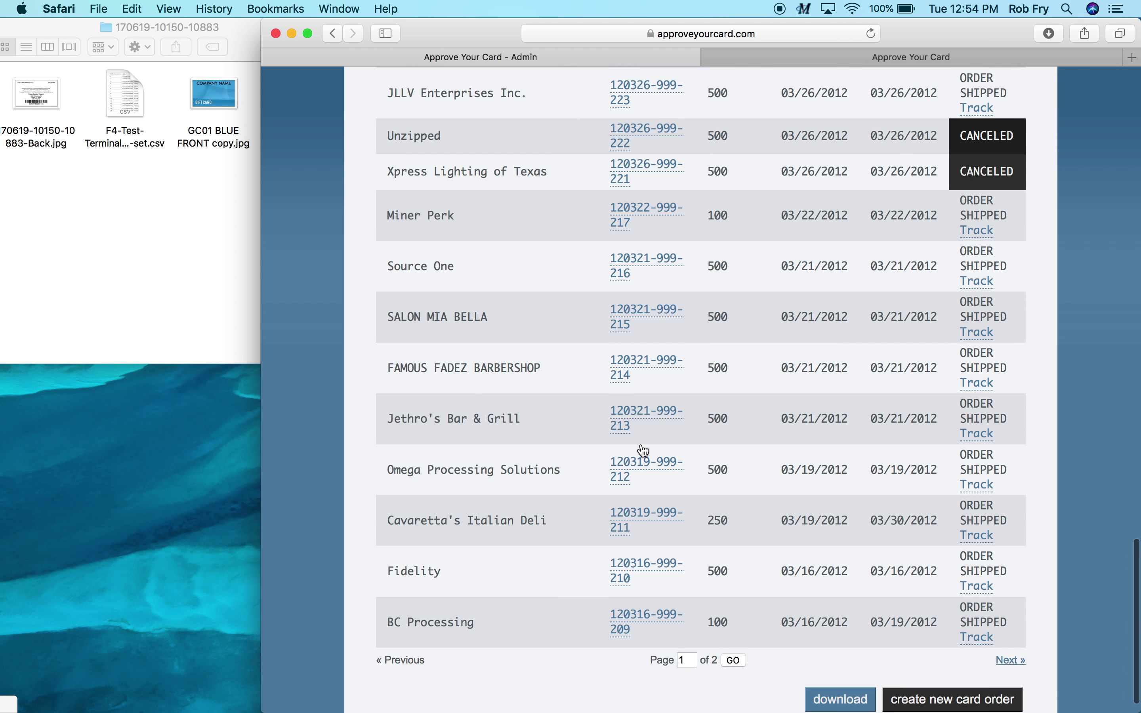
scroll(644, 448, up, 20)
scroll(641, 443, up, 20)
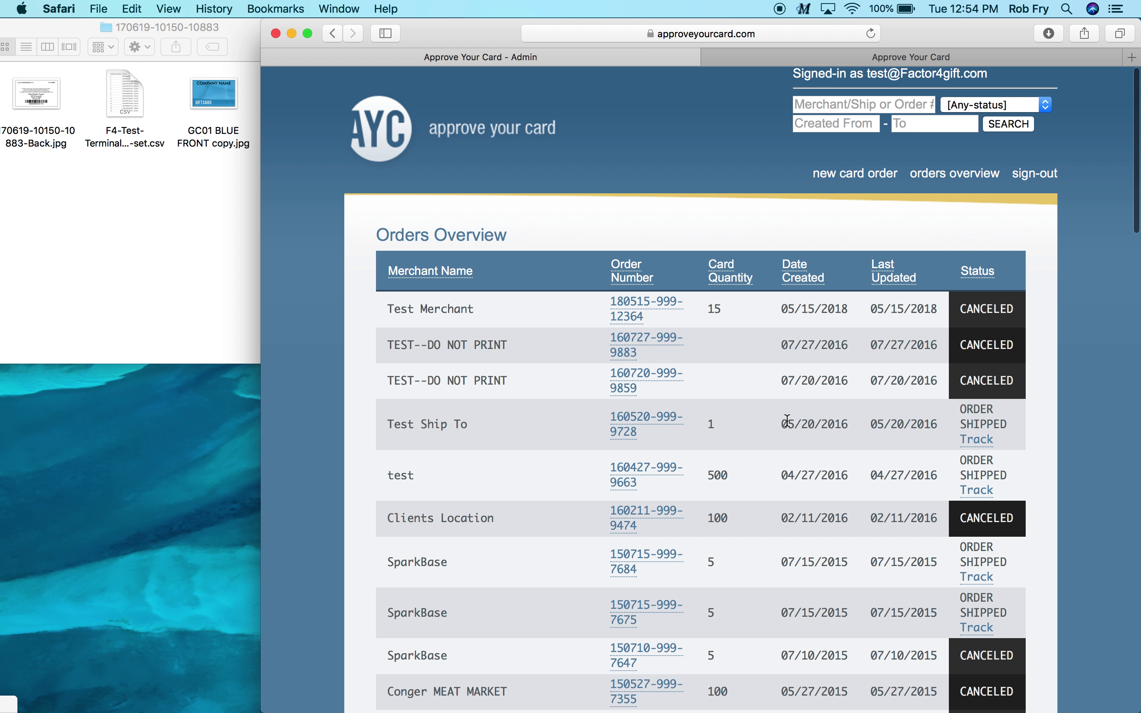
scroll(790, 417, down, 1)
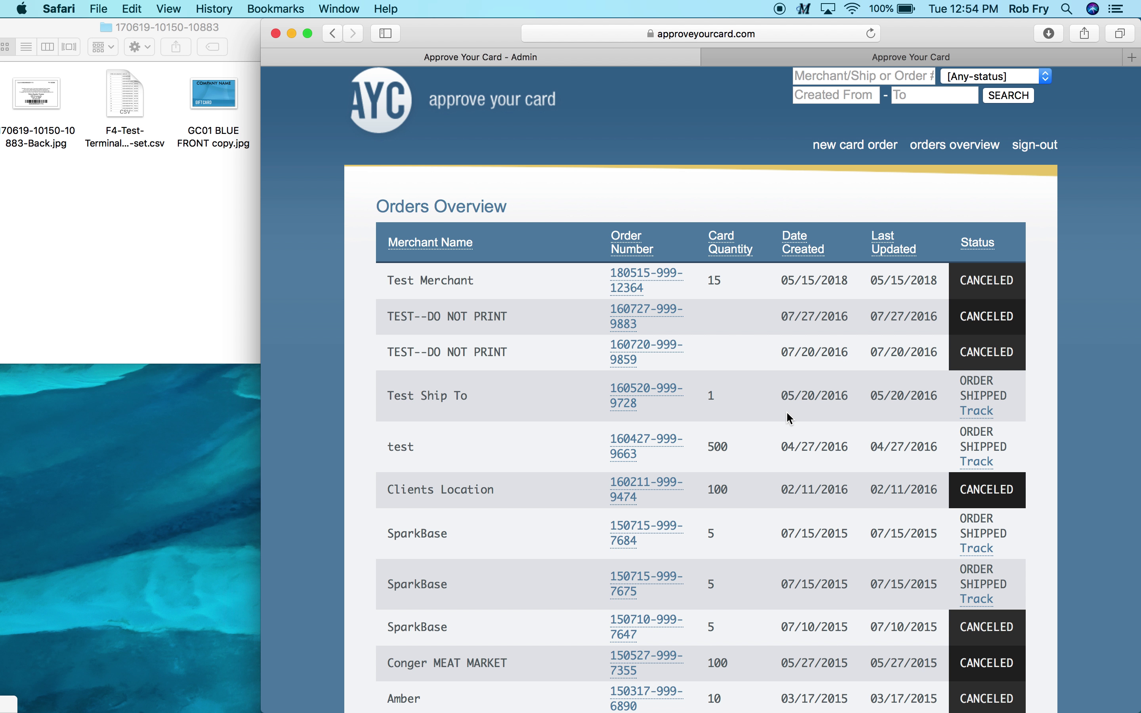
scroll(786, 411, up, 1)
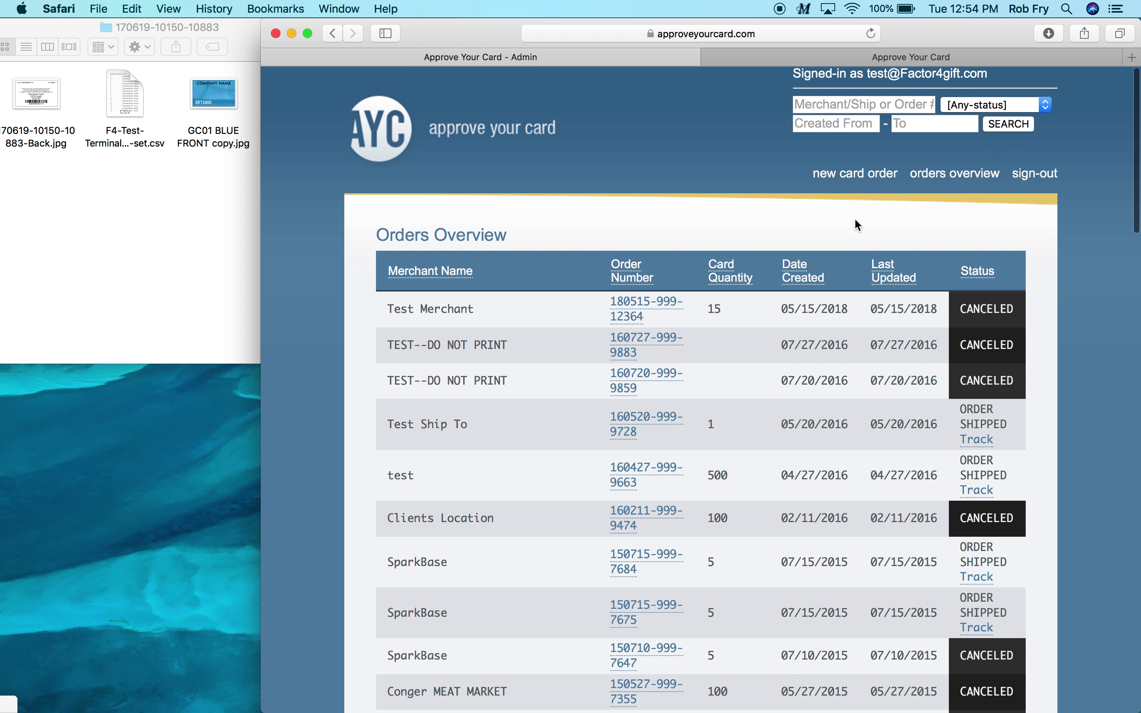
Start a new card order and look over the blank form's front, back and shipping fields
click(853, 174)
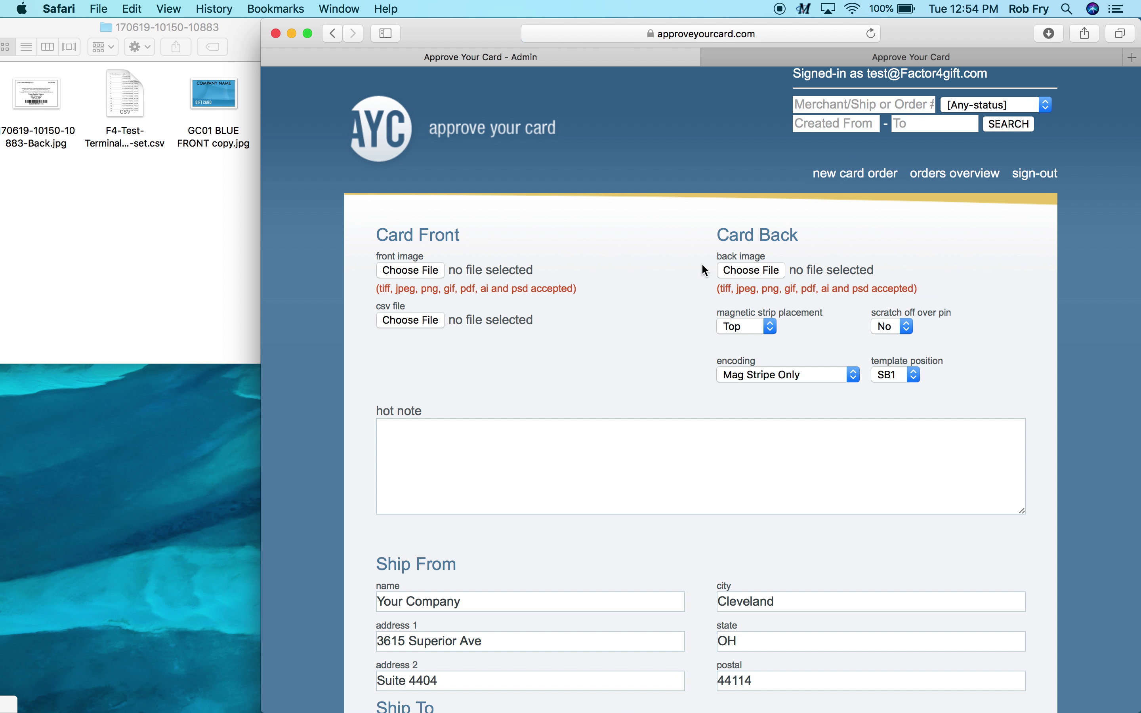
scroll(652, 343, down, 2)
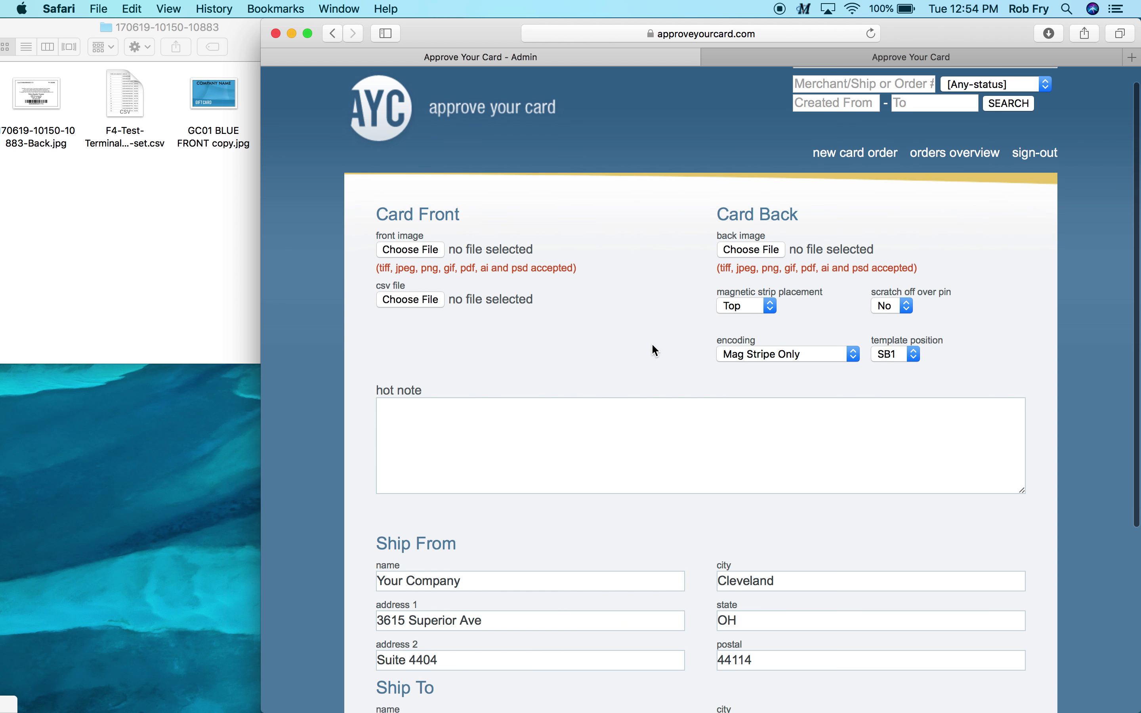
scroll(652, 346, down, 5)
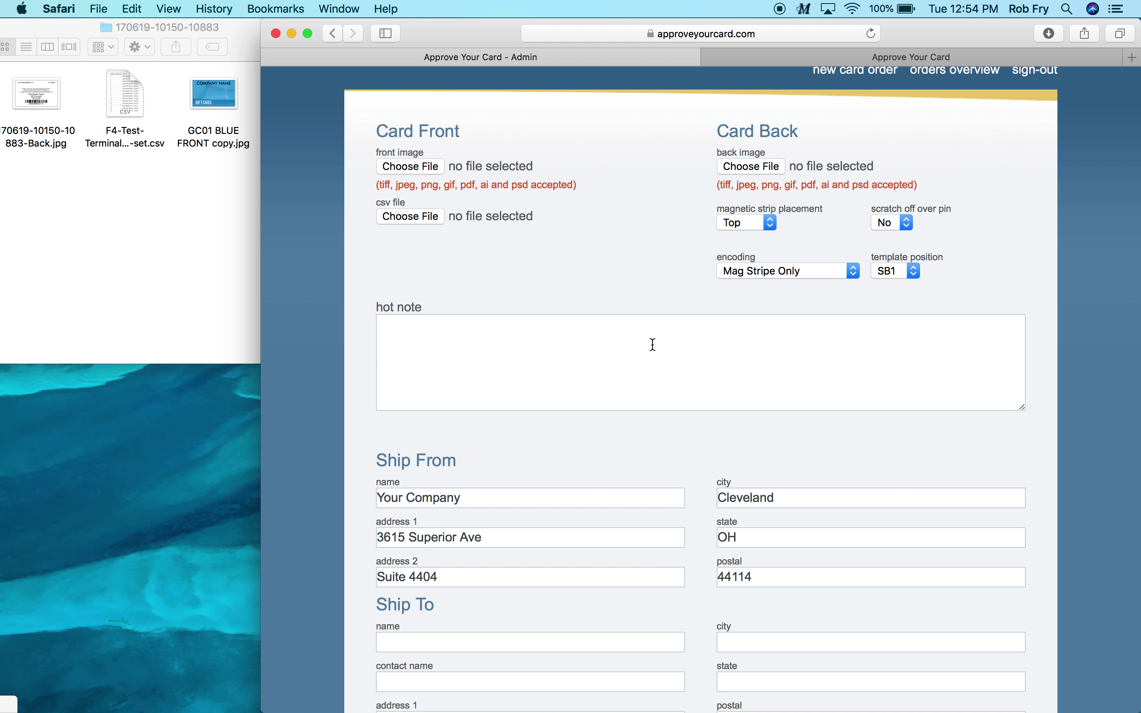
scroll(653, 345, up, 3)
scroll(653, 345, up, 1)
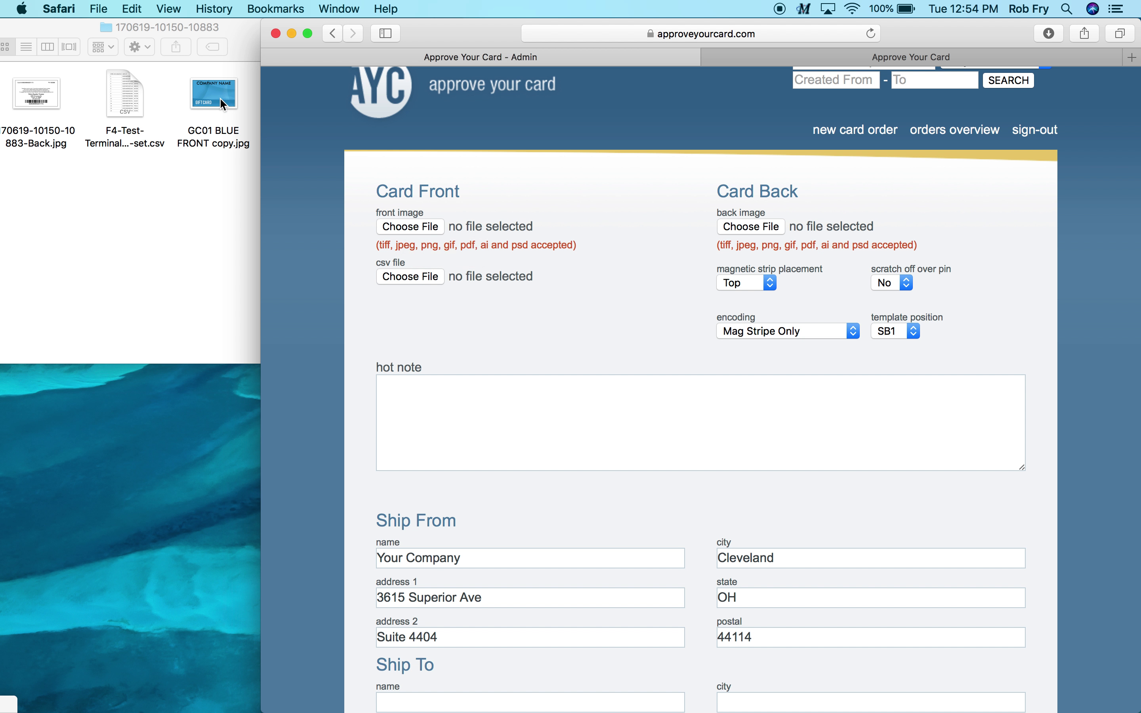
click(414, 231)
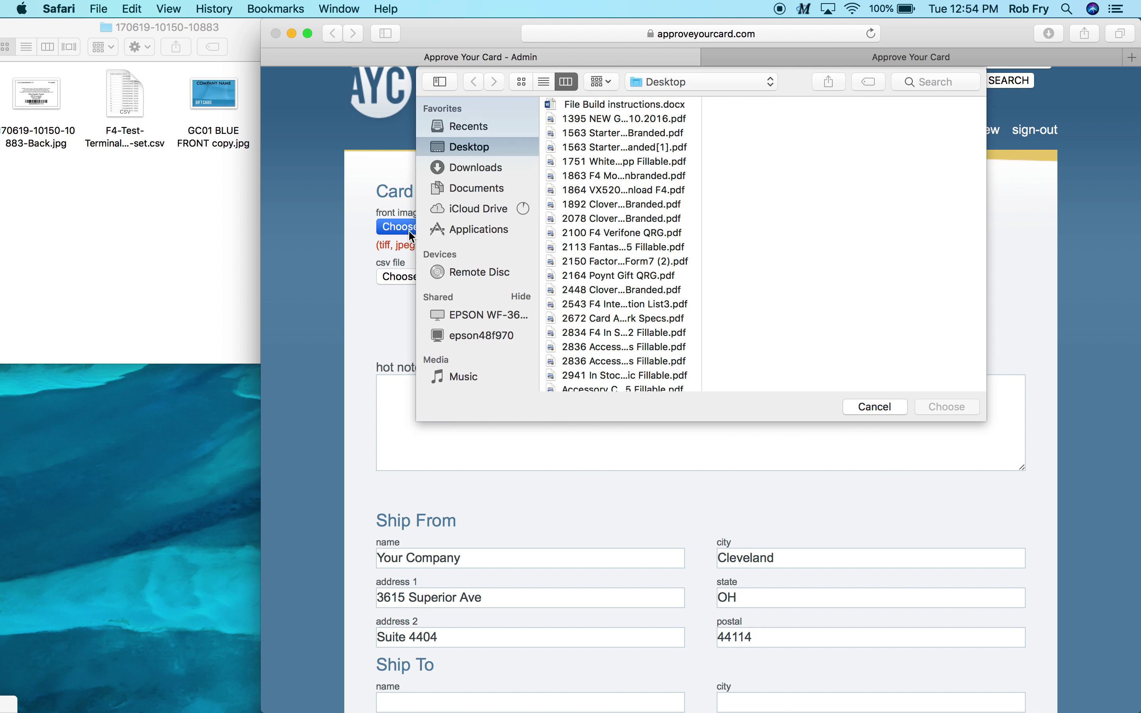
click(856, 409)
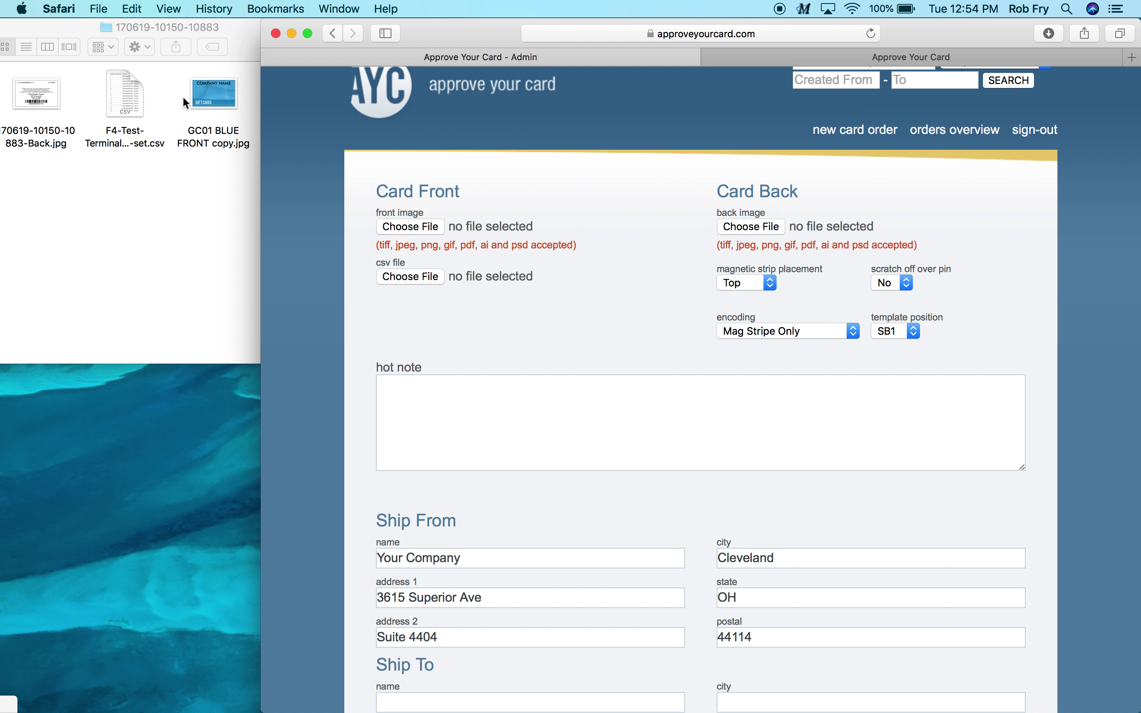
drag(213, 102, 412, 235)
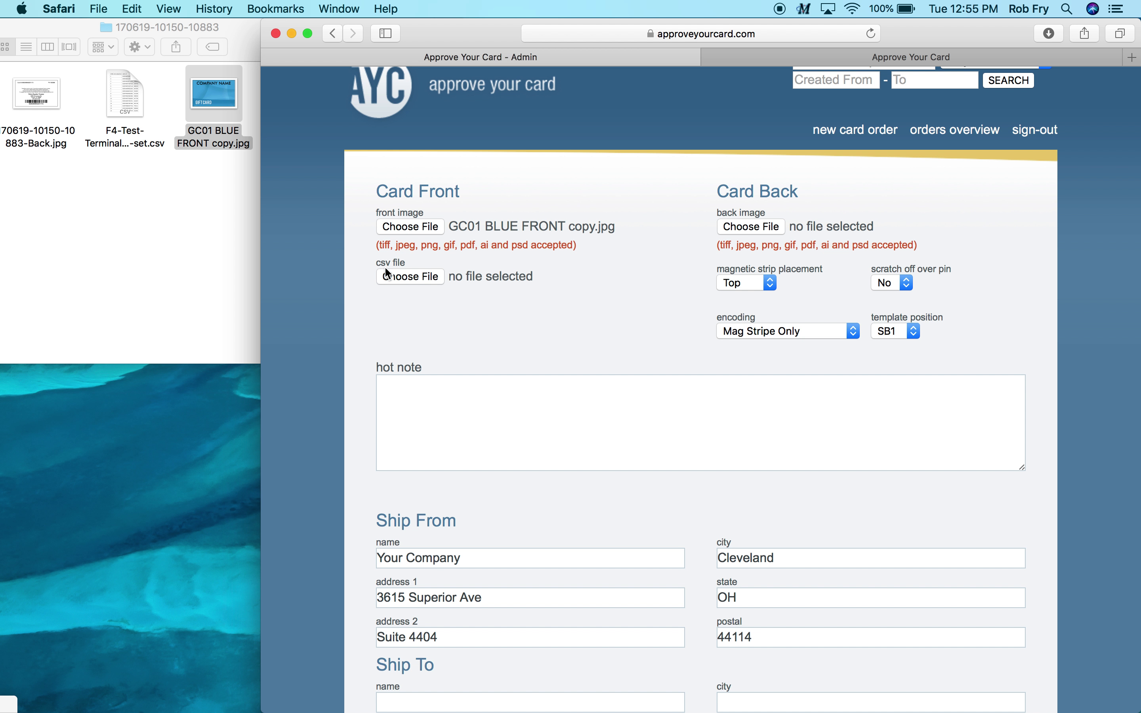
drag(121, 100, 424, 280)
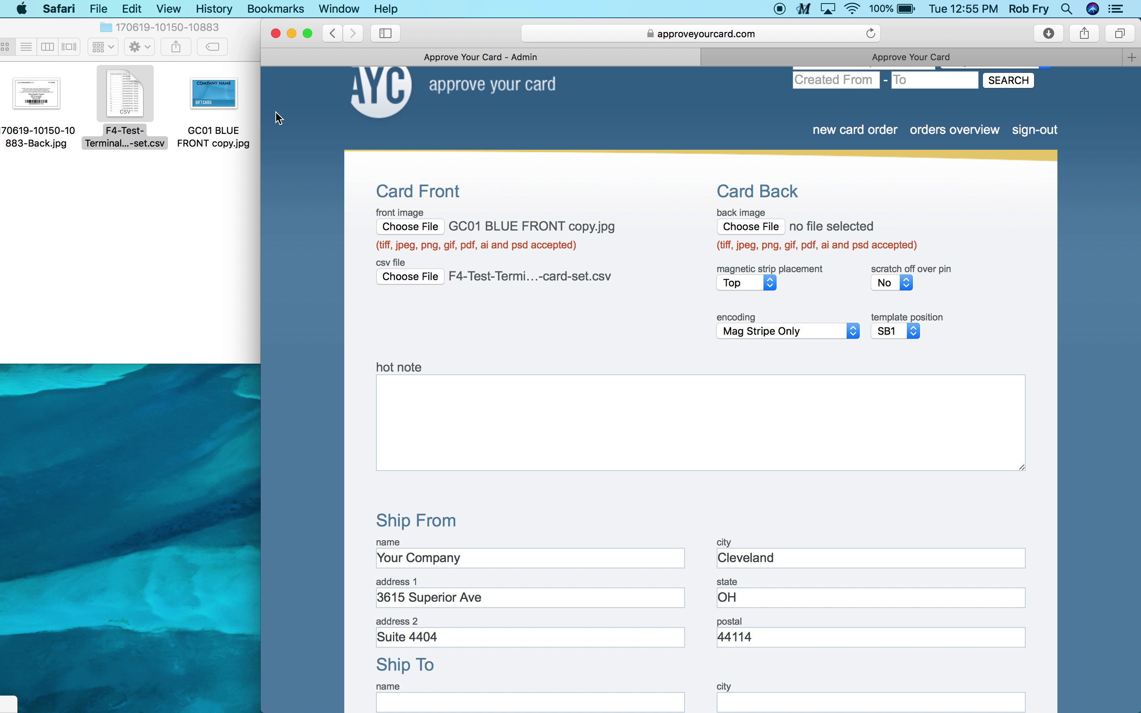
drag(29, 97, 739, 230)
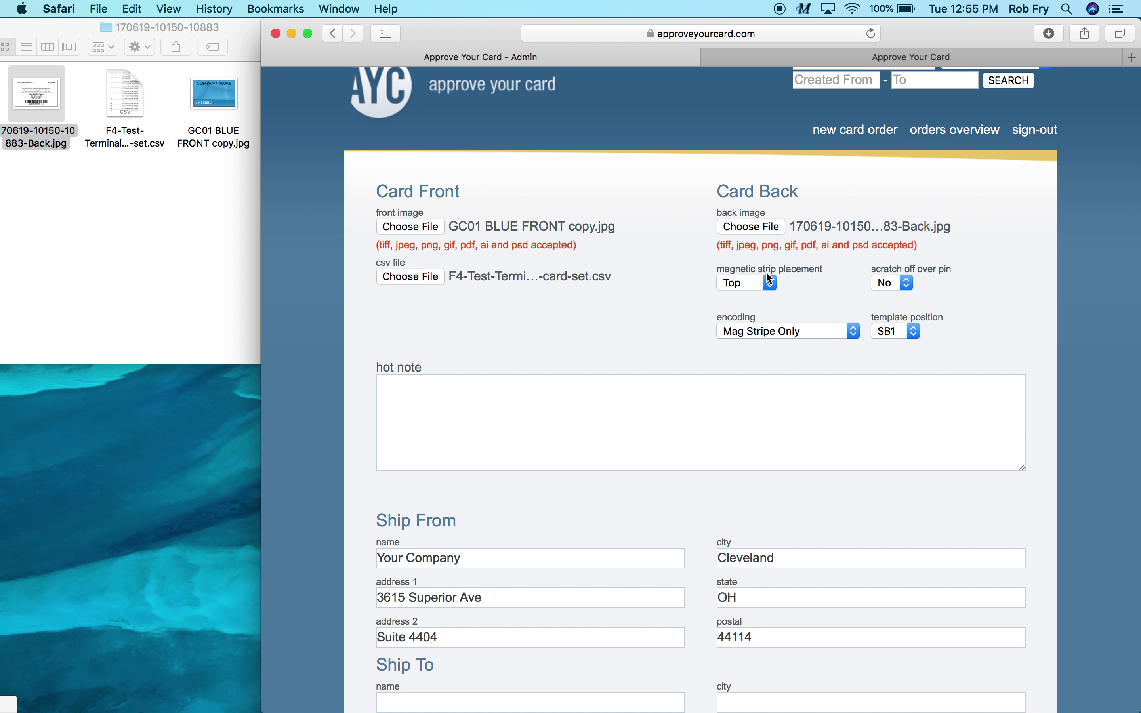
Choose 'Barcode and Mag Stripe' encoding and template position SB9 from their dropdowns
click(837, 330)
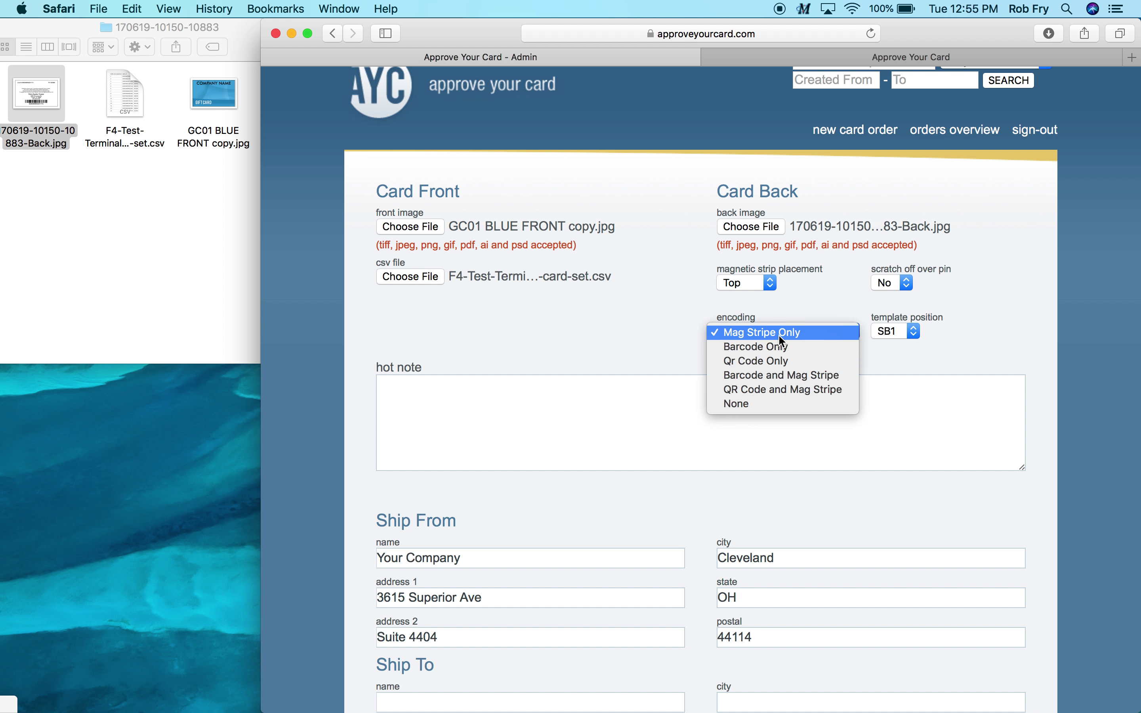
click(781, 377)
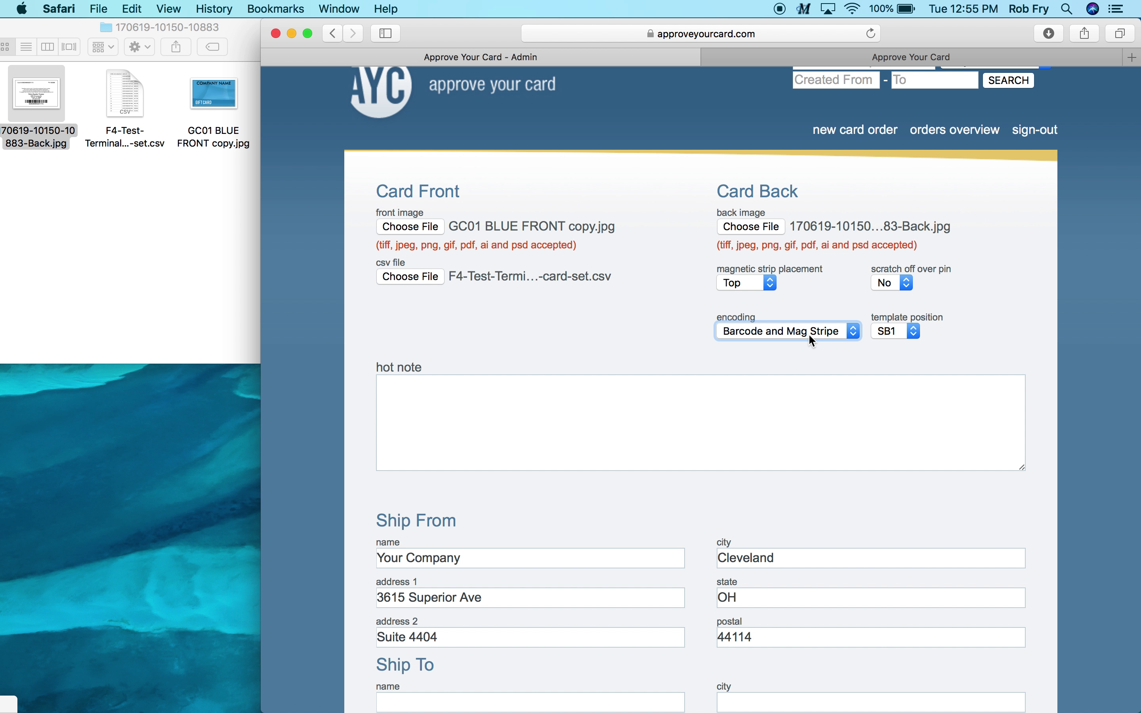
click(915, 333)
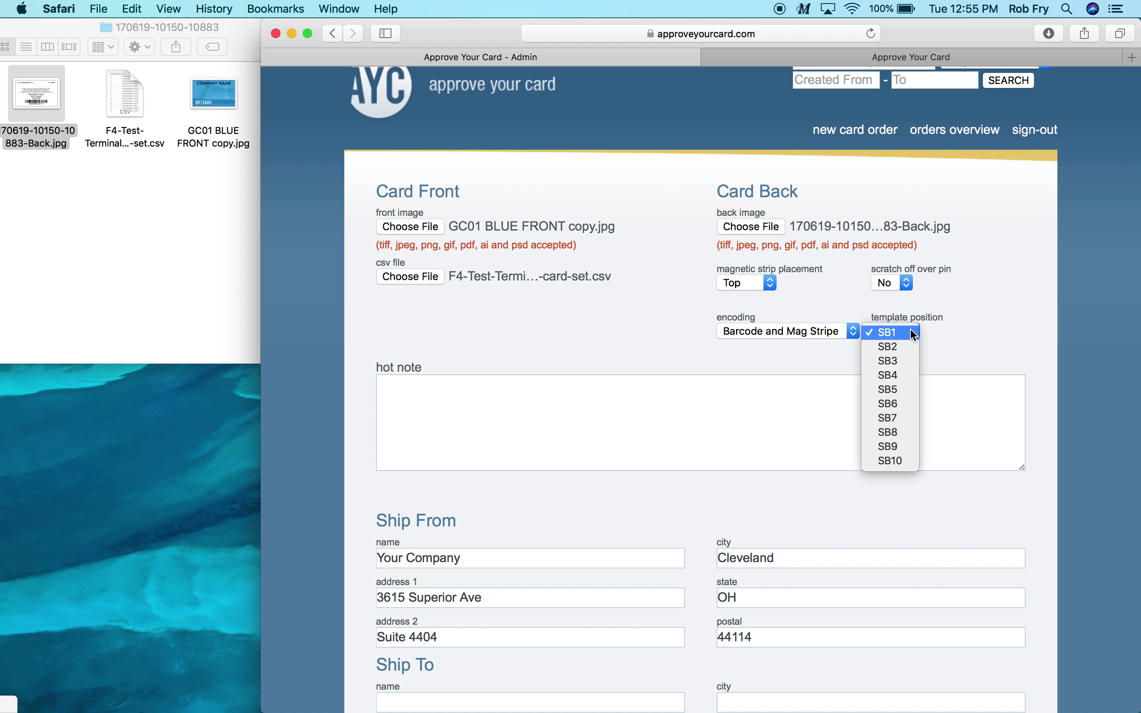
click(903, 443)
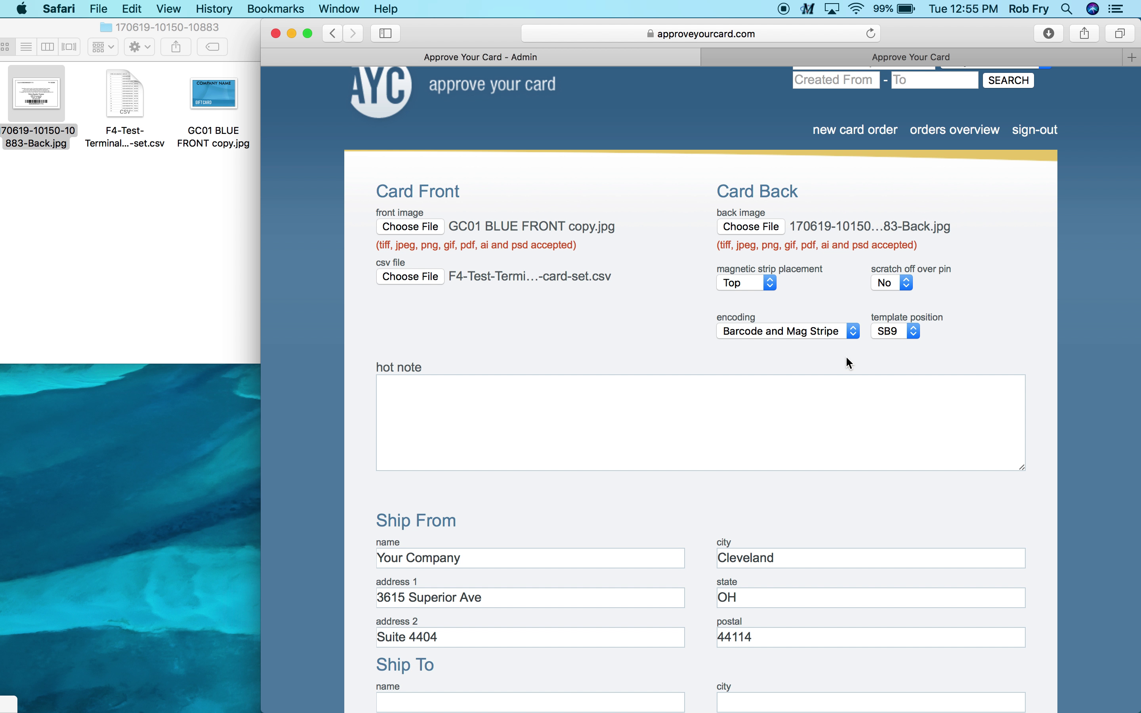
scroll(702, 350, down, 5)
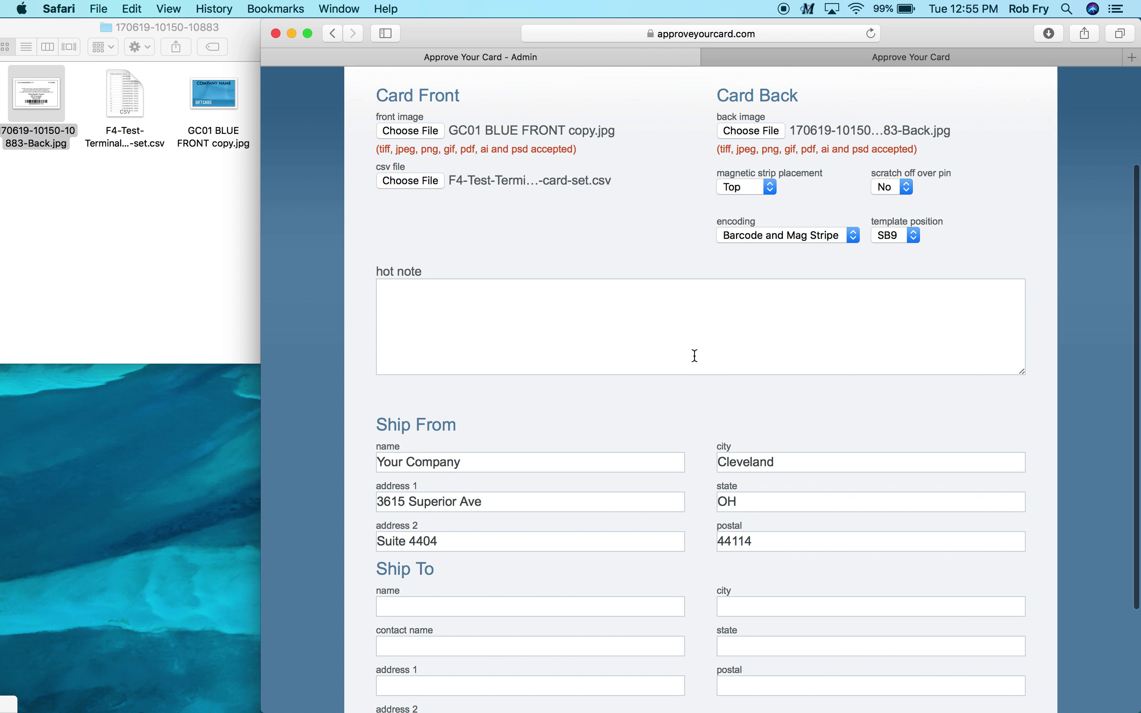
scroll(694, 356, down, 1)
Enter the hot note 'express shipping. Need color to match exact CMYK specs.', fixing typos
click(441, 263)
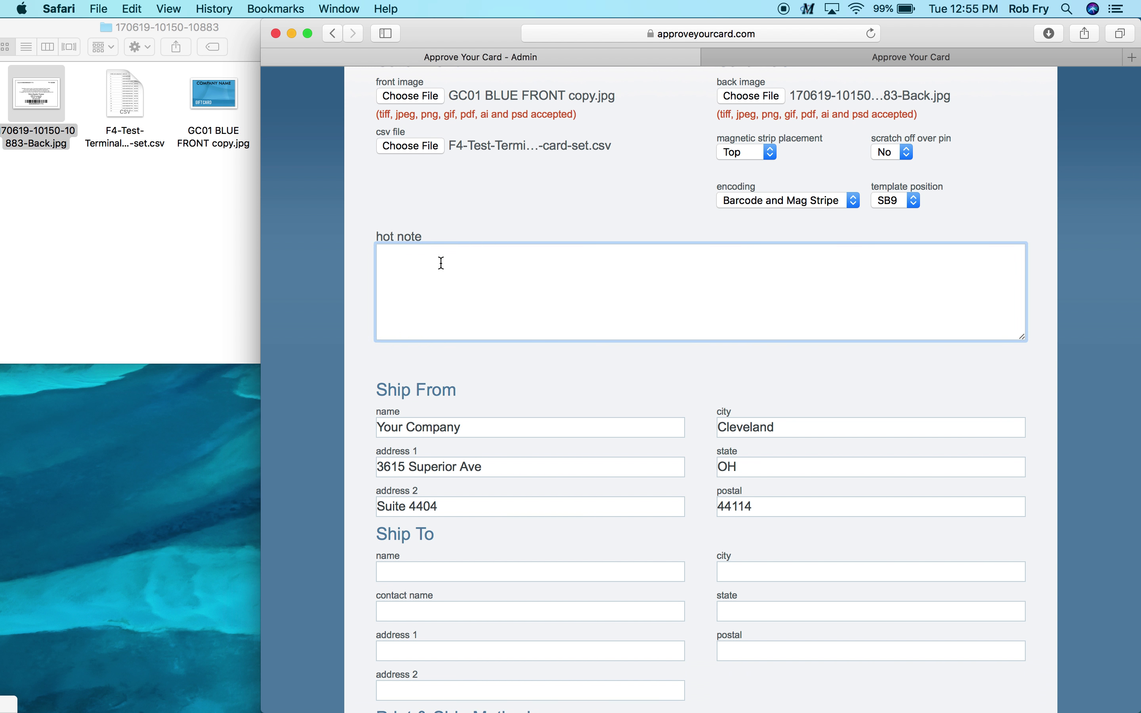
text(express s)
text(hipping)
text(. )
text(Nedd)
key(BackSpace)
key(BackSpace)
text(ed color to match )
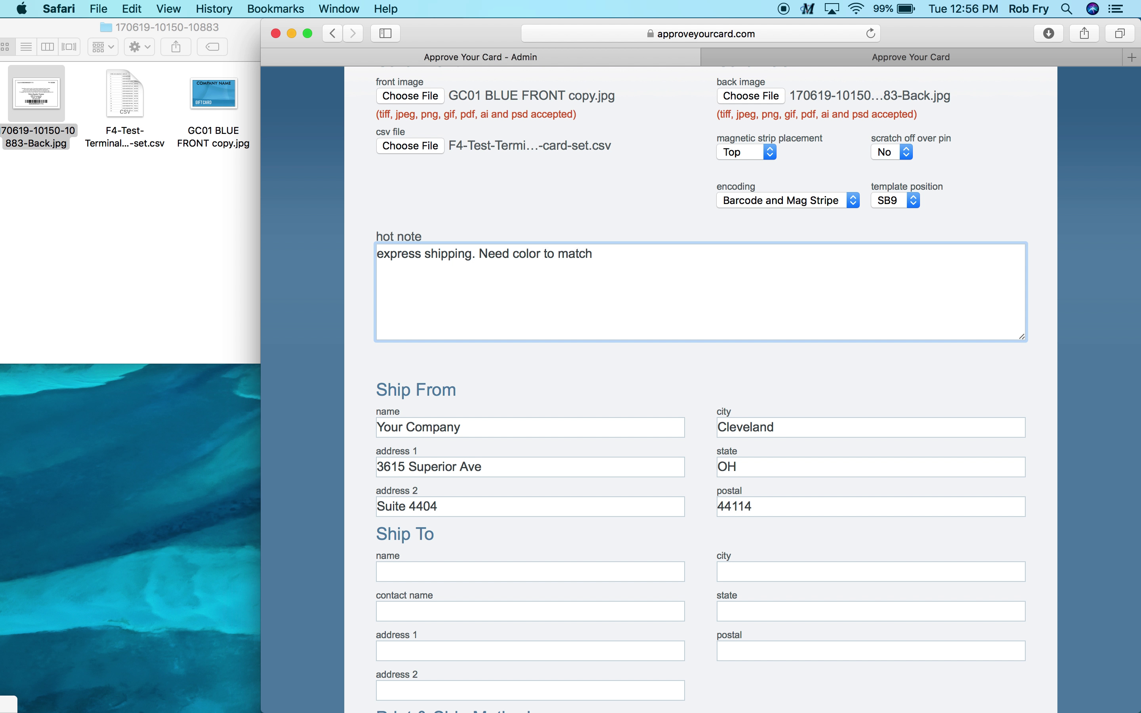
text(exa)
text(ct spec)
text(s)
text(CMYK)
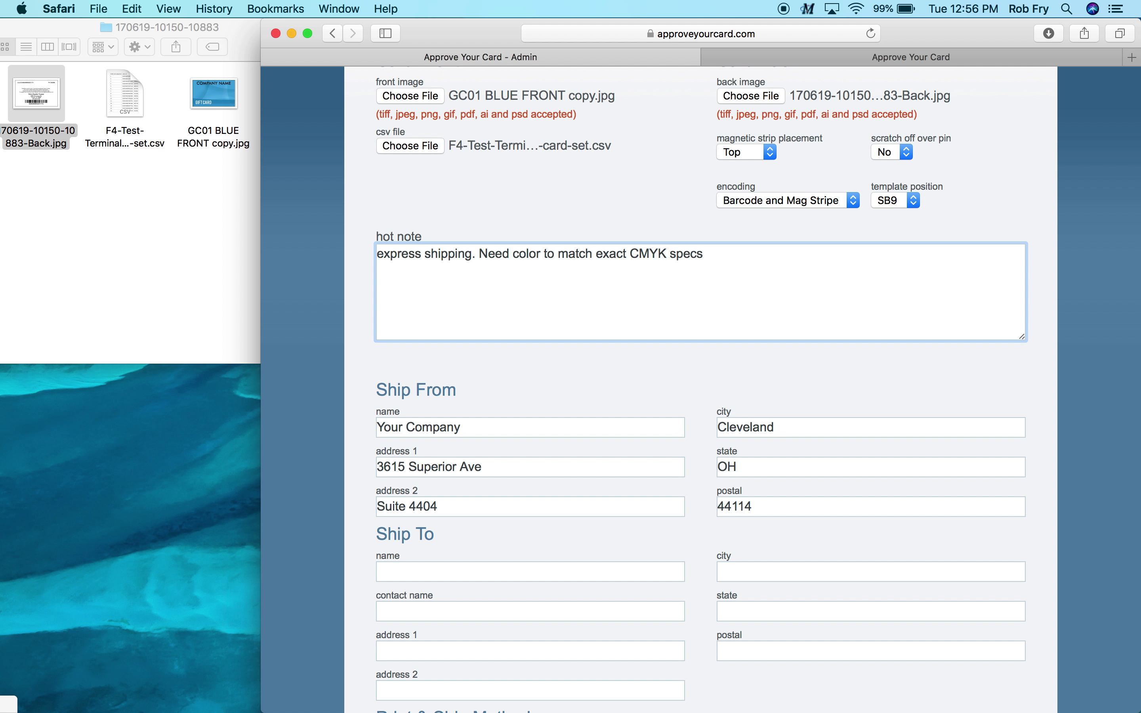
click(730, 255)
key(BackSpace)
text(.)
scroll(697, 387, down, 5)
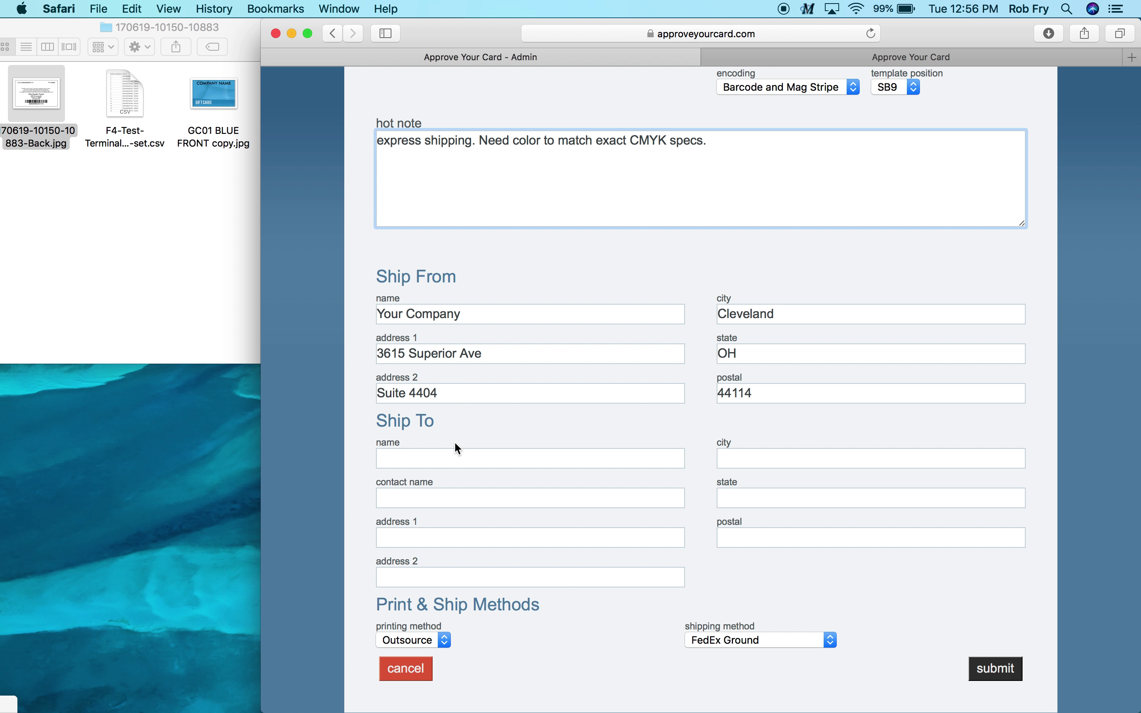
Enter the Ship To name 'Test' and street address 123 Test Rd
click(444, 461)
text(Test)
key(Tab)
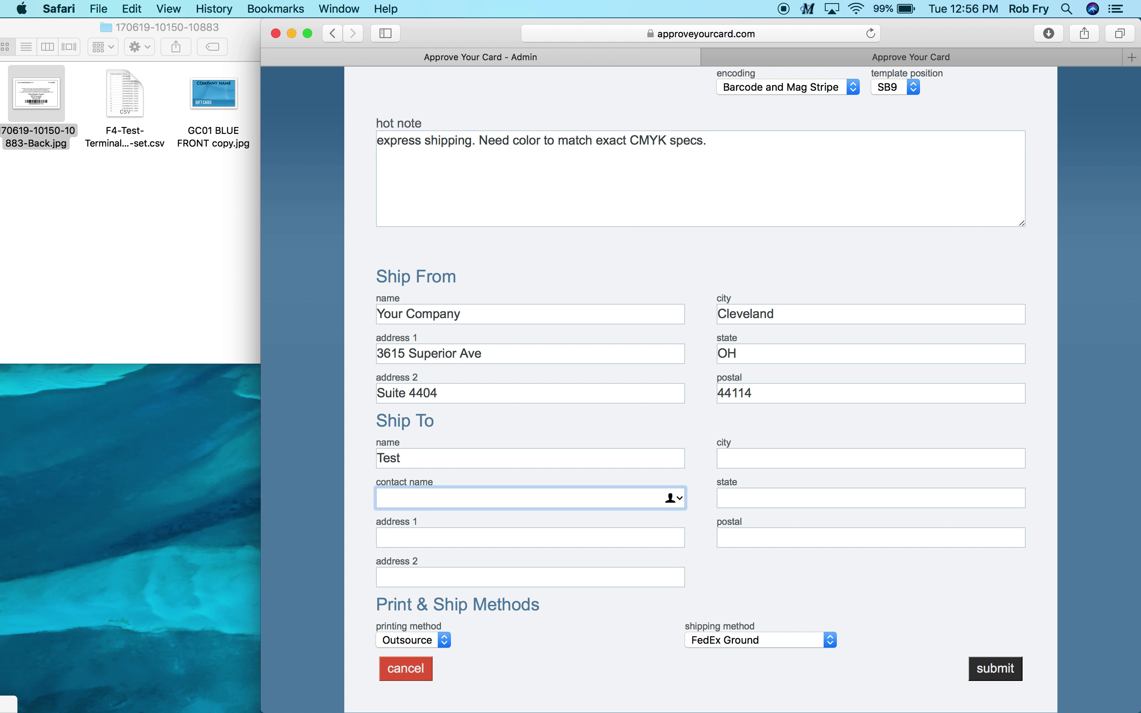
key(Tab)
text(123 )
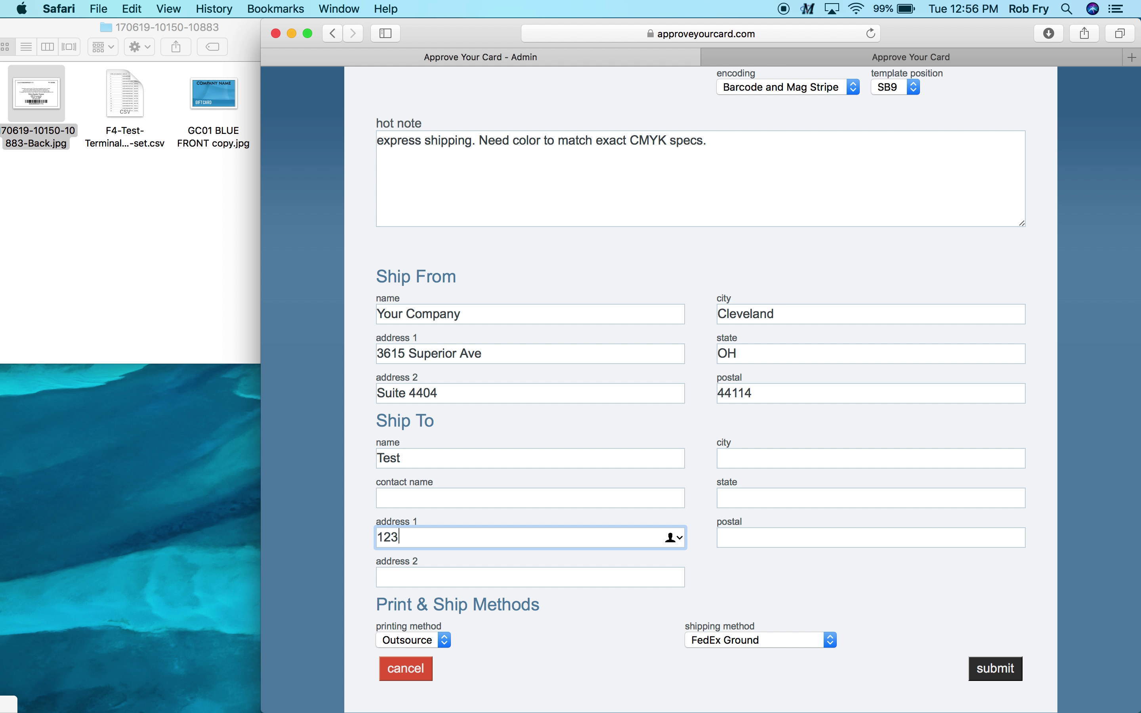
text(Test Rd)
Fill in Ship To city Test Town, state PA and postal code 19008
key(Tab)
key(Tab)
text(Test)
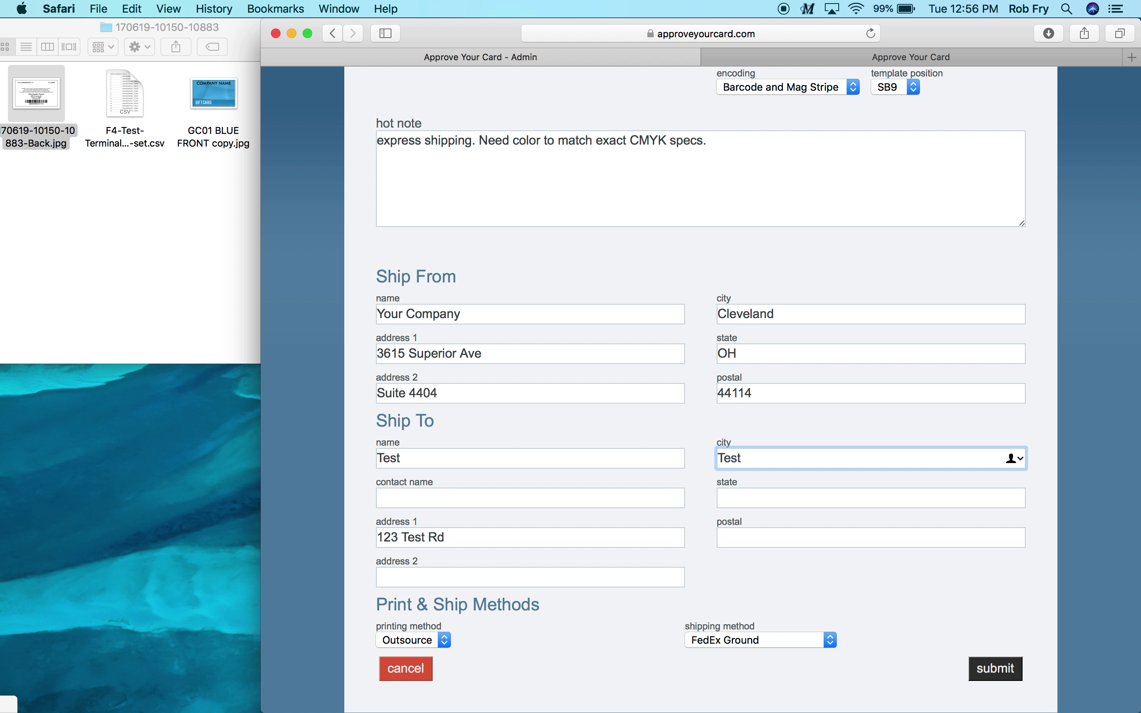
text( Town)
key(Tab)
text(PA)
key(Tab)
text(19008)
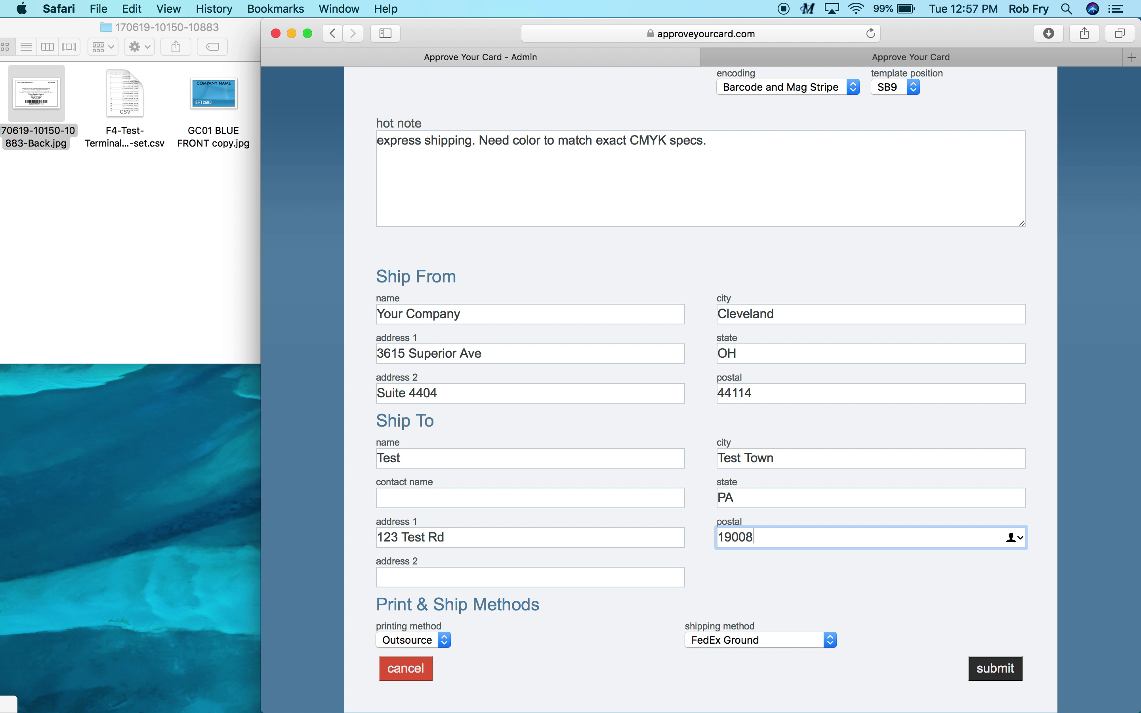
scroll(441, 453, down, 1)
scroll(441, 448, up, 1)
Select In-house as printing method and UPS 2nd Day as shipping method
click(448, 639)
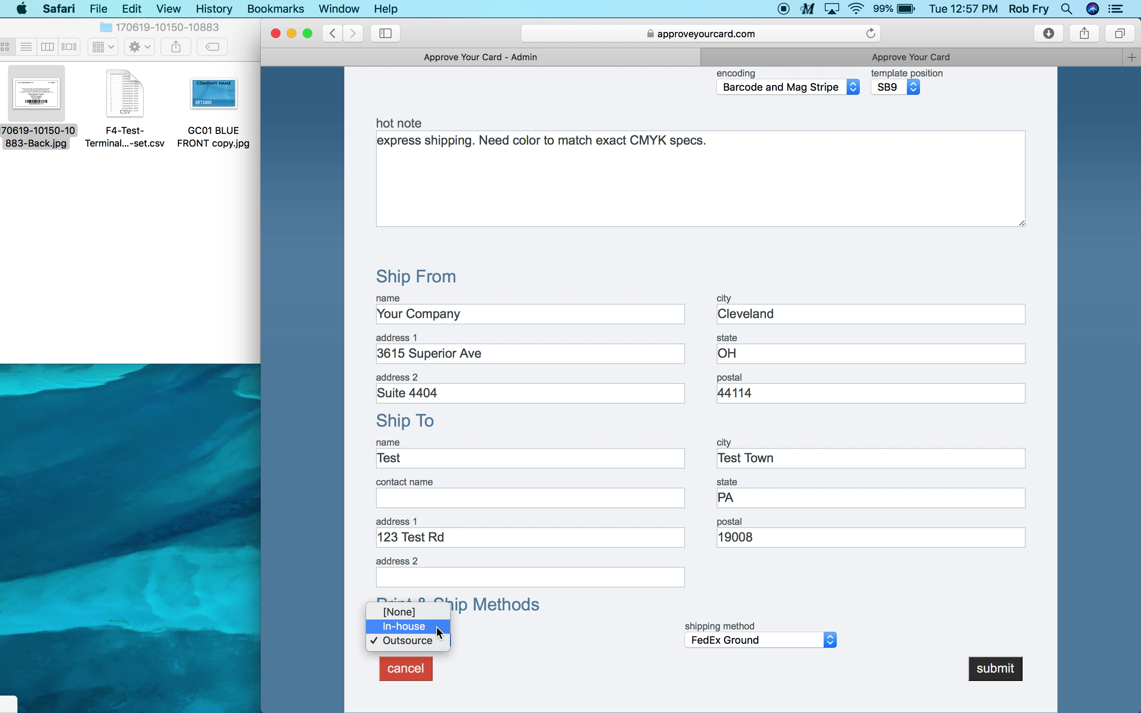
click(439, 627)
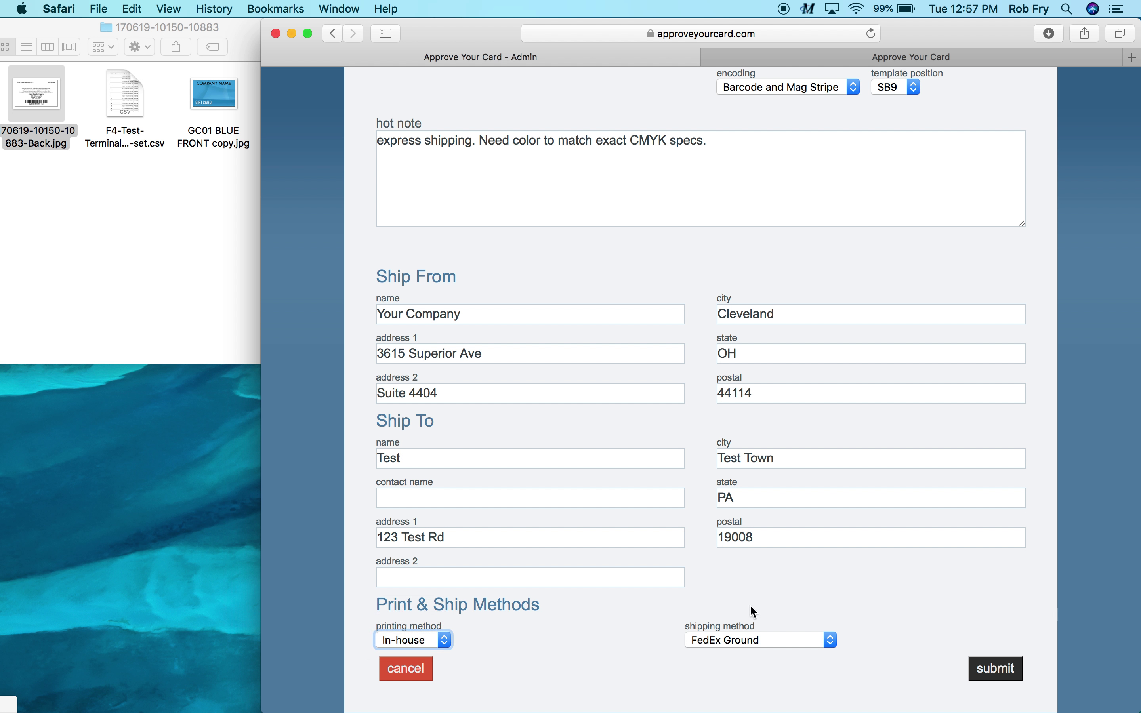
click(833, 641)
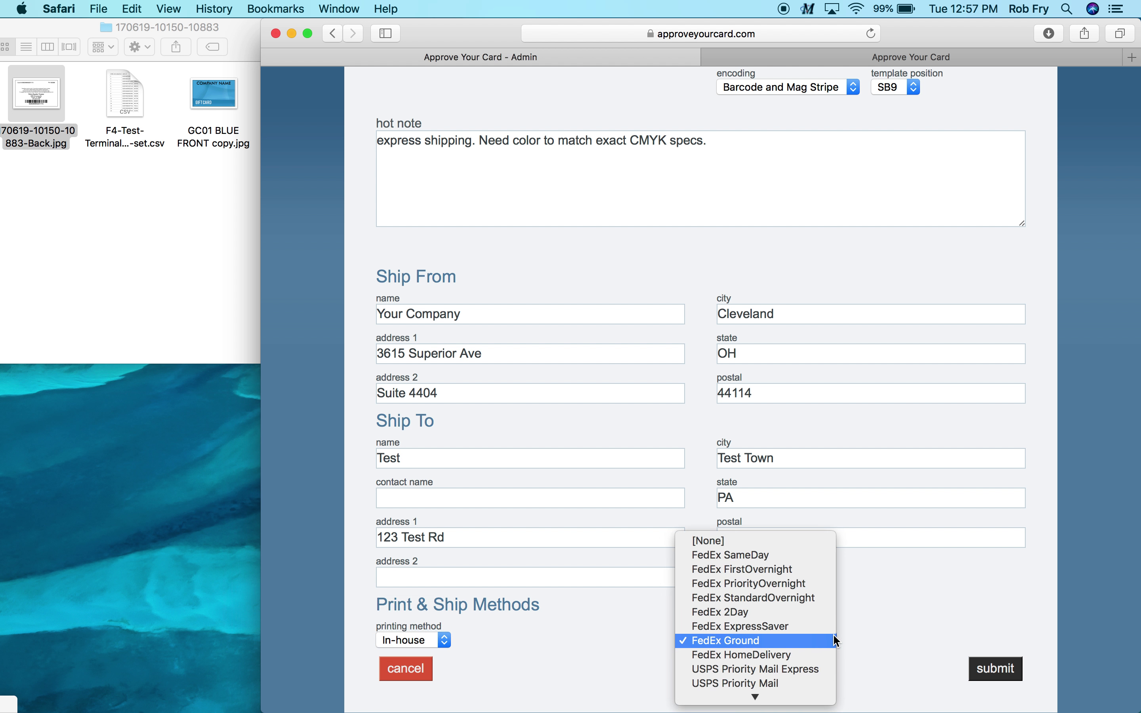
scroll(837, 641, down, 3)
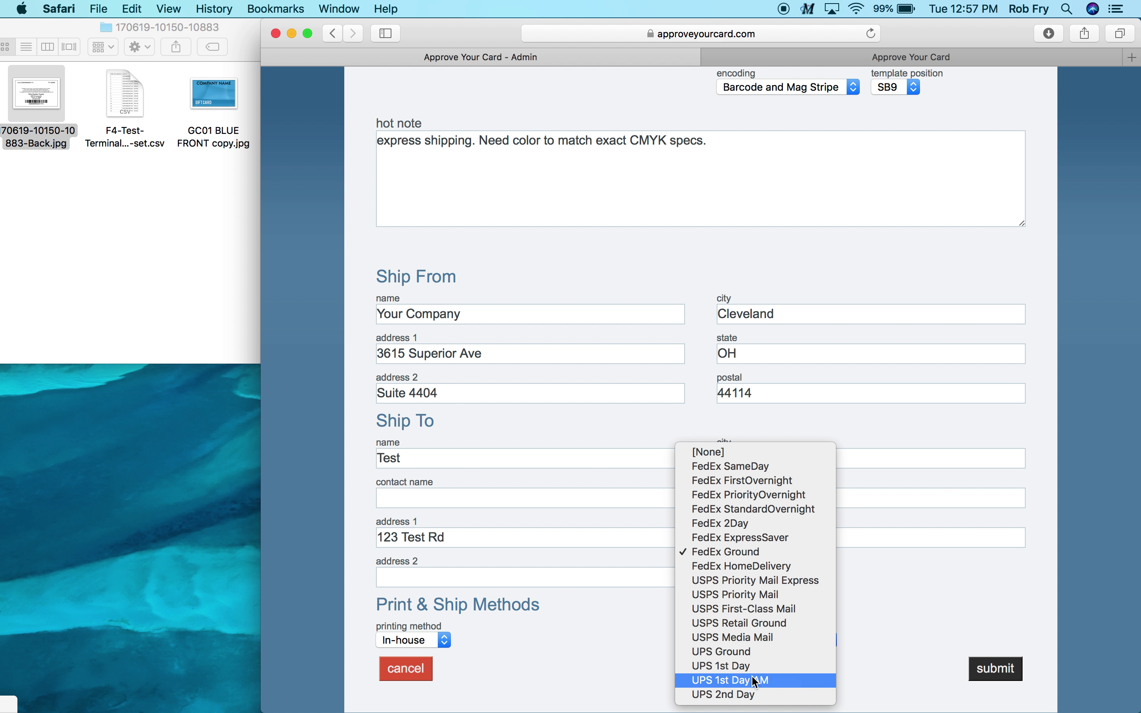
click(757, 694)
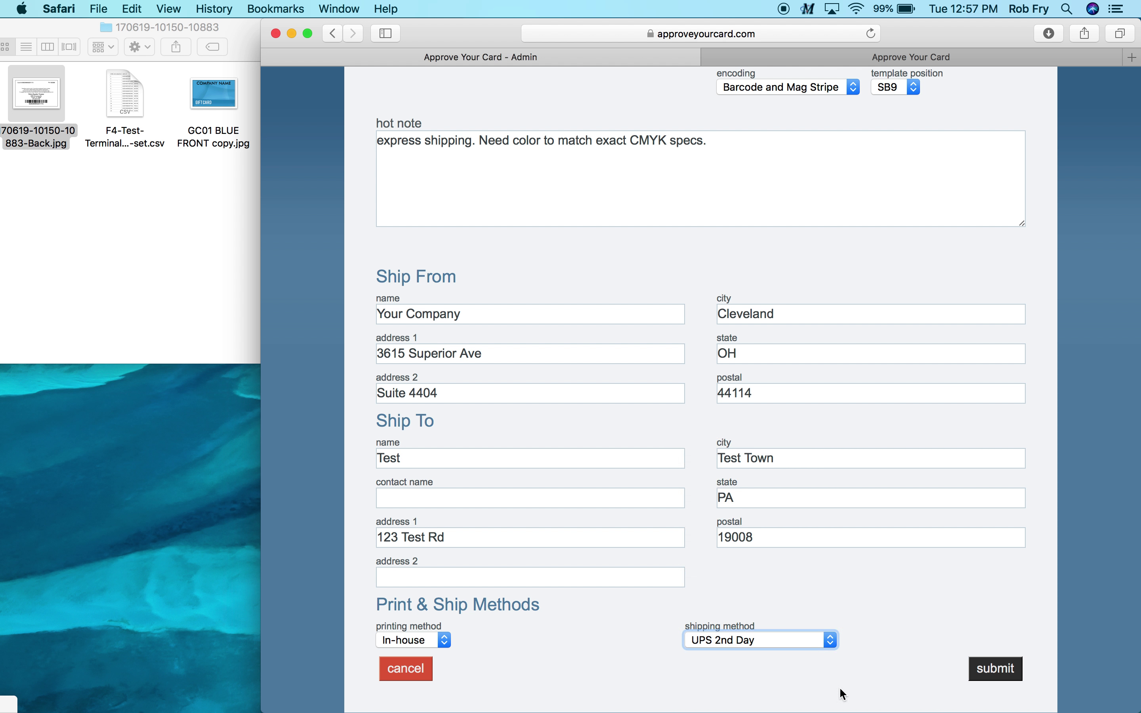
click(901, 656)
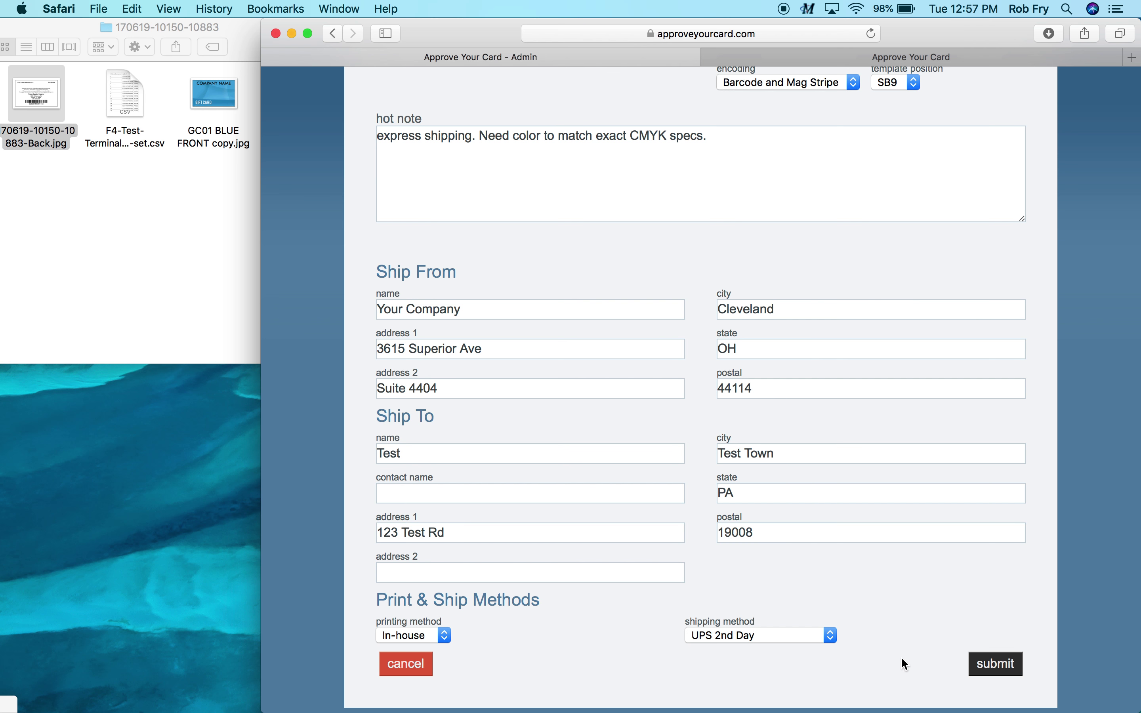
scroll(895, 643, up, 8)
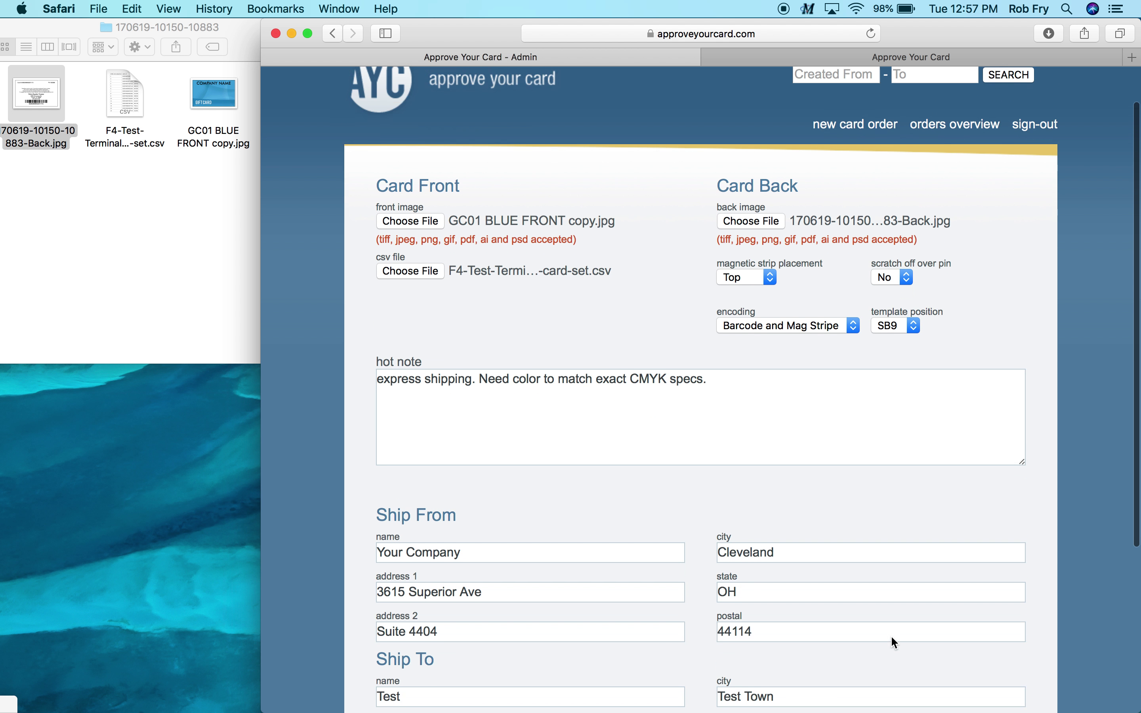
scroll(893, 636, down, 8)
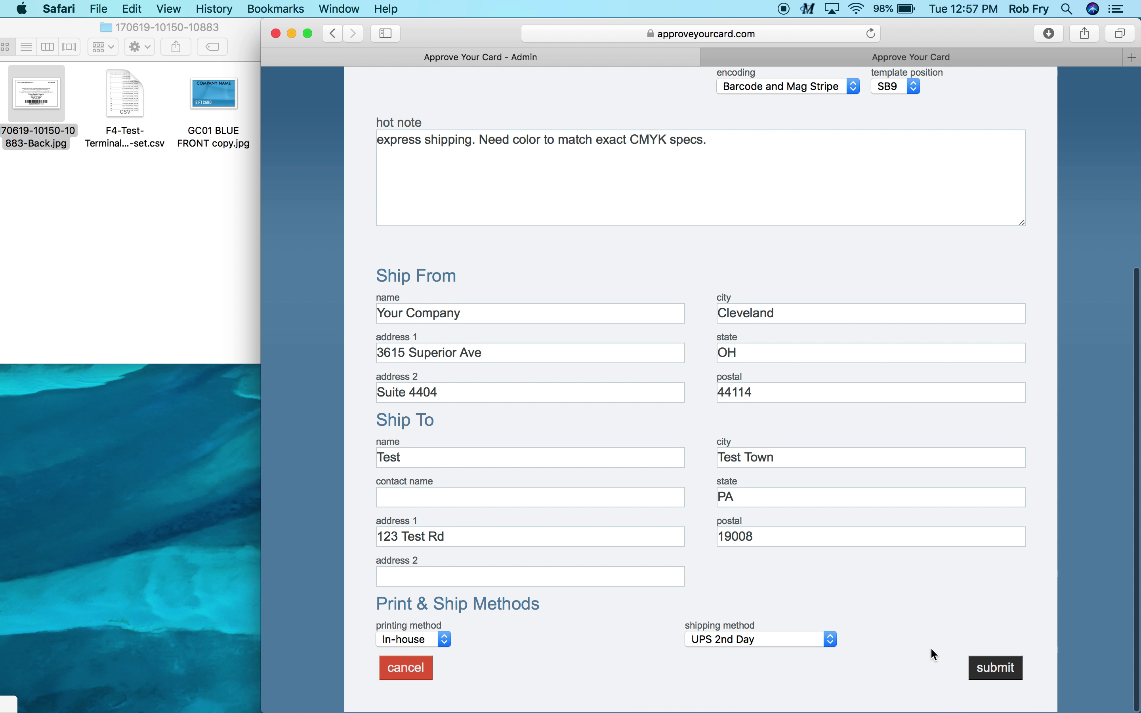
Submit the order and check its summary: 15 cards, both sides, status Awaiting Review
click(994, 669)
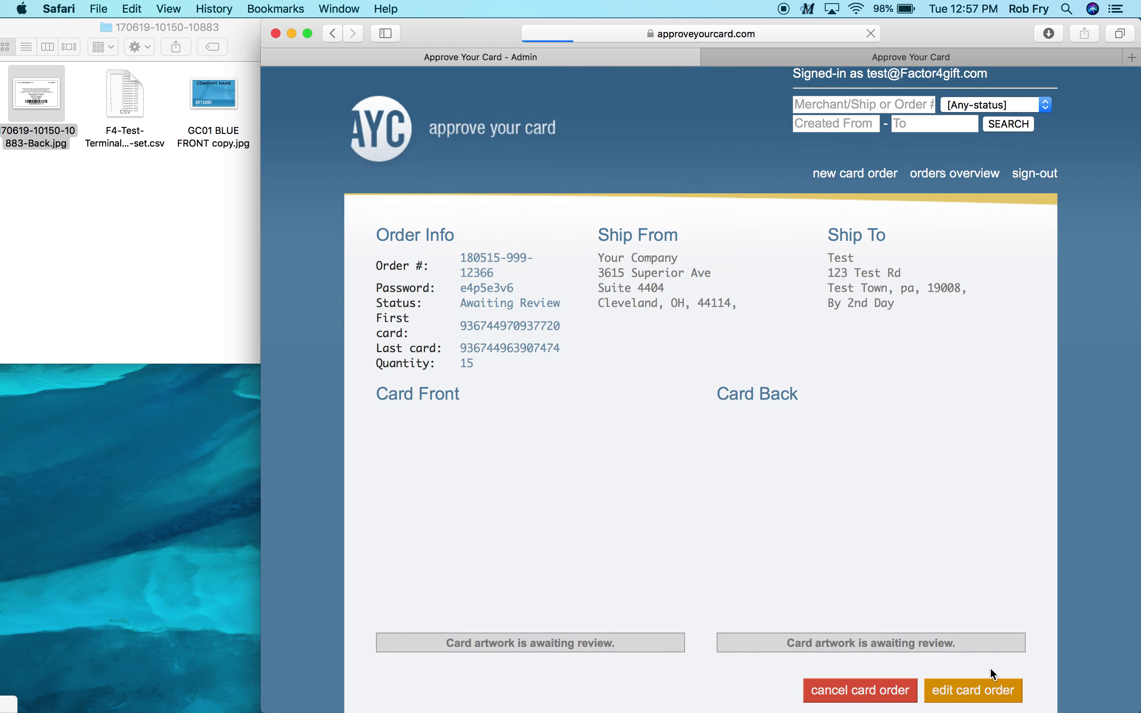
scroll(985, 634, down, 2)
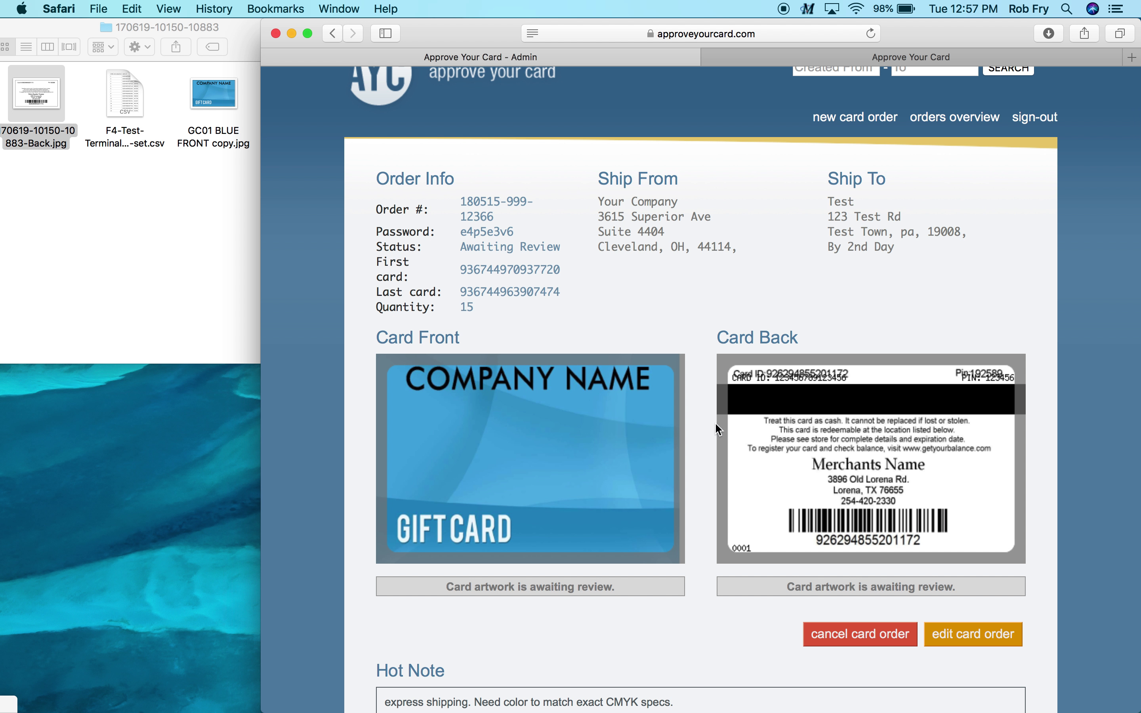
scroll(753, 394, up, 2)
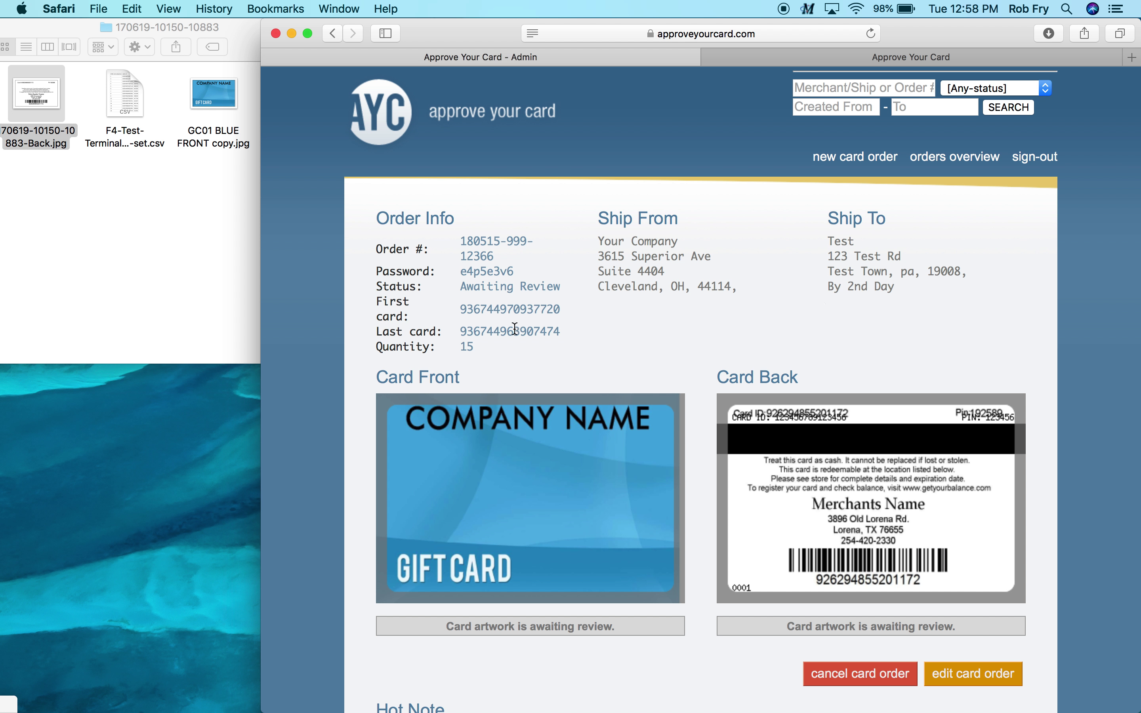
drag(488, 348, 378, 298)
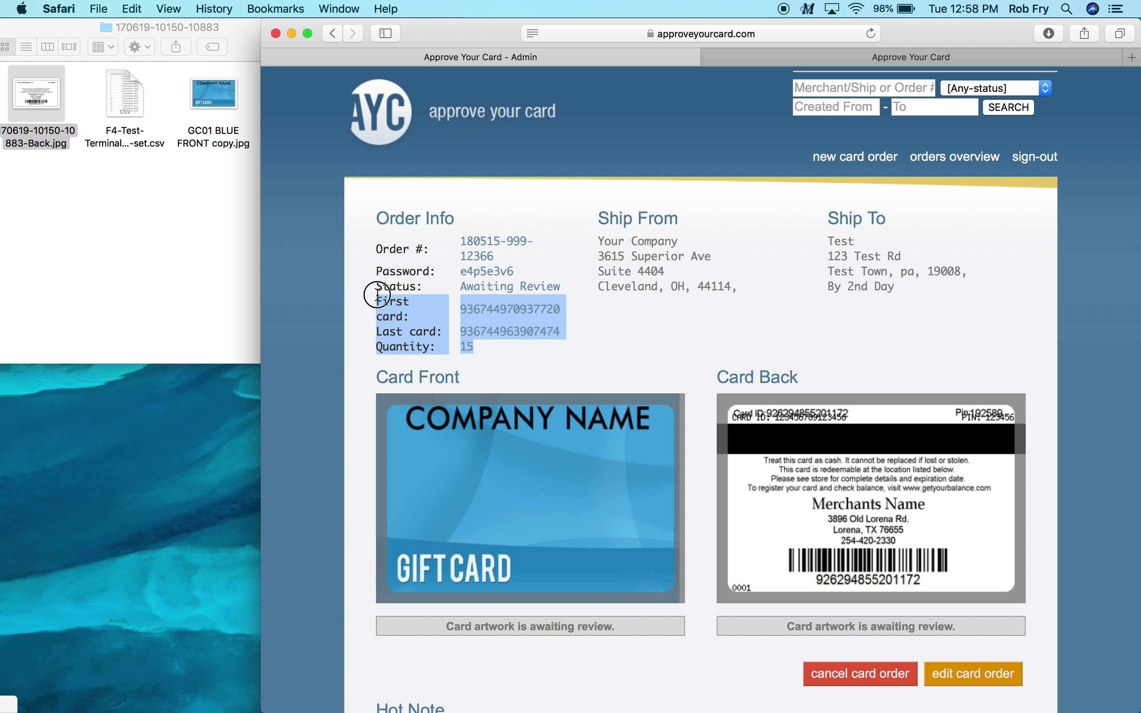
click(480, 354)
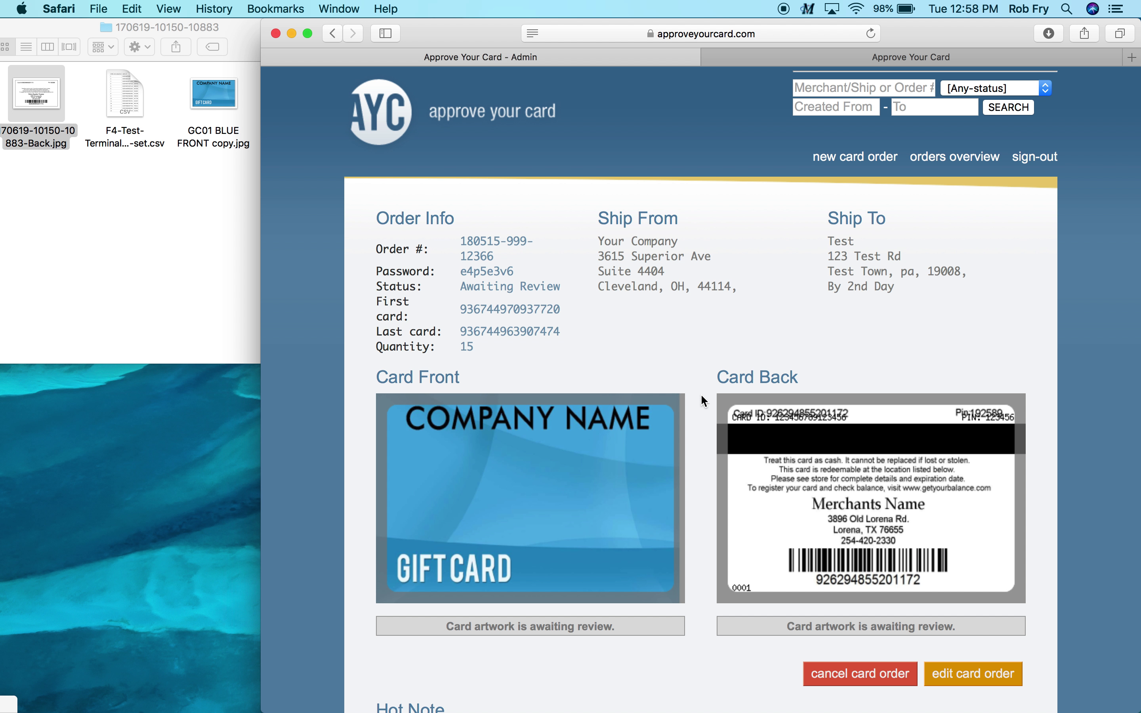
scroll(703, 398, down, 1)
scroll(701, 396, down, 5)
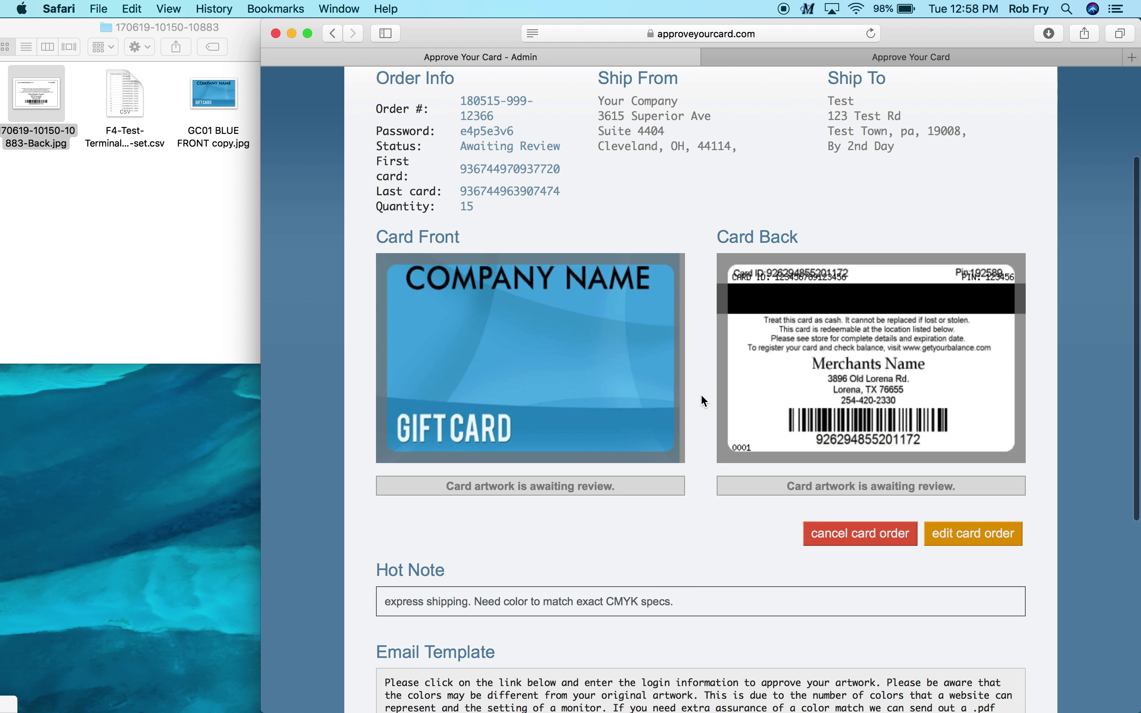
scroll(701, 401, down, 8)
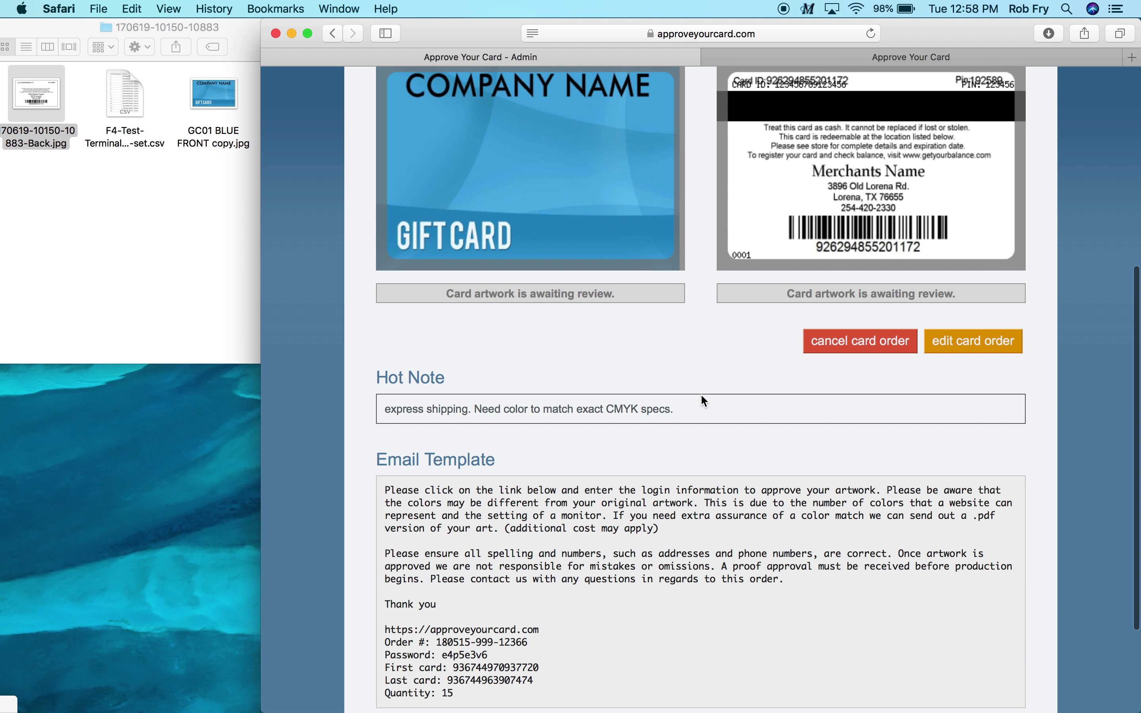
Look over the approval email template, then return to the Orders Overview list
scroll(701, 396, down, 3)
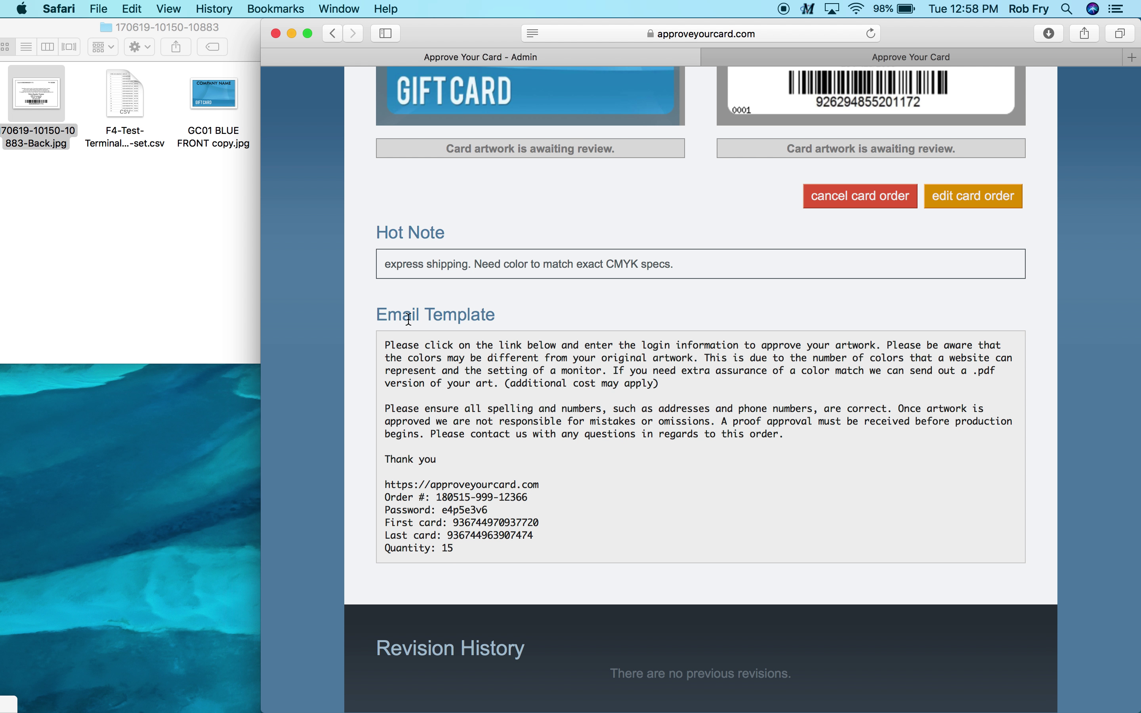
drag(456, 543, 380, 346)
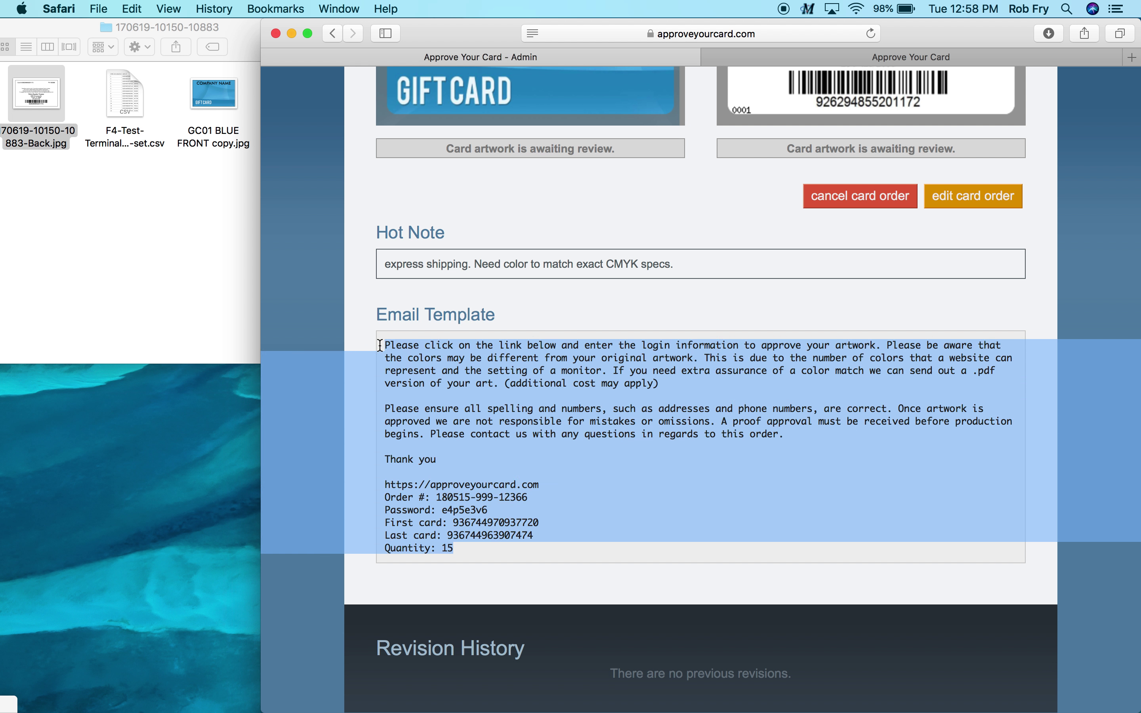
click(607, 471)
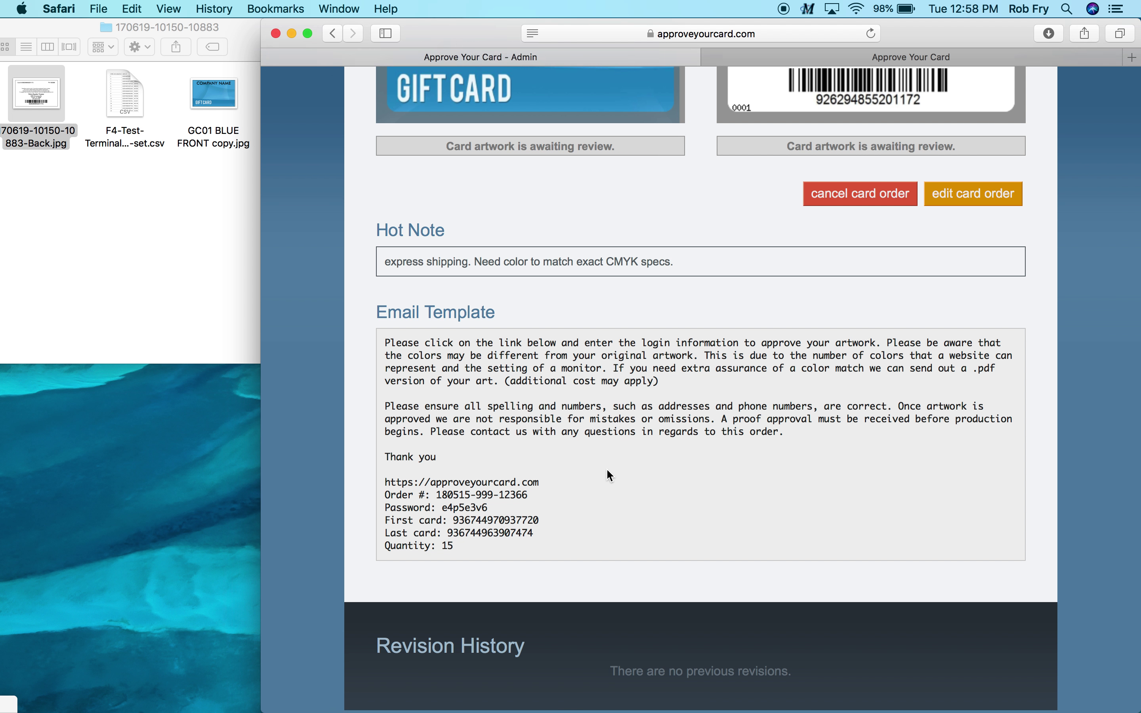
scroll(607, 469, up, 2)
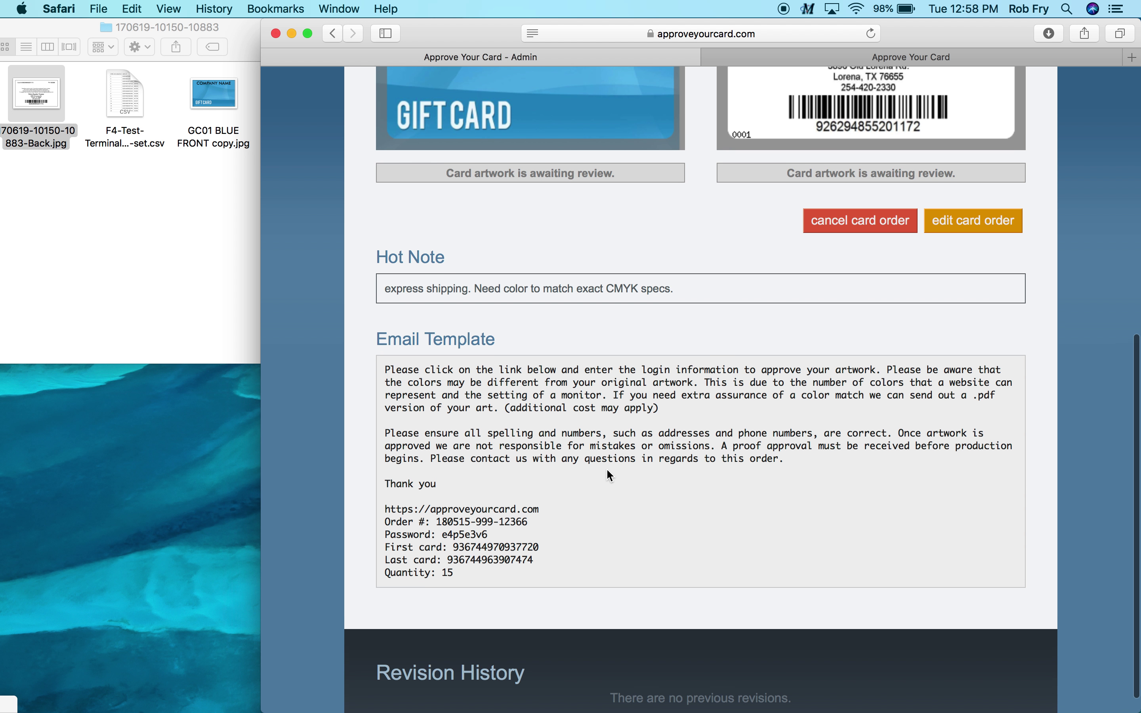
scroll(608, 470, up, 10)
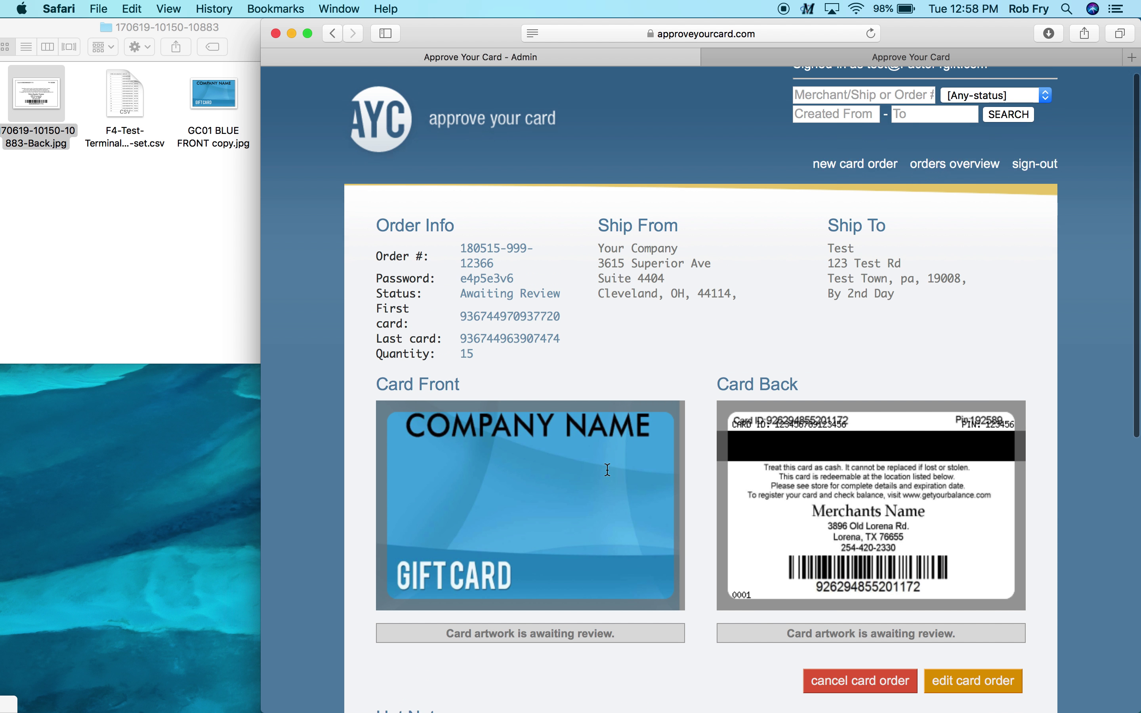
click(952, 174)
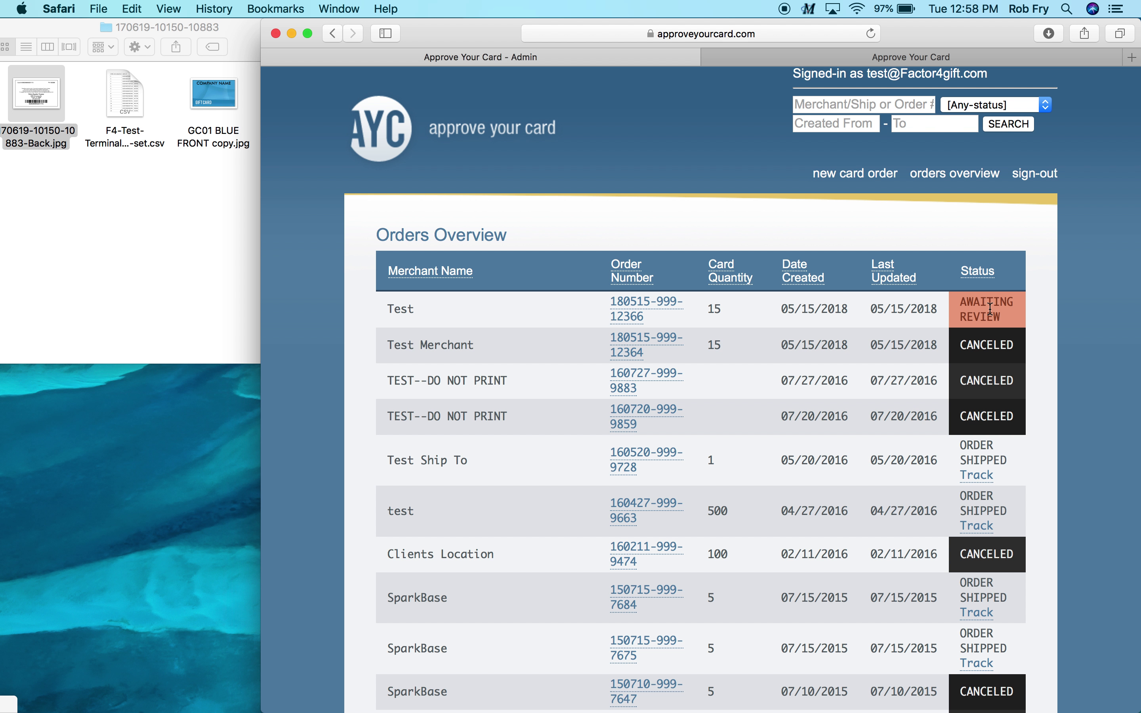
Open the Test order, copy its order number from the email template, and go to the customer sign-in tab
click(640, 311)
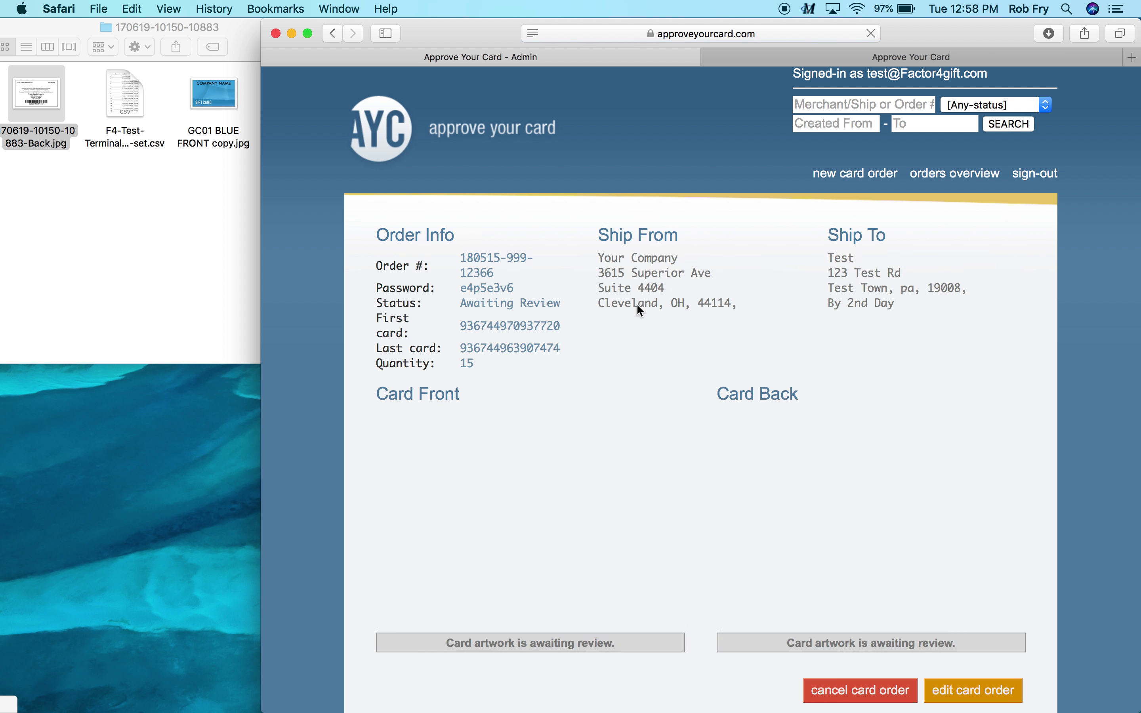
scroll(637, 306, down, 10)
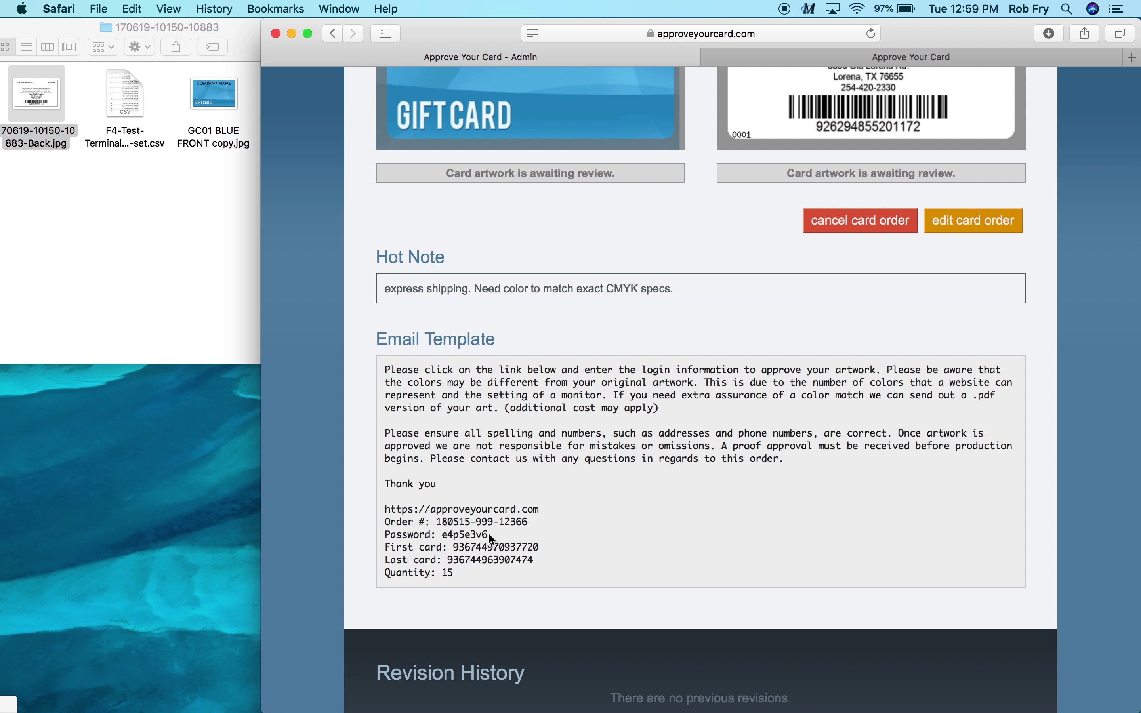
drag(528, 520, 440, 526)
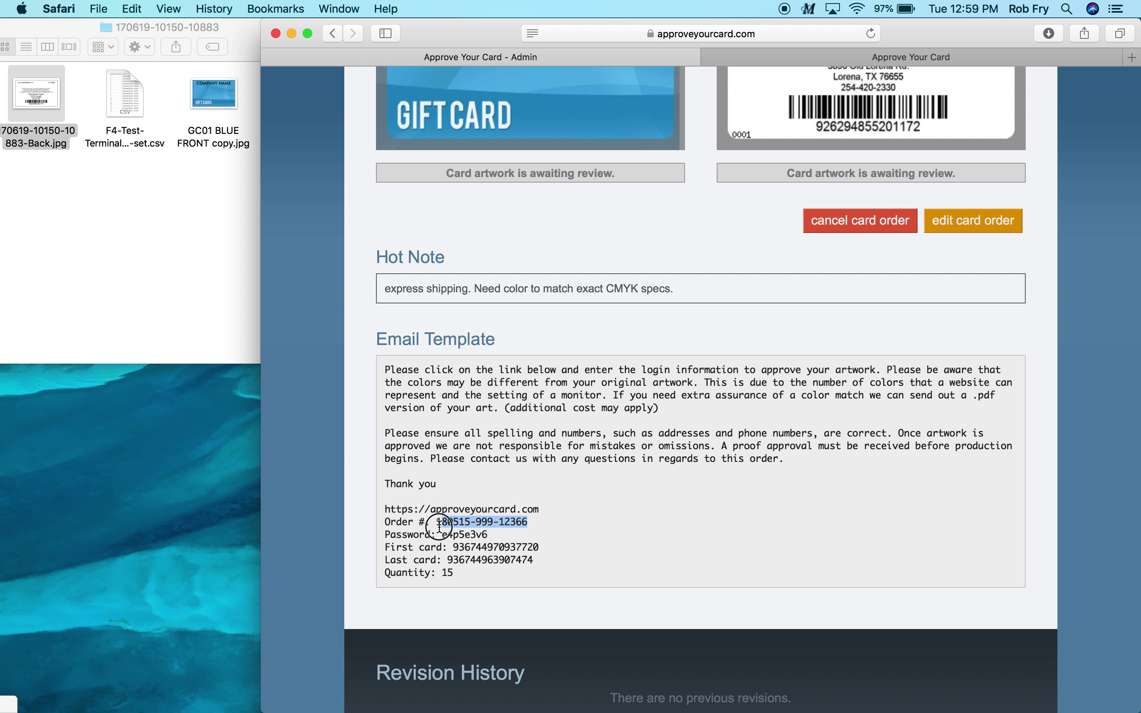
drag(440, 526, 529, 520)
key(super+c)
click(933, 58)
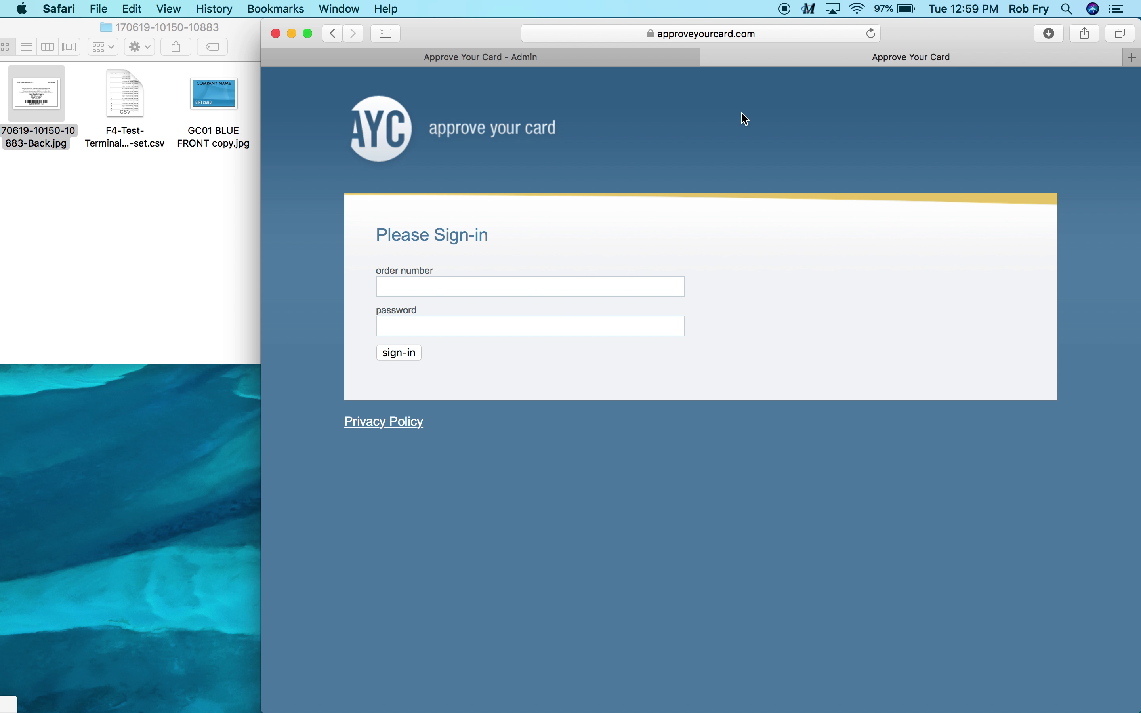
Fill in the order number and copy the order password from the admin tab's email template
click(431, 283)
key(super+v)
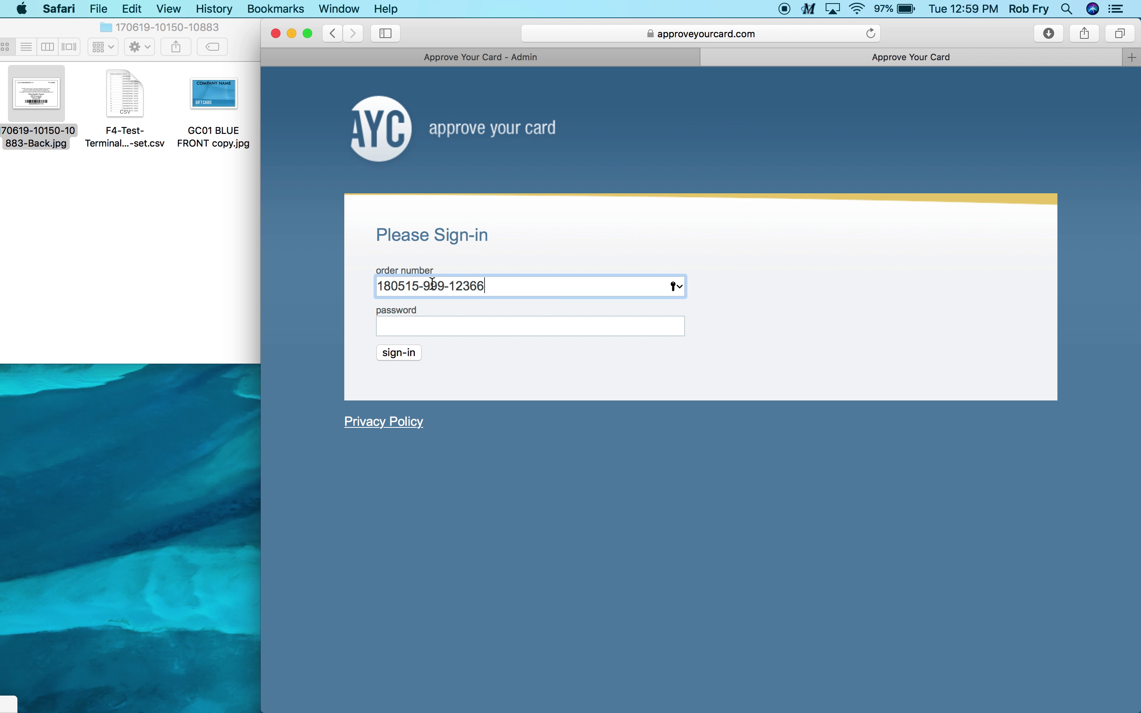
click(541, 58)
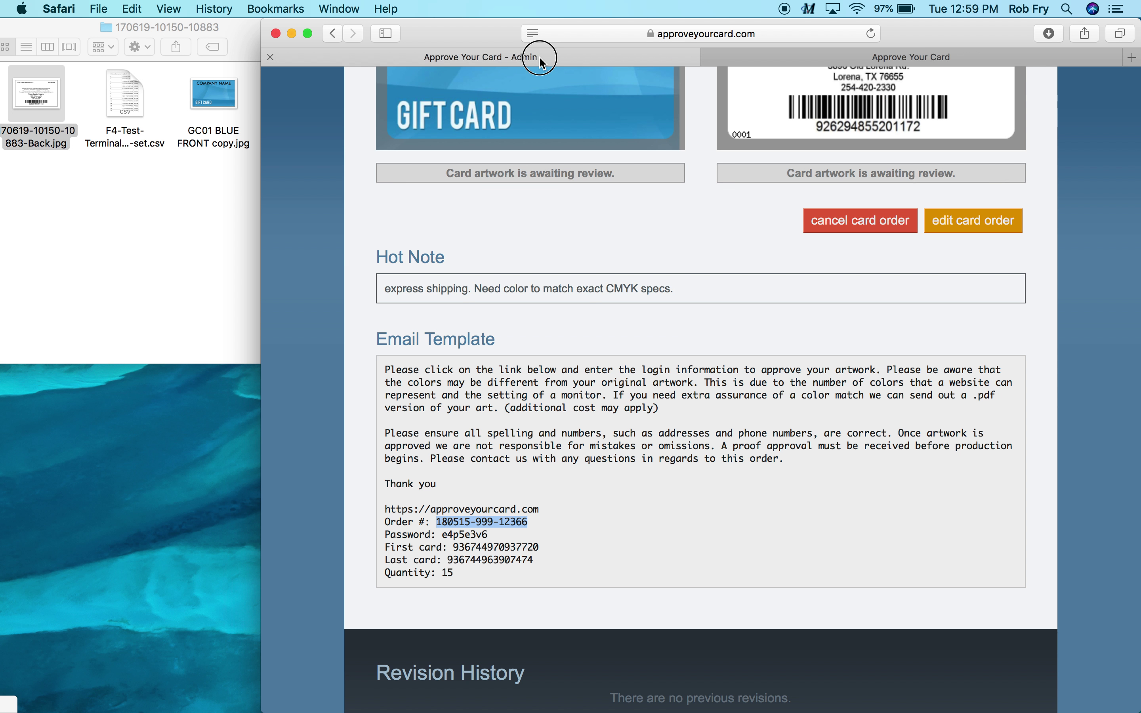
double_click(466, 536)
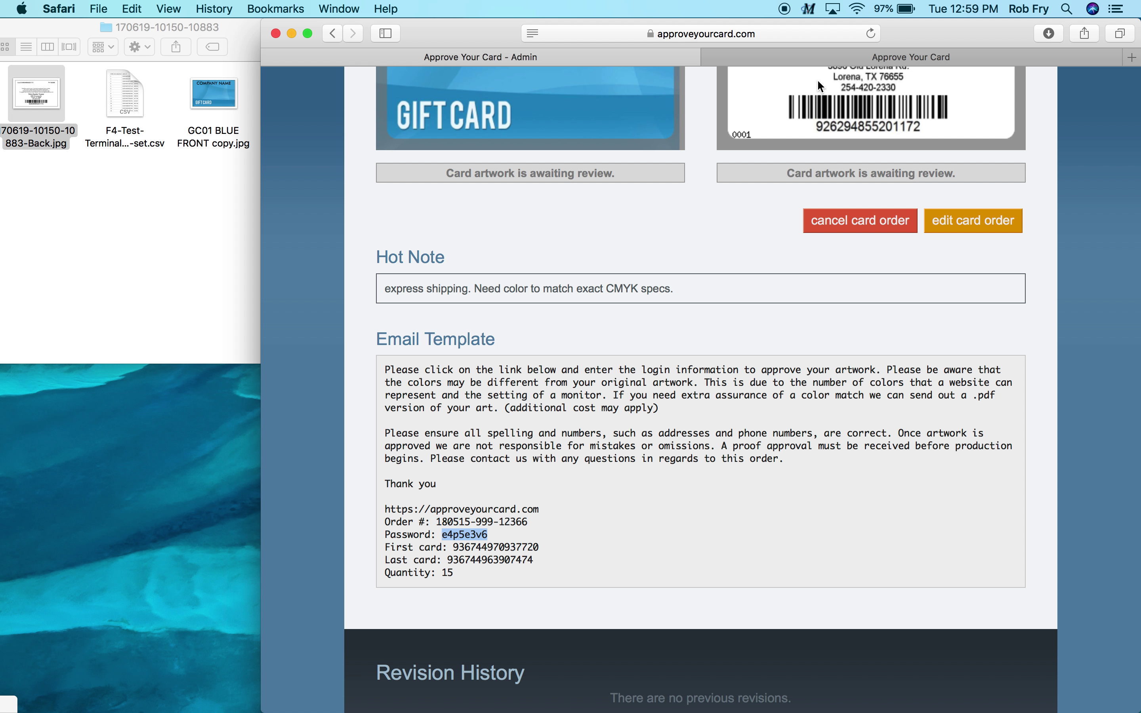
Paste the password into the customer sign-in, sign in, and decline saving the password
click(820, 59)
click(505, 323)
key(super+v)
click(411, 356)
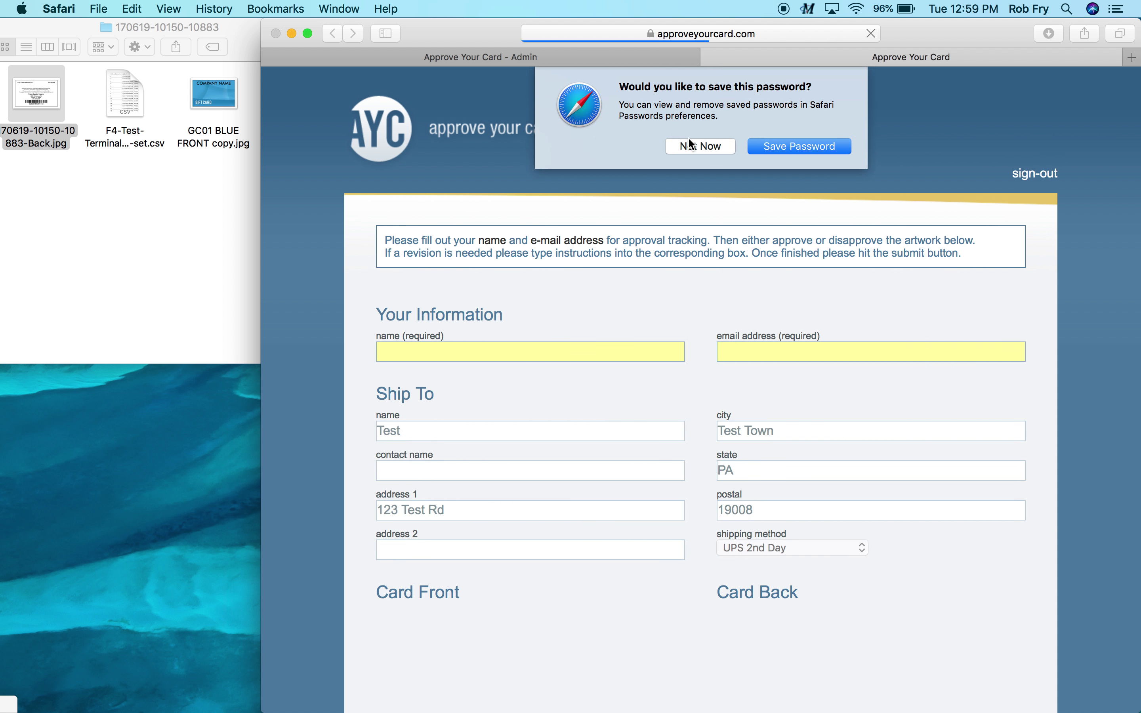
click(693, 149)
scroll(684, 269, down, 5)
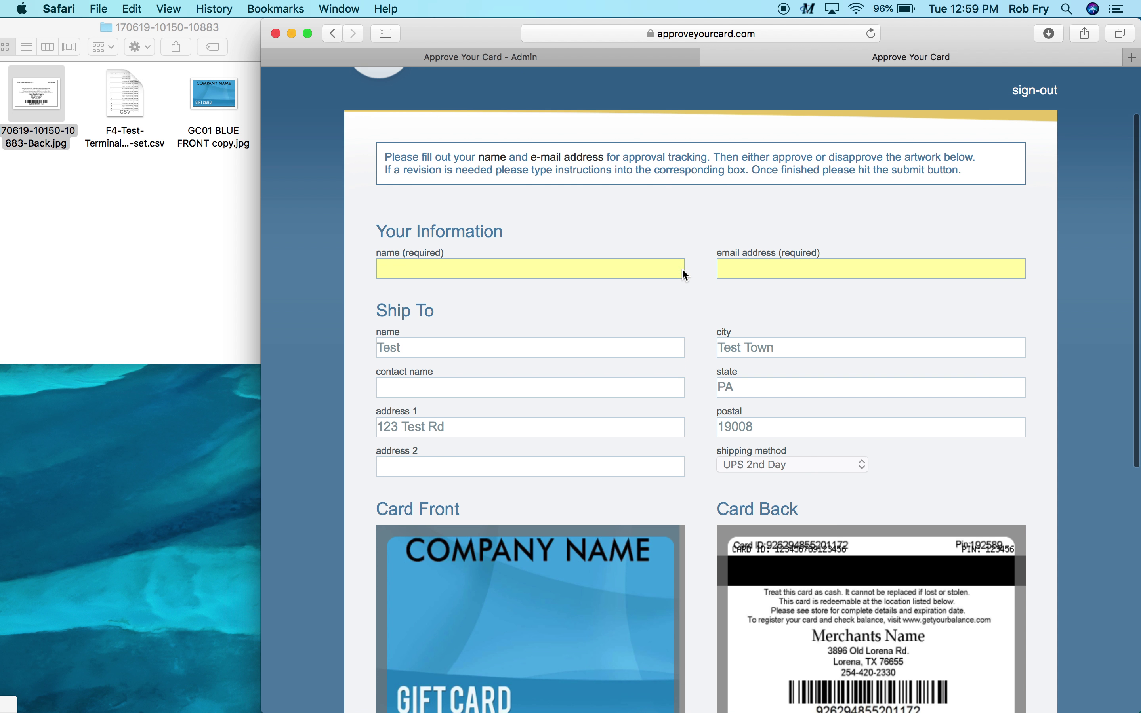
Fill in the reviewer's name and e-mail address on the approval form
scroll(685, 274, down, 2)
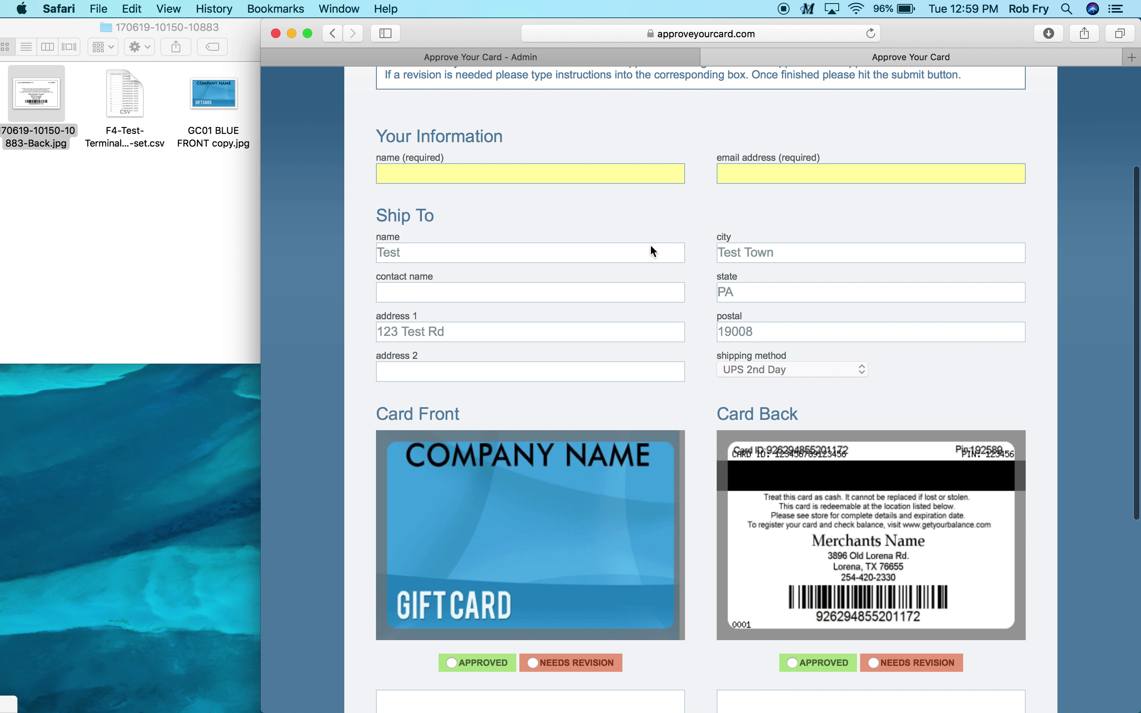
click(538, 173)
text(Test)
key(Tab)
text(test@tes)
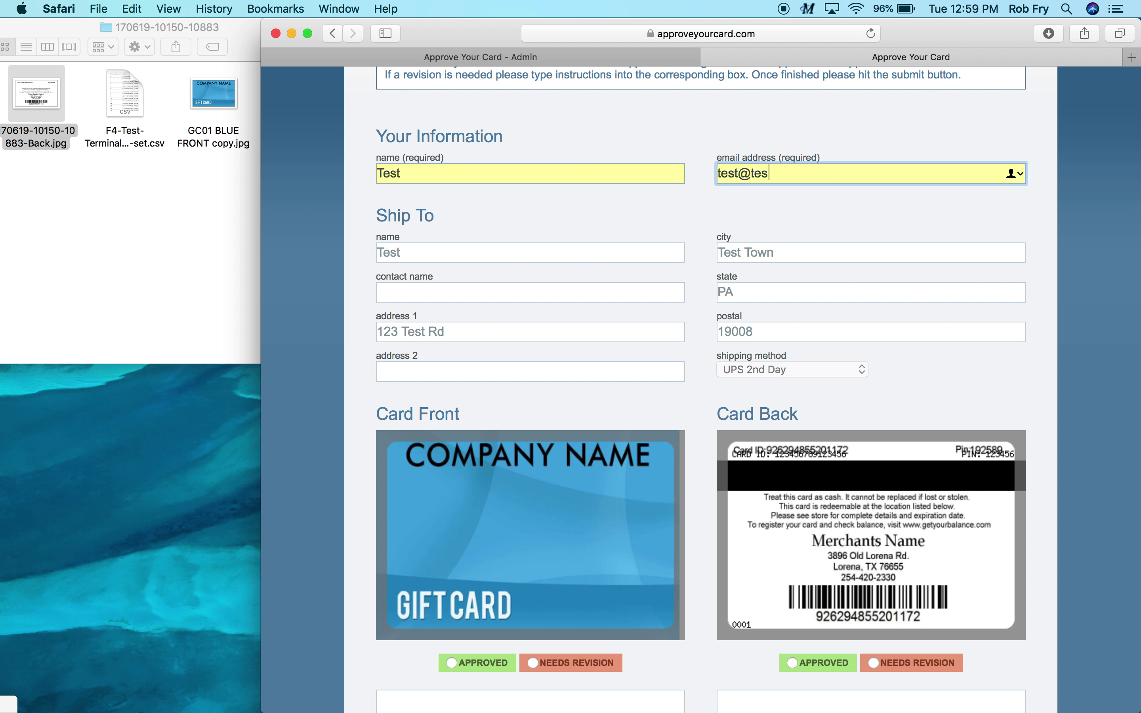
text(t.com)
Mark the card front Needs Revision with the comment 'make red please'
scroll(535, 264, down, 2)
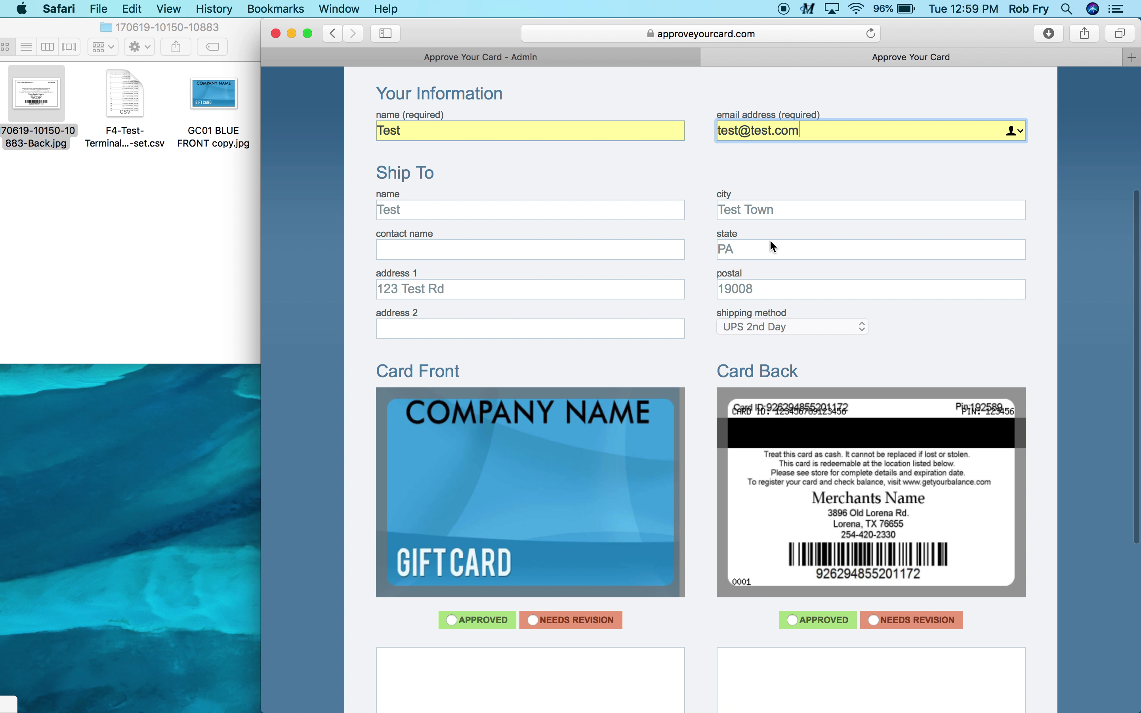
scroll(772, 242, down, 3)
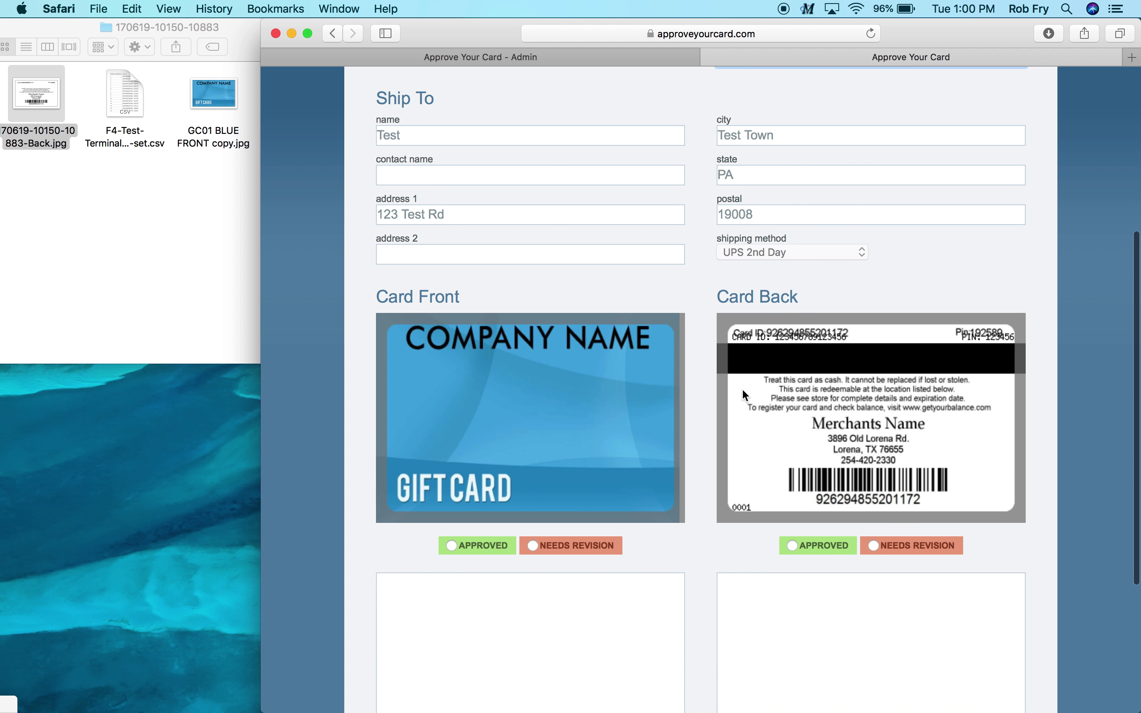
scroll(727, 417, down, 2)
click(537, 482)
click(522, 532)
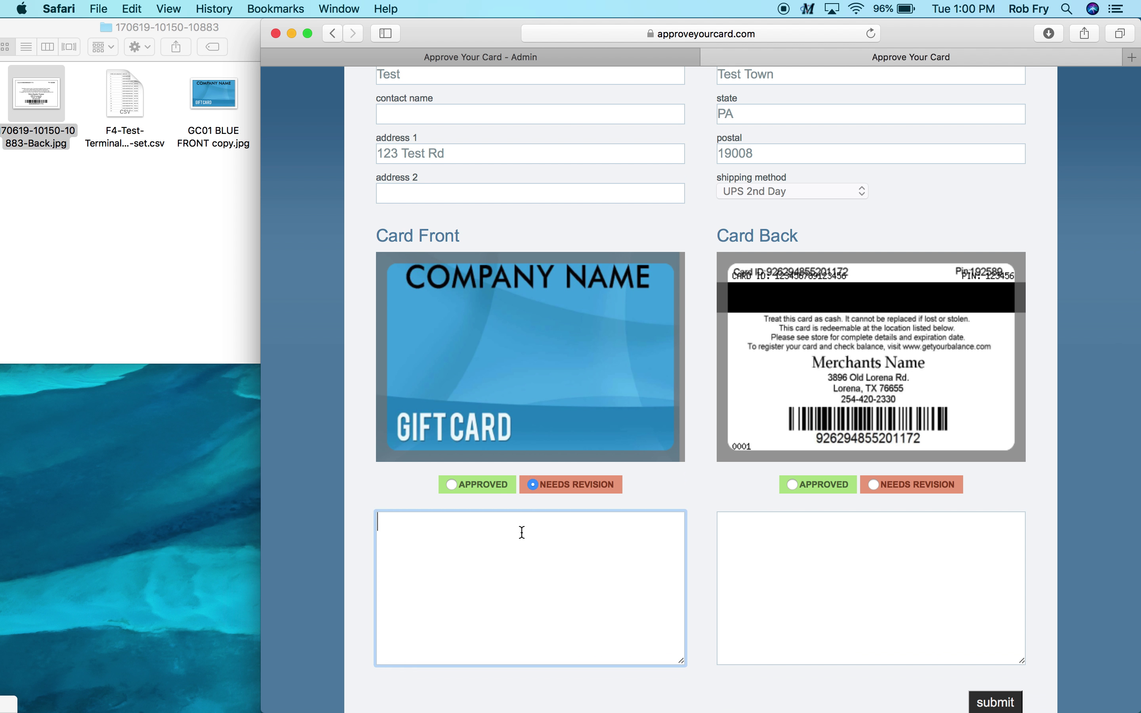
text(make red please)
Approve the card back with the note 'change the shipping zip to 19026' and submit the review
click(787, 566)
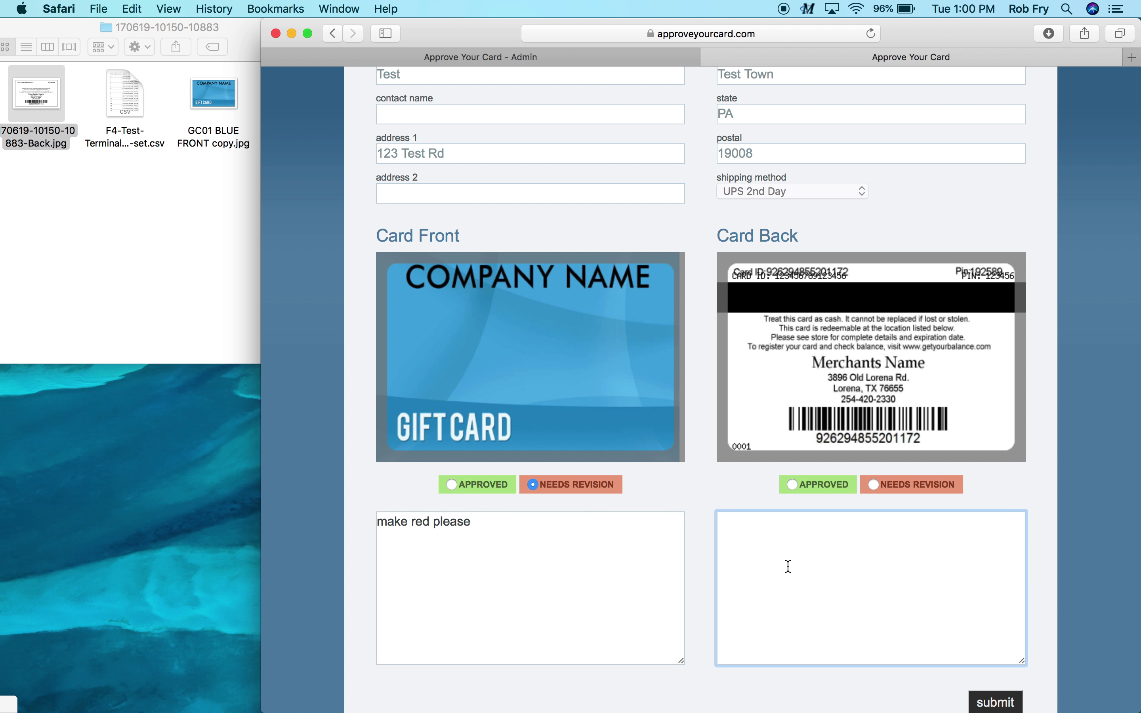
click(794, 482)
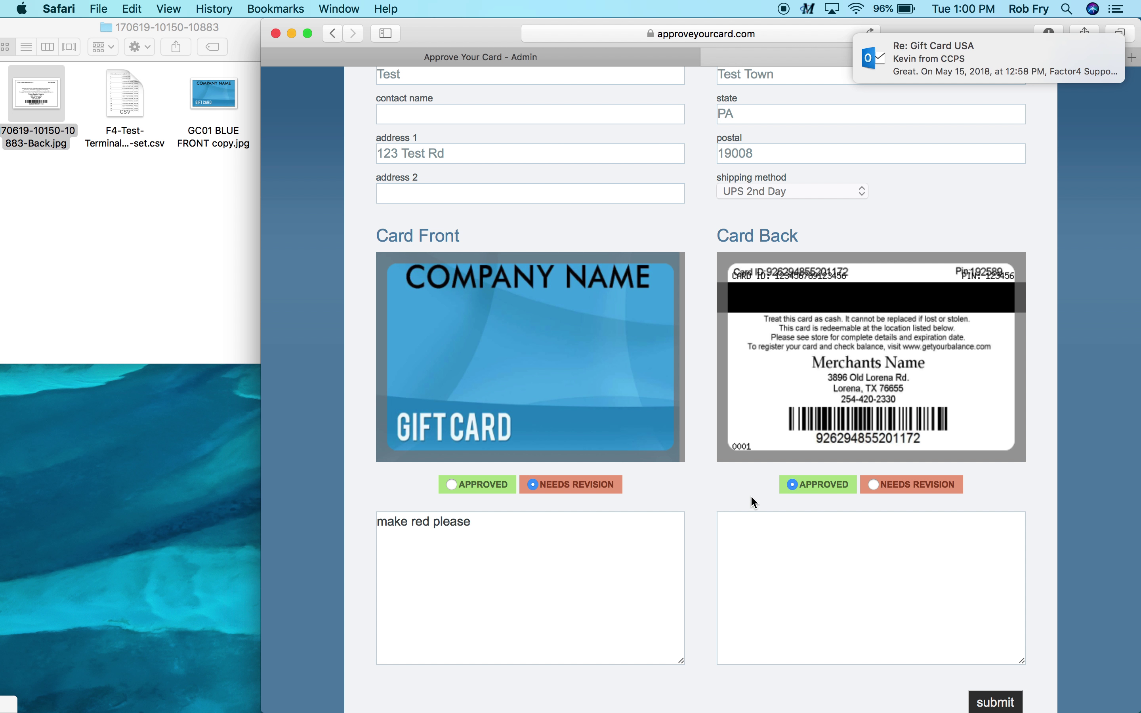
click(771, 552)
text(change)
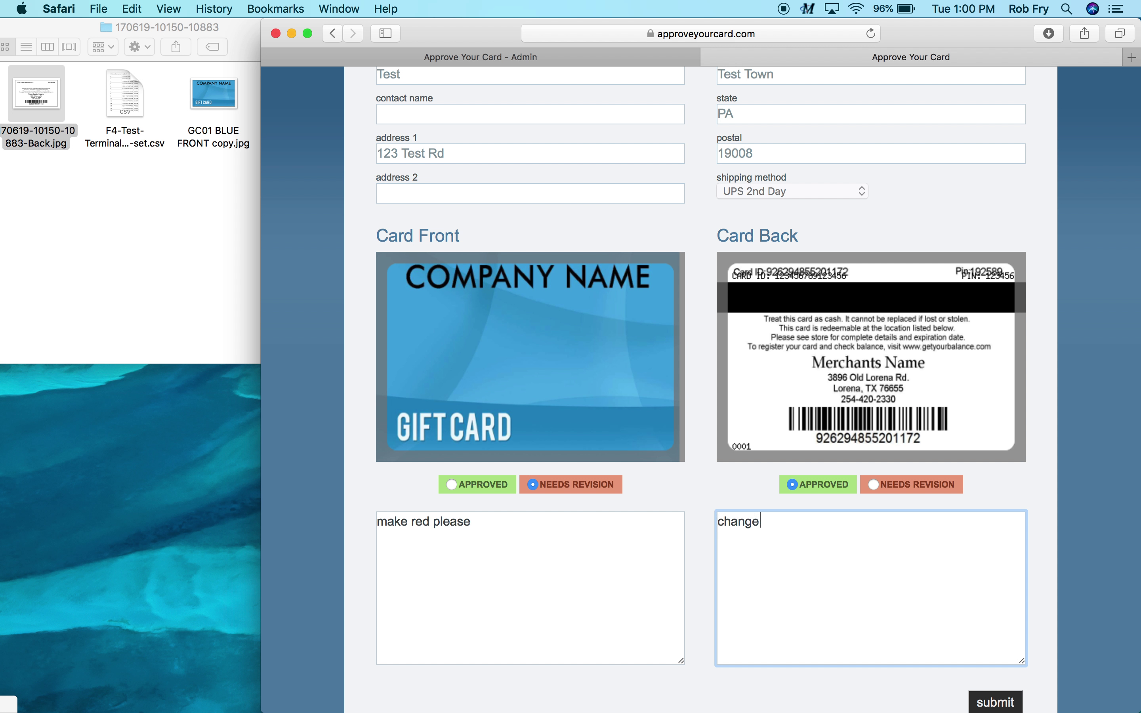
text( the shipping zip to 19026)
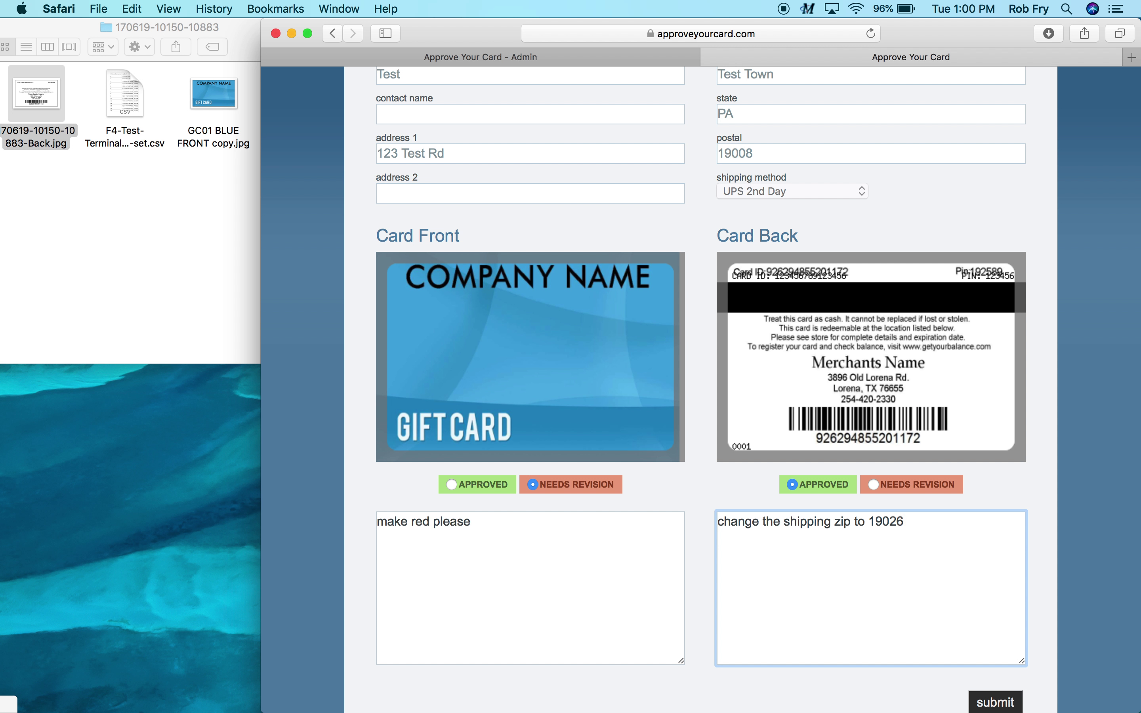
scroll(701, 390, down, 5)
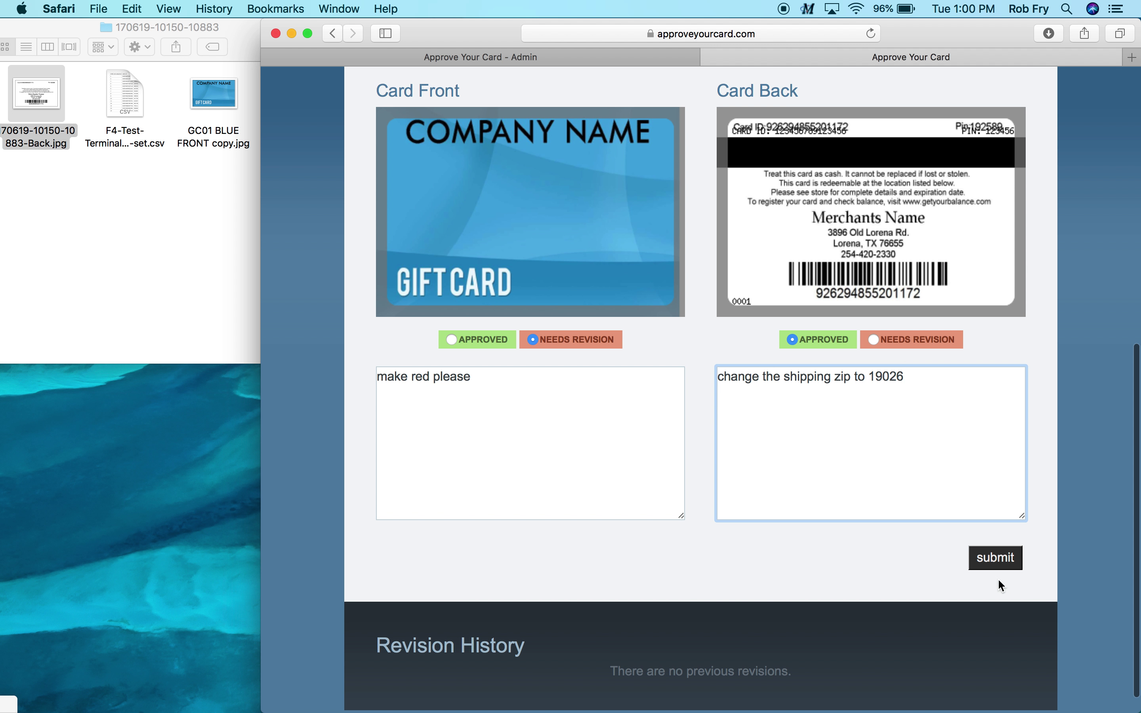
click(999, 564)
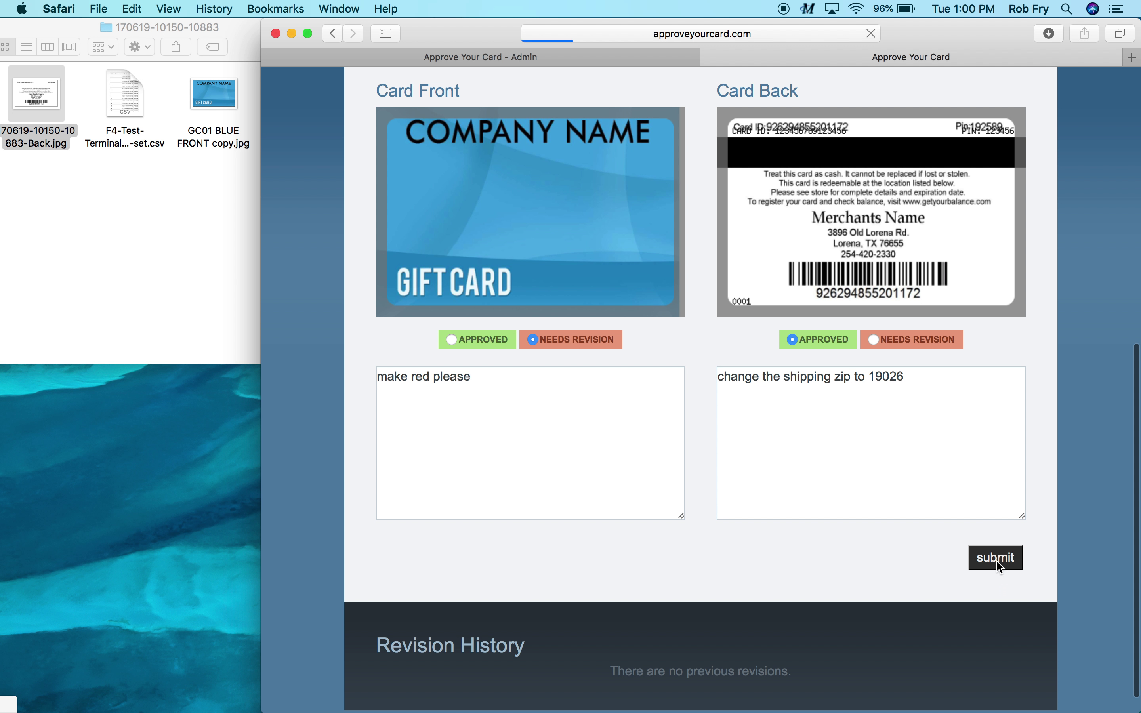
On the admin tab, open the Needs Revision order from the orders overview to its edit form
scroll(997, 562, down, 1)
scroll(996, 560, down, 2)
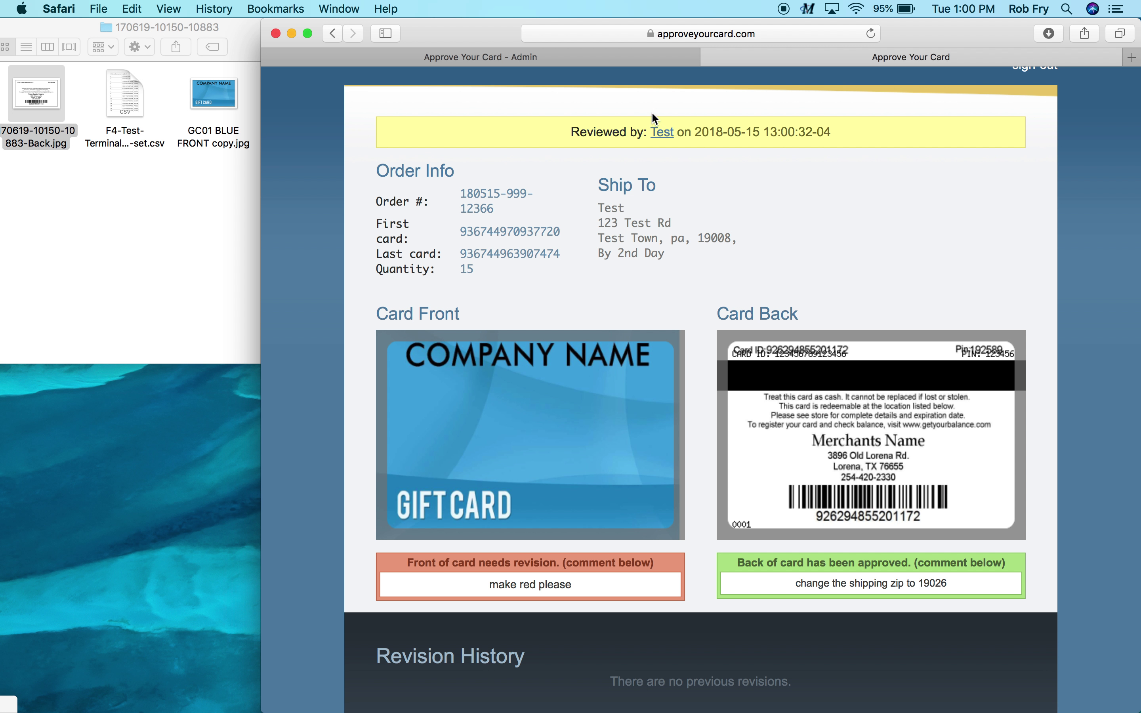
click(621, 62)
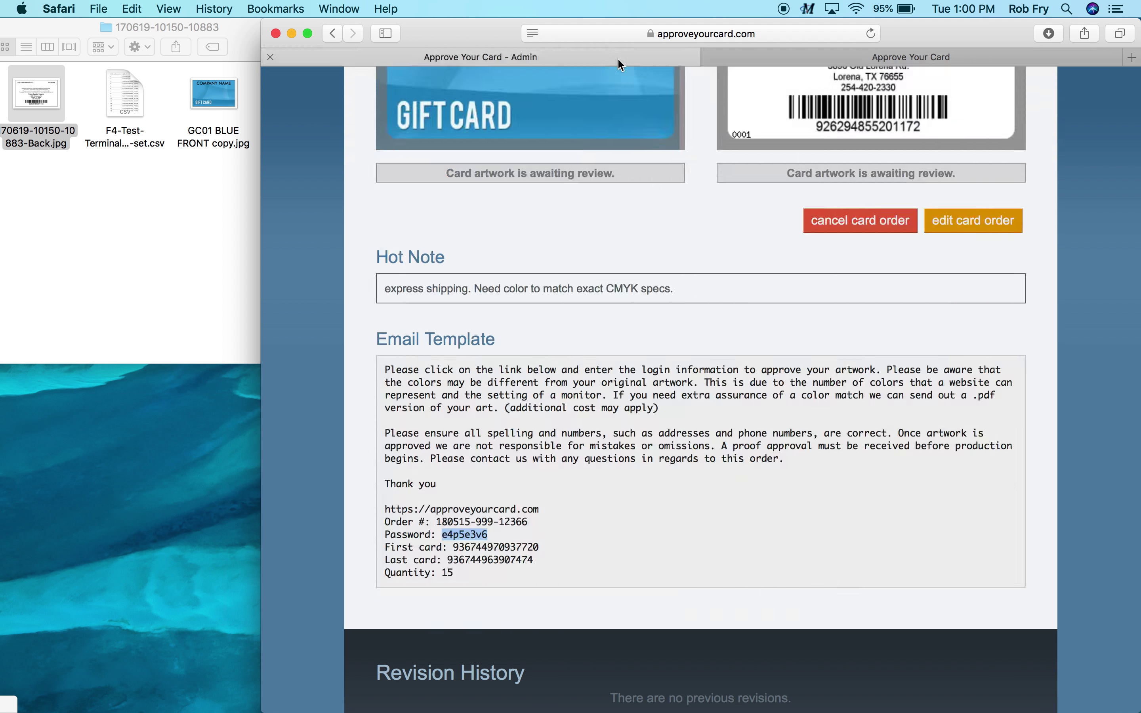
scroll(704, 191, up, 10)
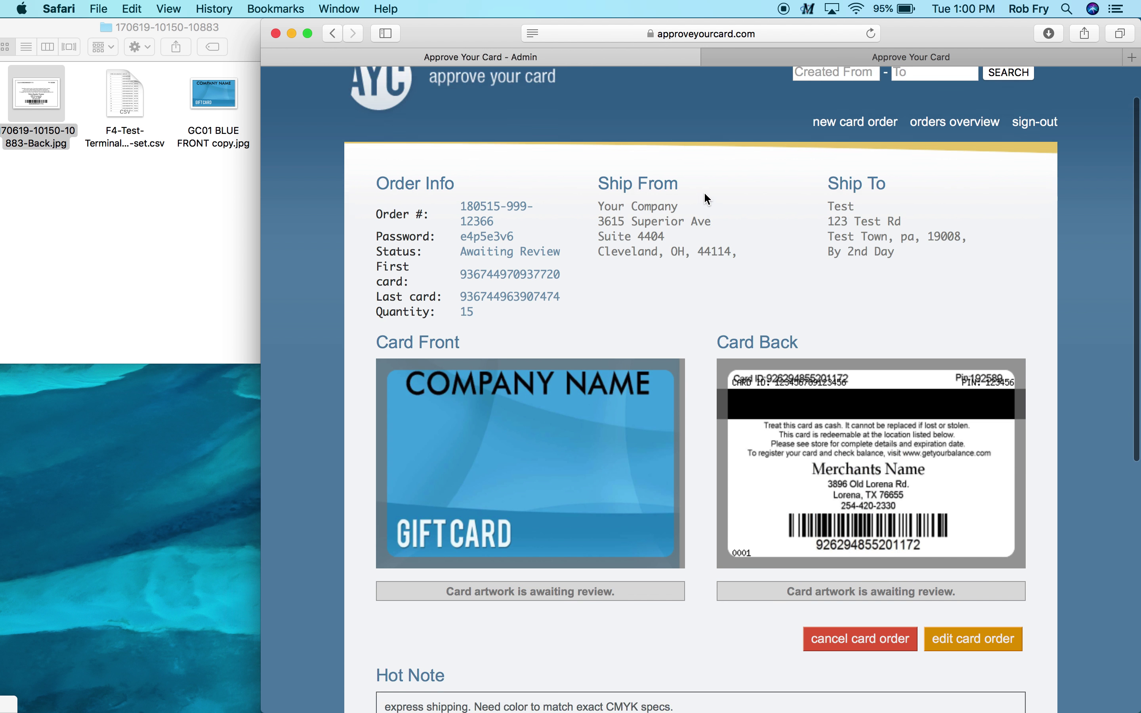
click(936, 176)
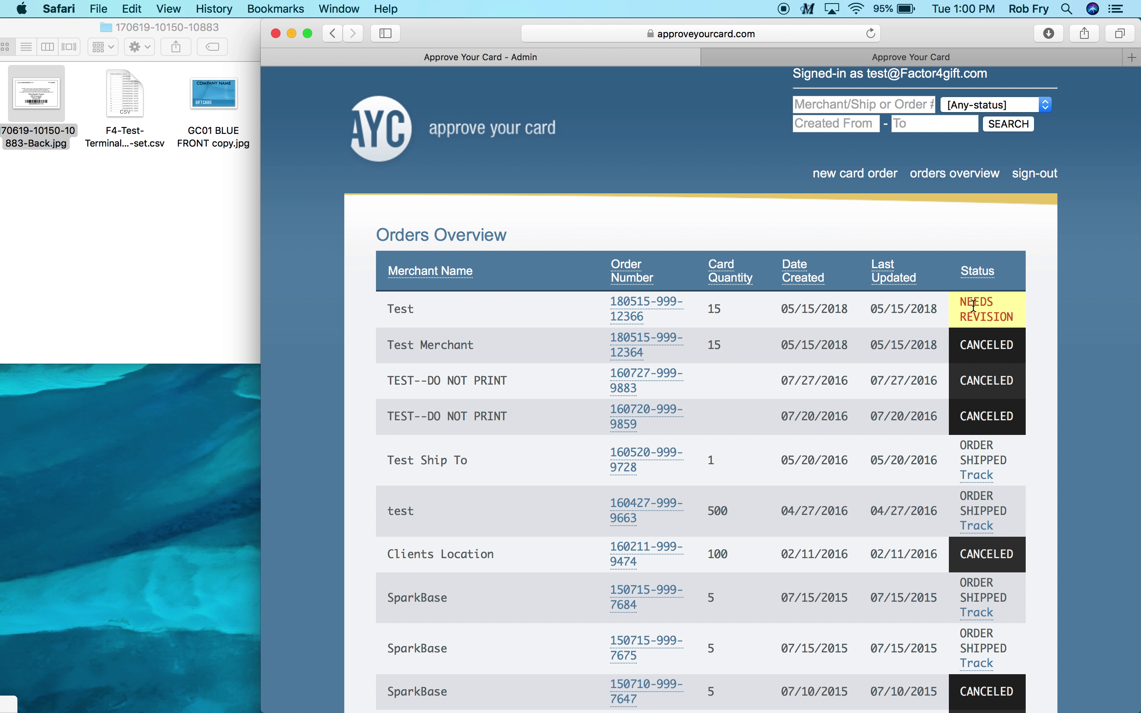
click(635, 311)
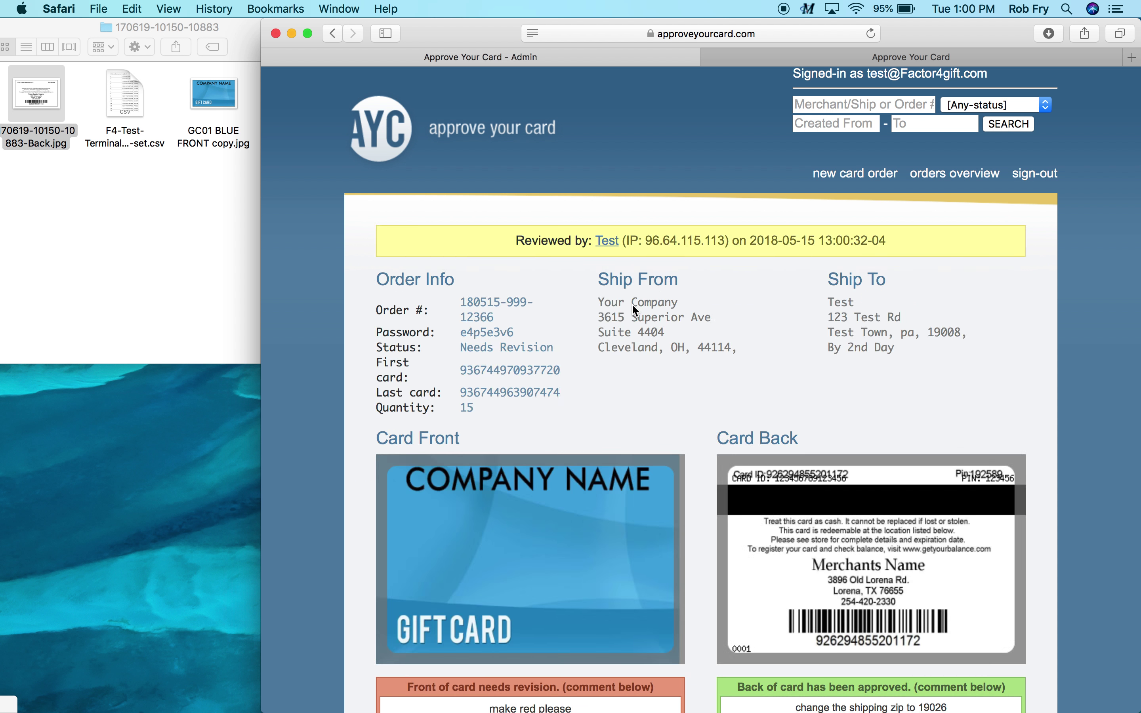
scroll(681, 383, down, 5)
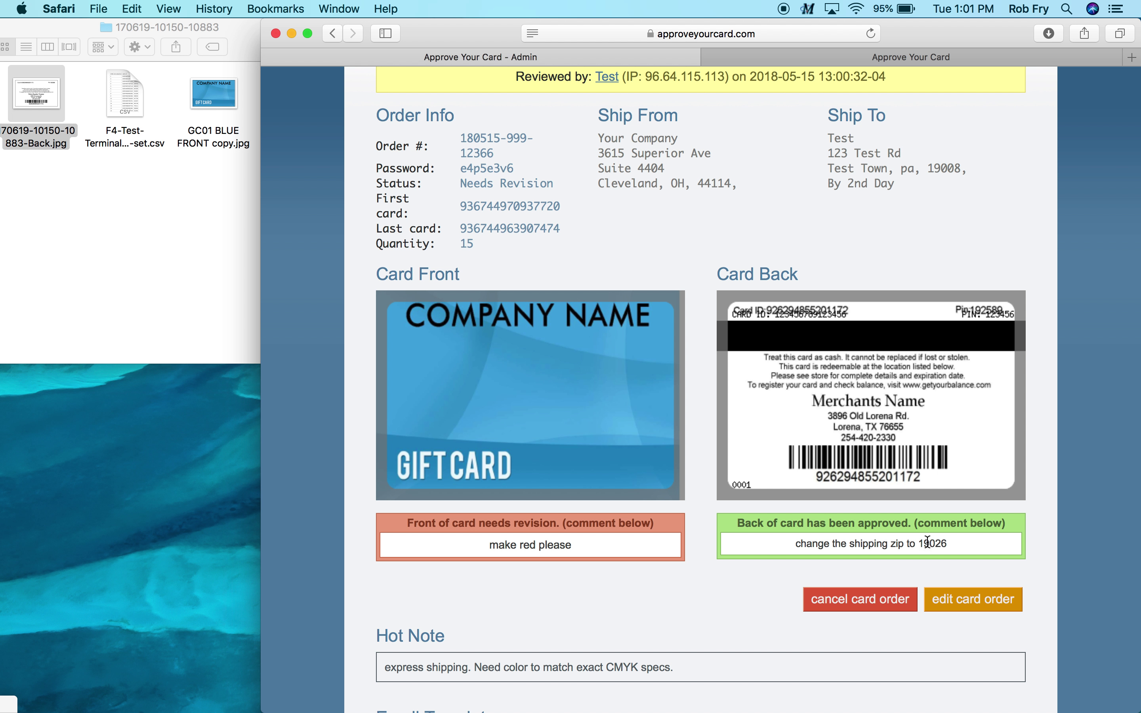
scroll(968, 606, down, 5)
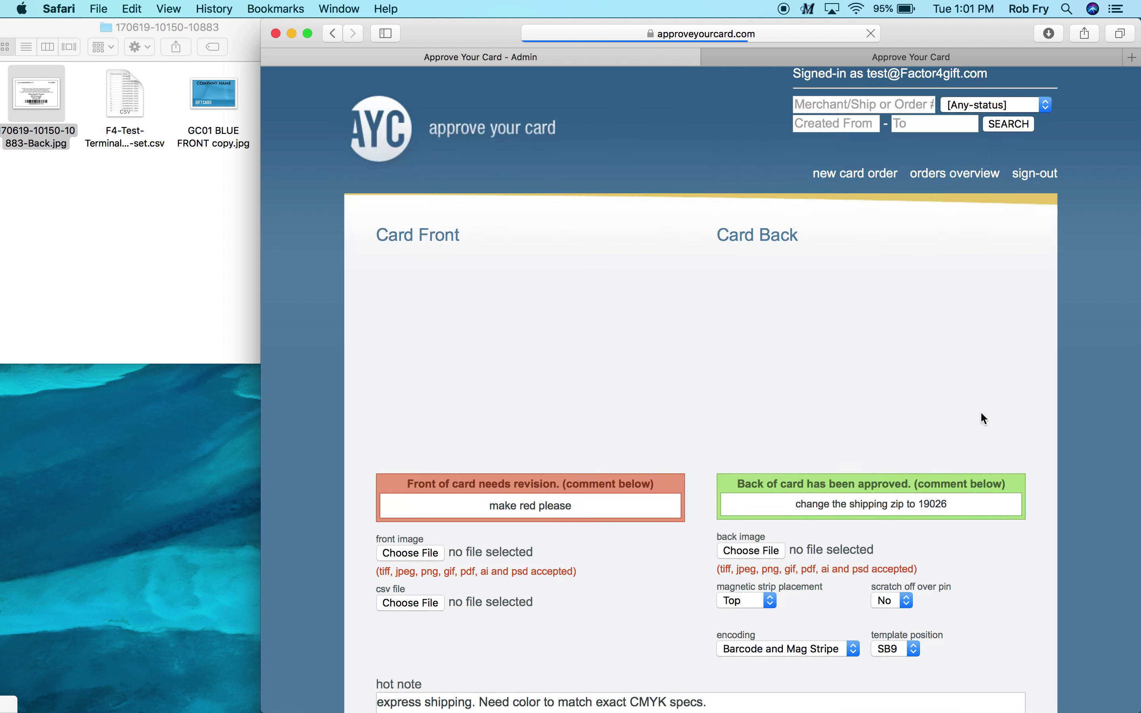
Attach GC03 RED FRONT.jpg as the front image and the Back.jpg artwork as the back image
scroll(982, 414, down, 3)
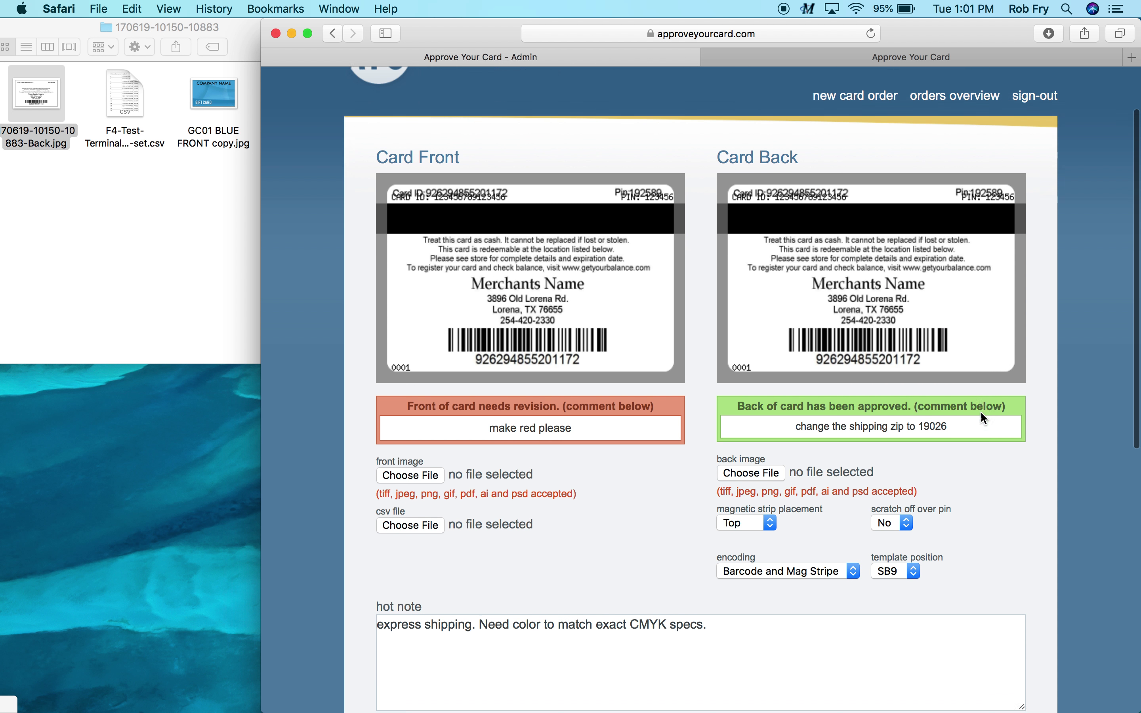
scroll(984, 418, down, 1)
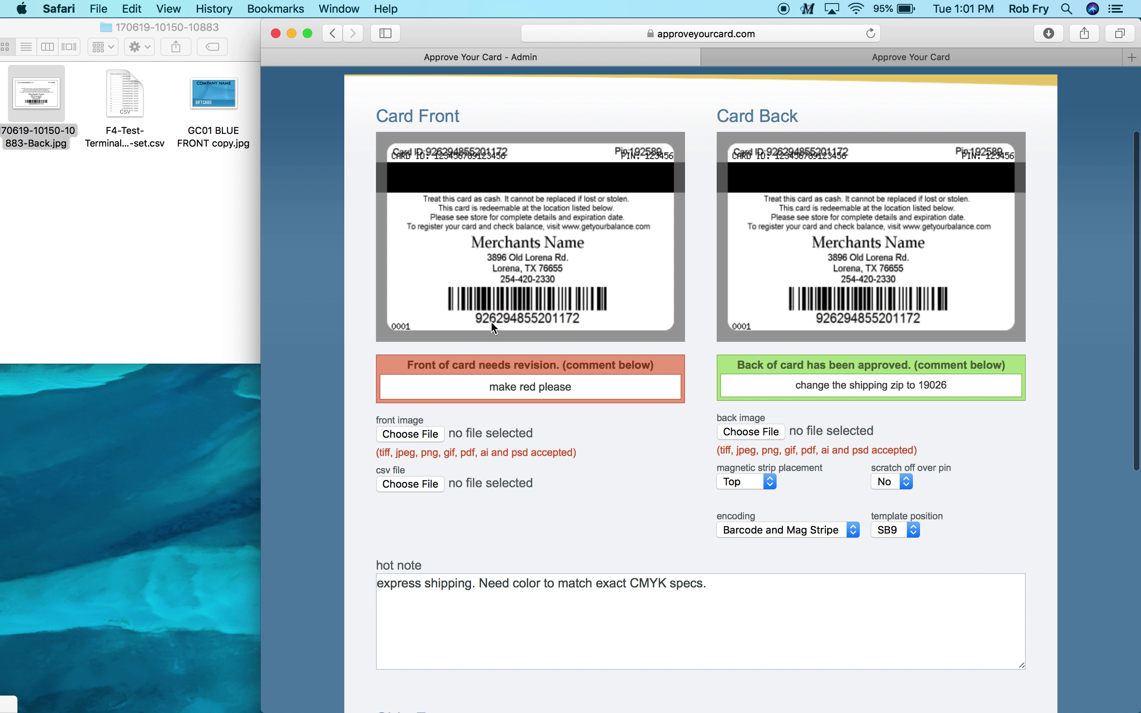
click(184, 256)
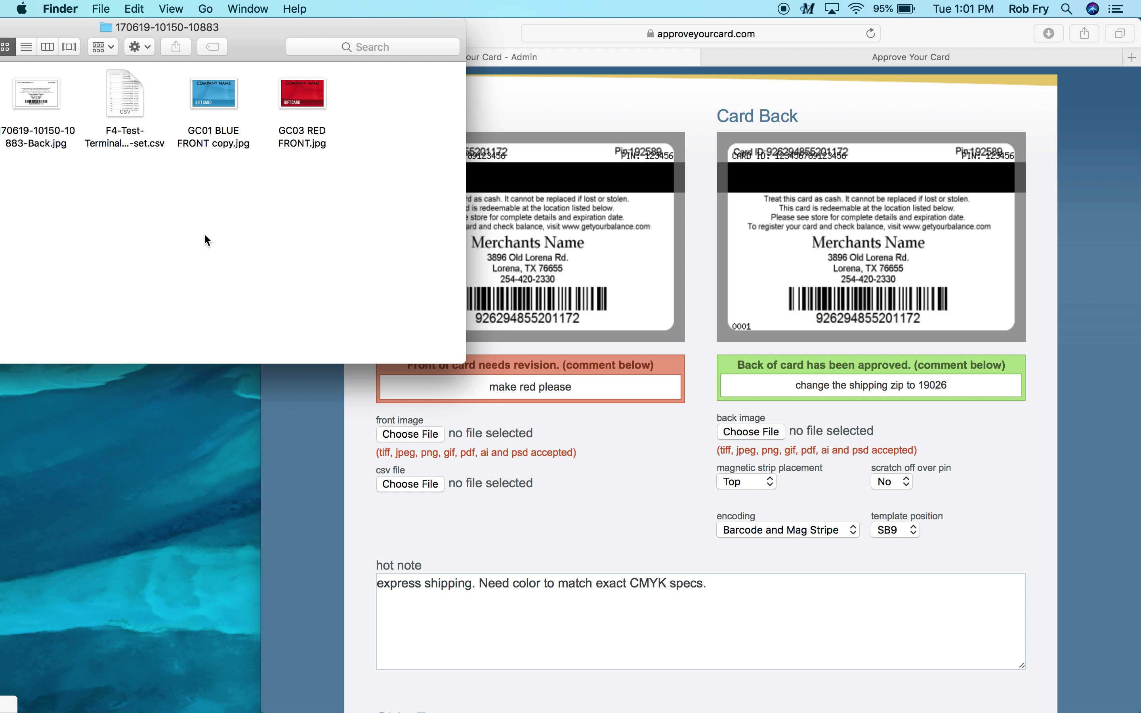
click(314, 98)
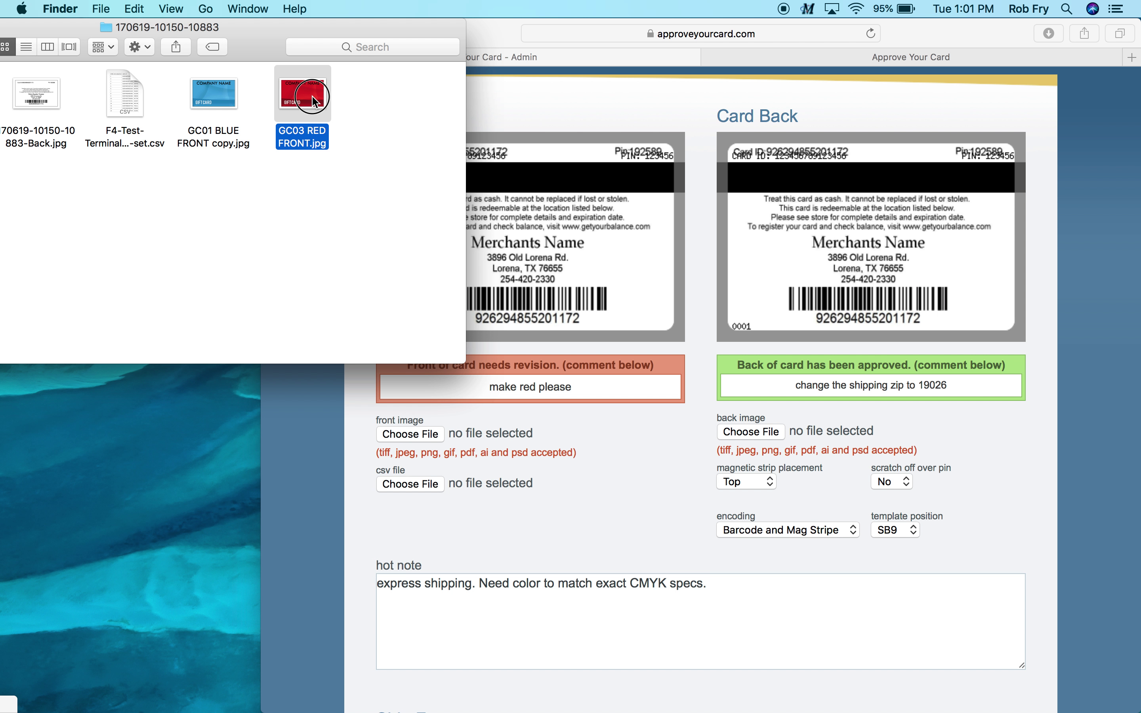
drag(313, 99, 401, 436)
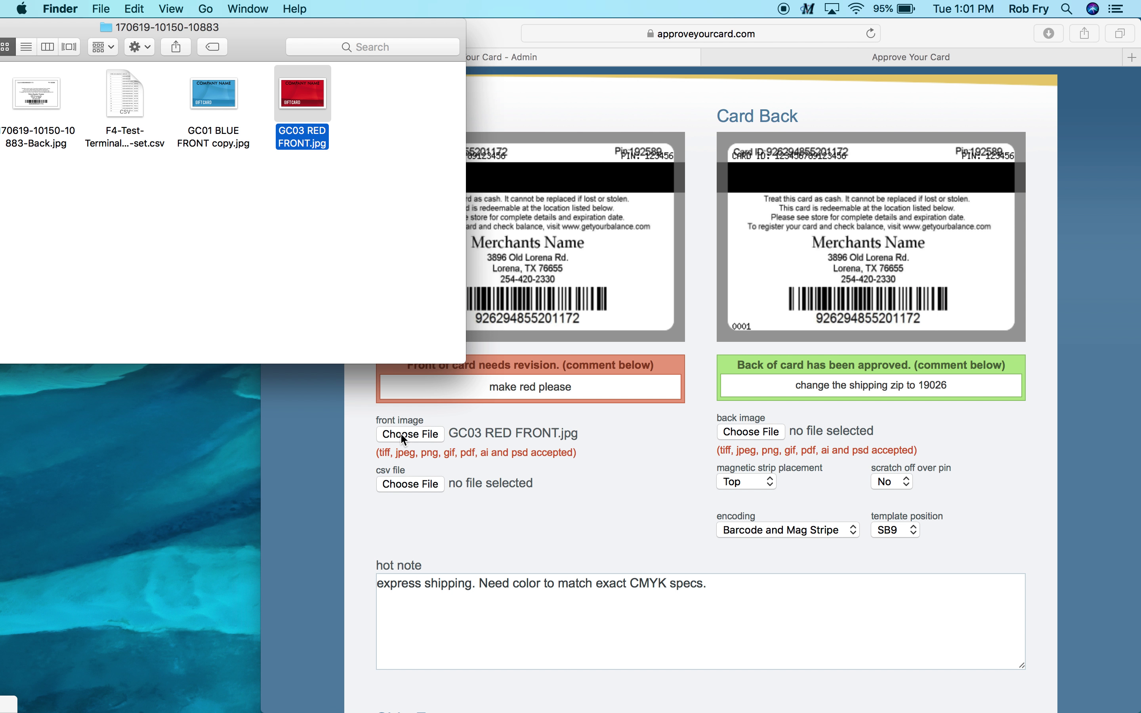
drag(35, 100, 754, 441)
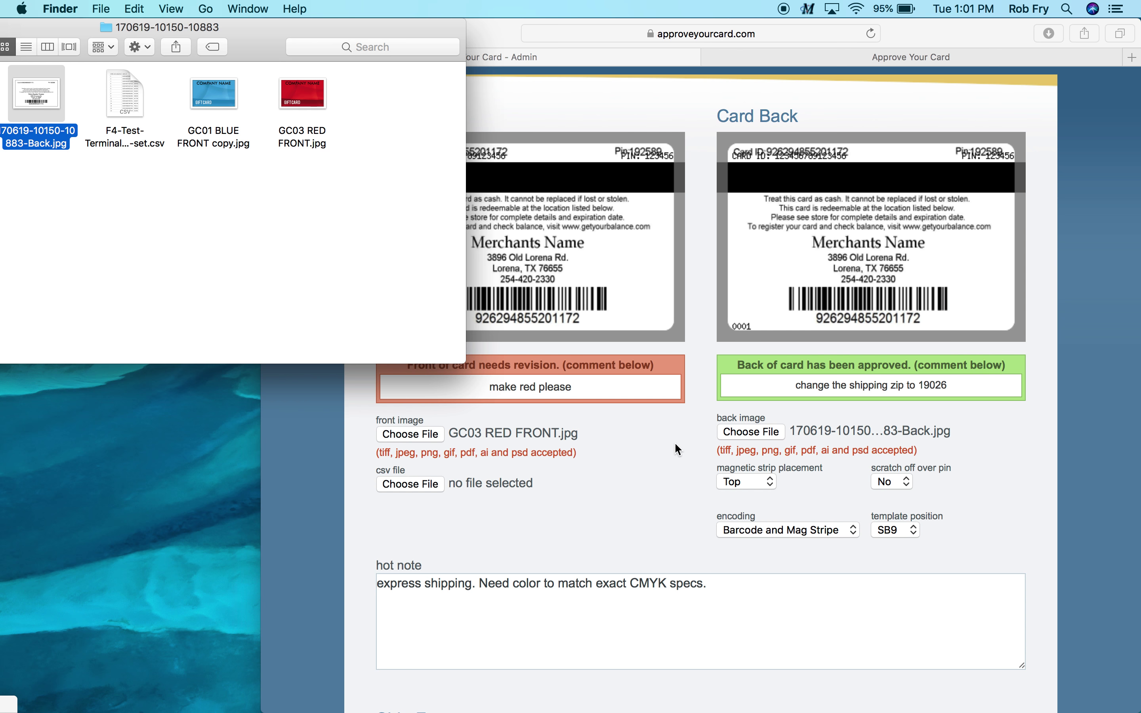
click(675, 442)
Change the Ship To postal code to 19026 and submit the revised order
scroll(672, 444, down, 7)
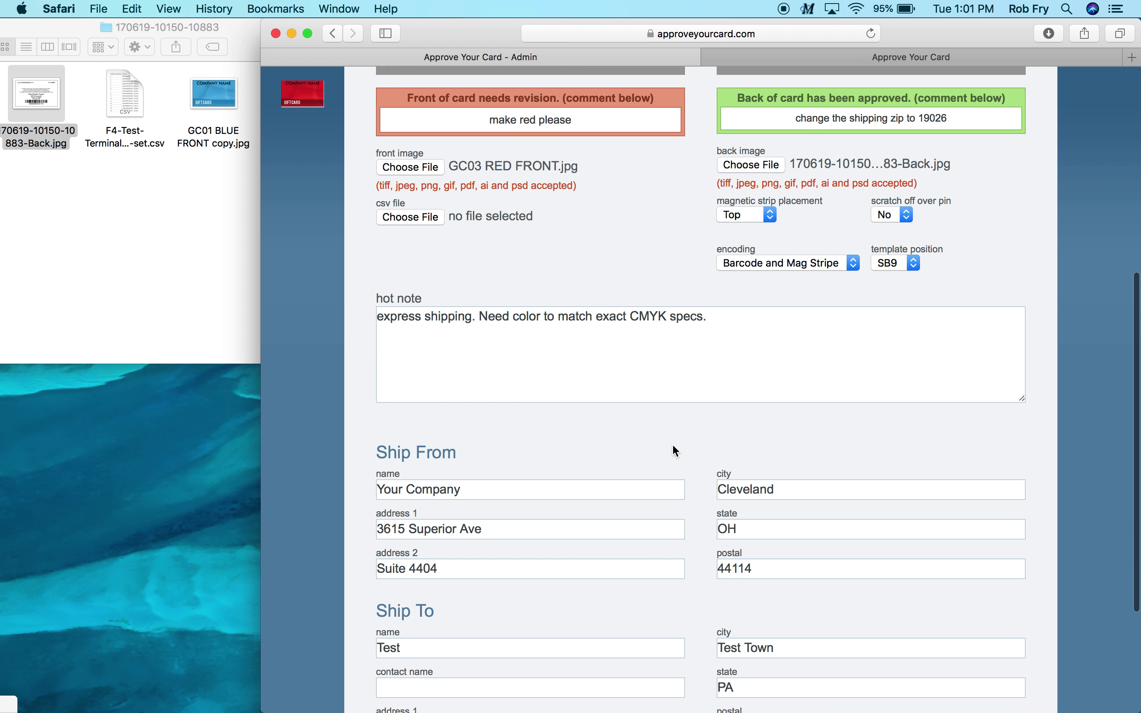
scroll(672, 444, down, 3)
click(764, 542)
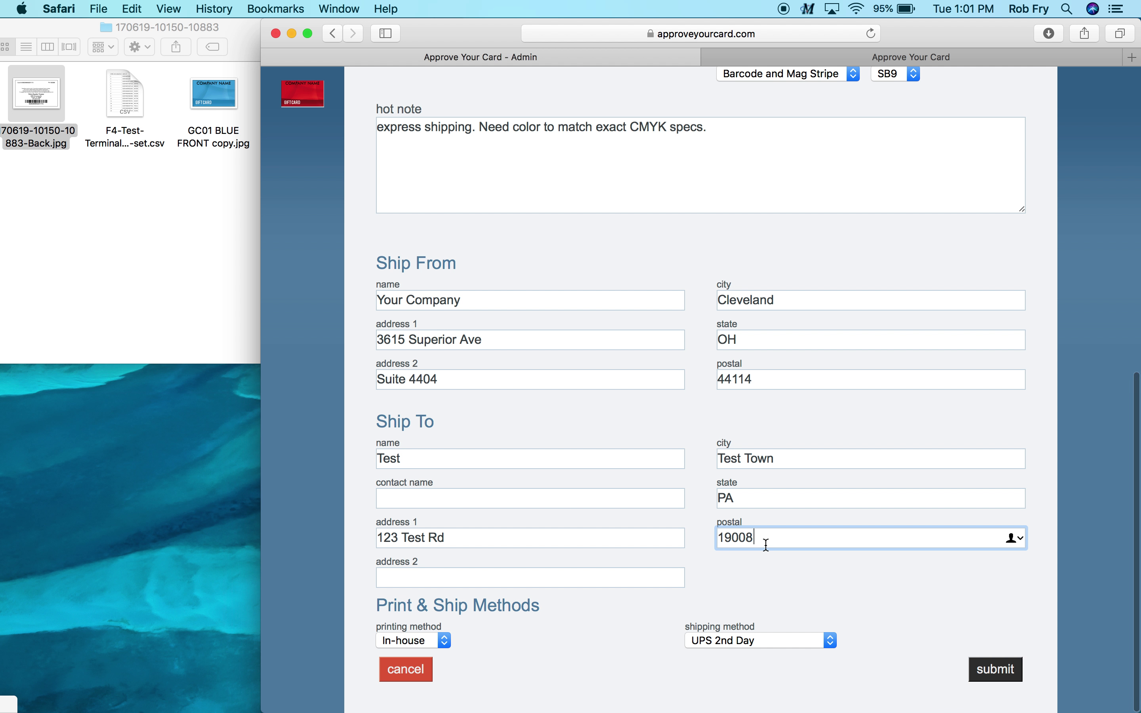
key(BackSpace)
key(BackSpace)
text(26)
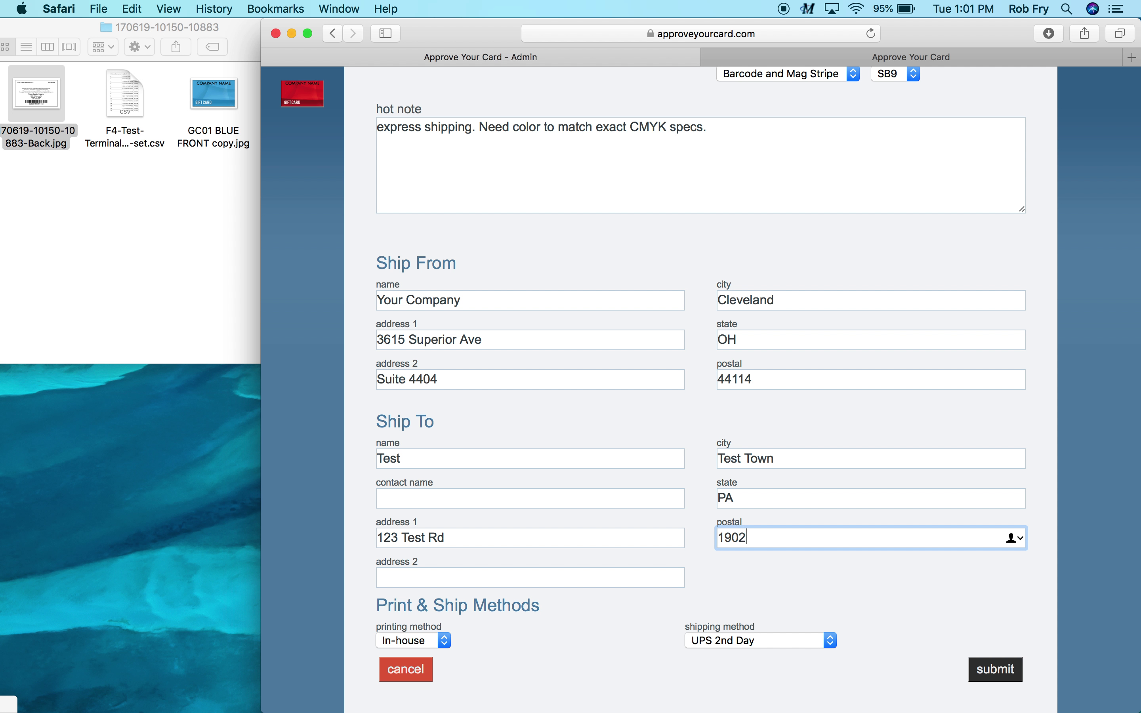
click(788, 588)
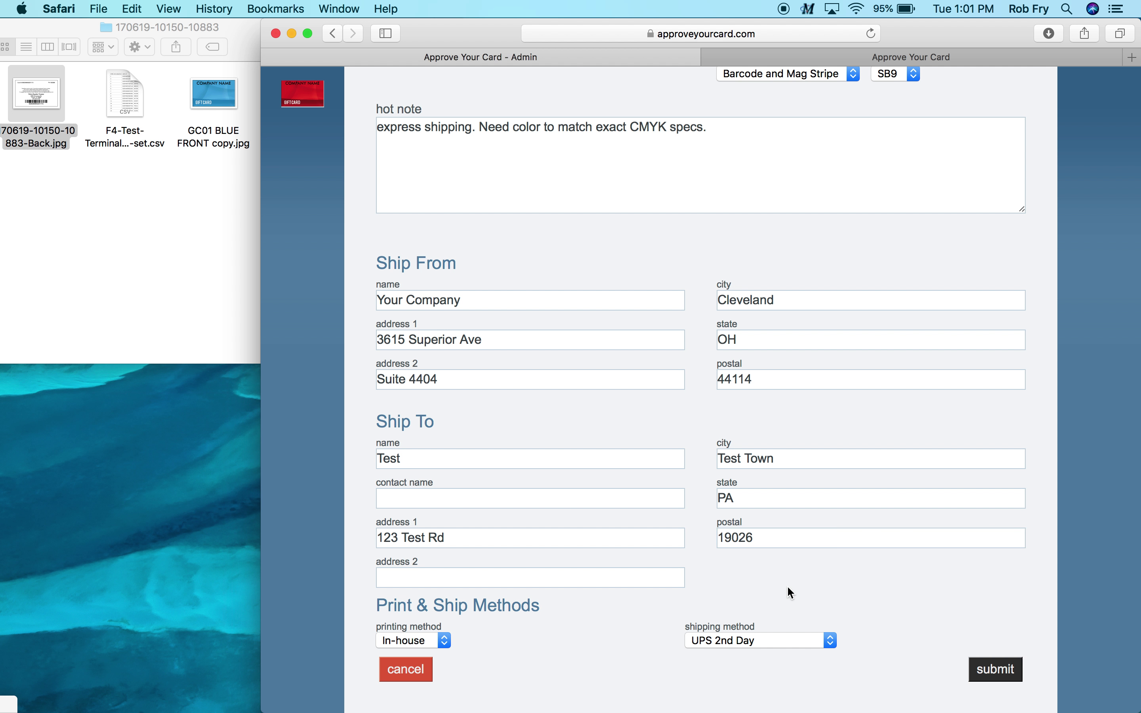
scroll(789, 588, down, 1)
scroll(945, 615, up, 2)
scroll(946, 616, down, 2)
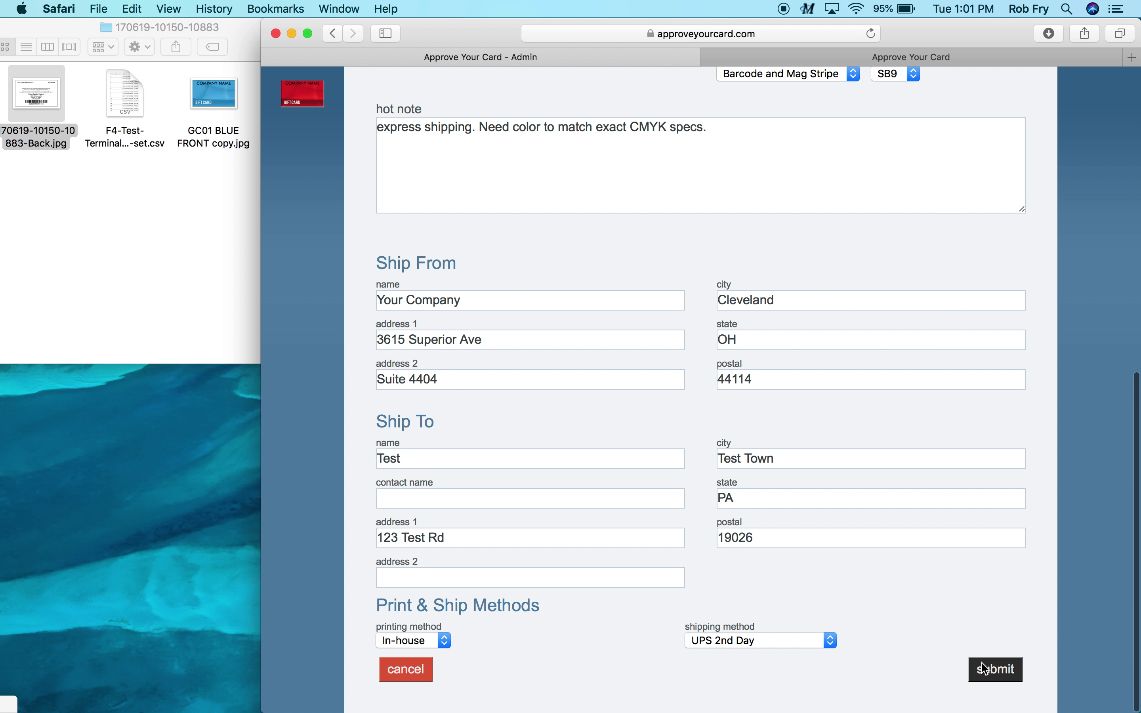
click(995, 670)
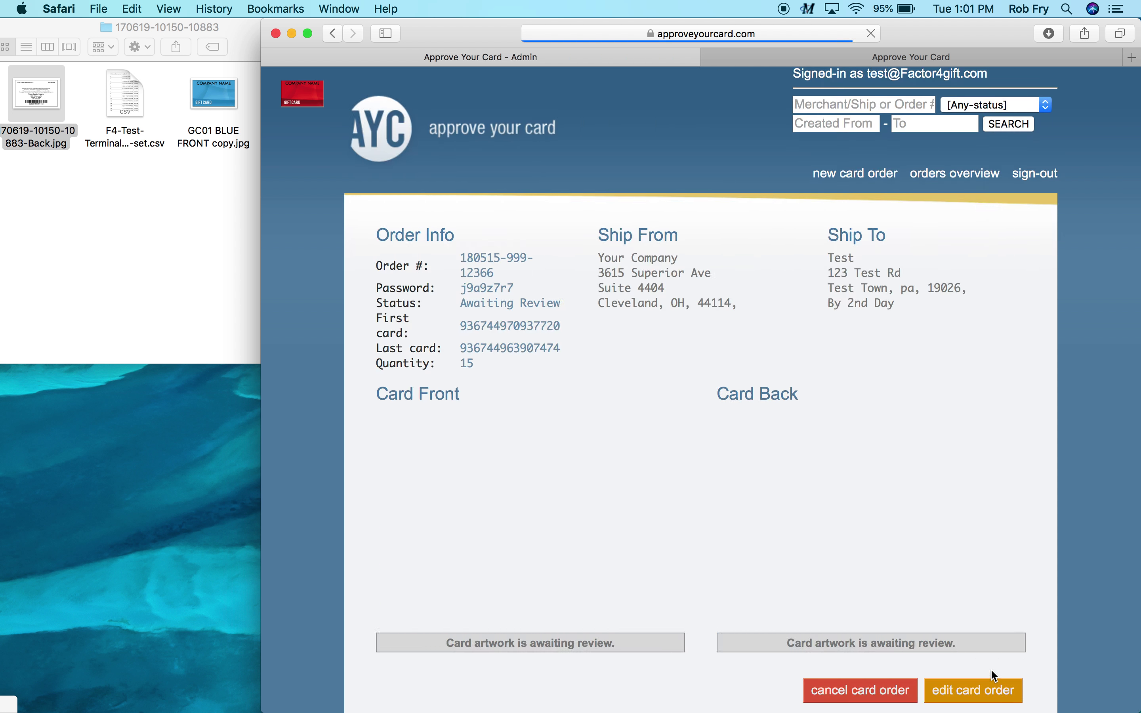
Verify the Ship To postal code 19026 and revision 2 awaiting review in Revision History
scroll(710, 538, down, 5)
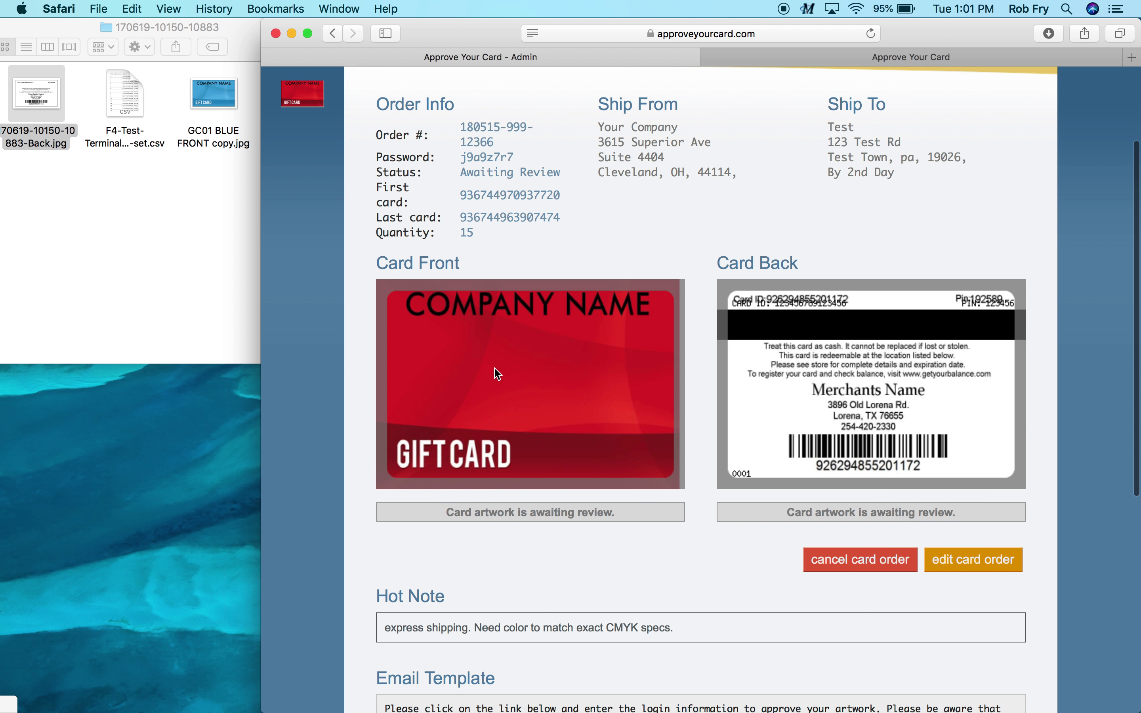
double_click(945, 155)
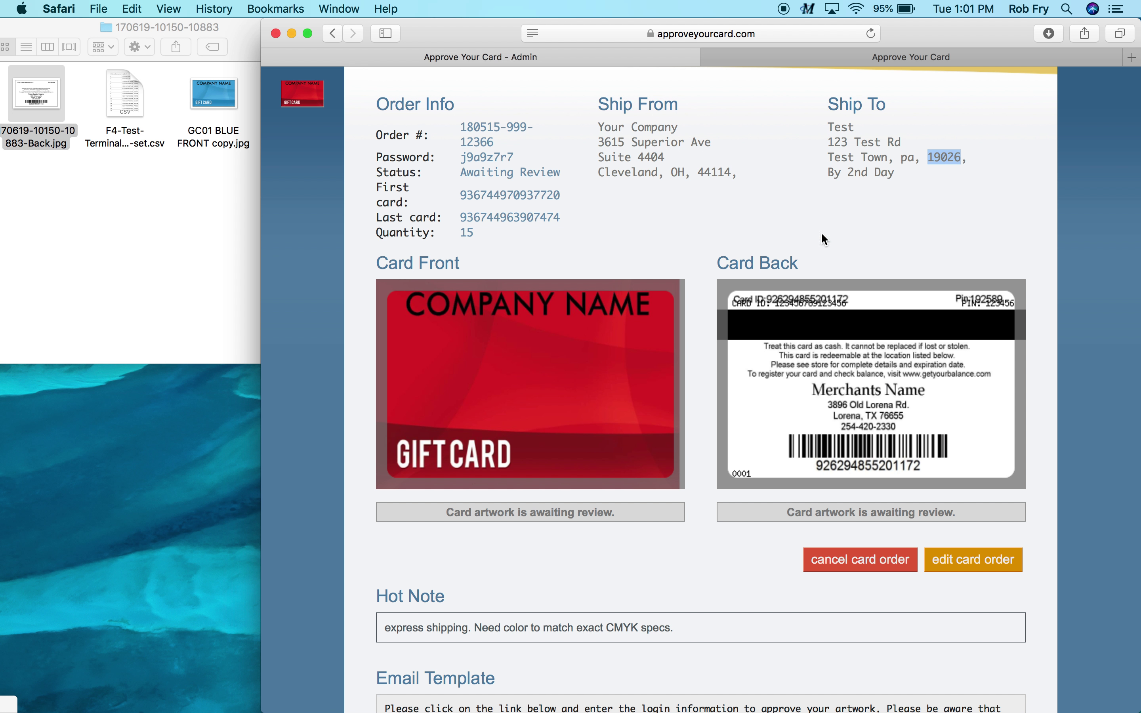
scroll(824, 240, down, 6)
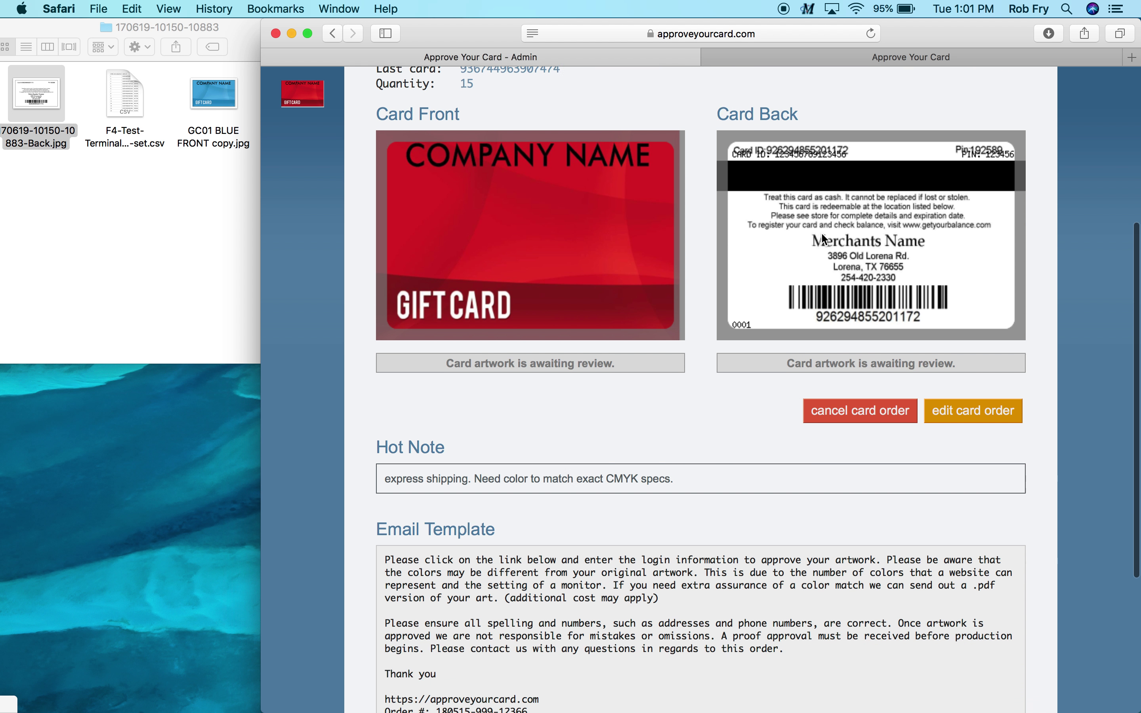
scroll(824, 238, down, 7)
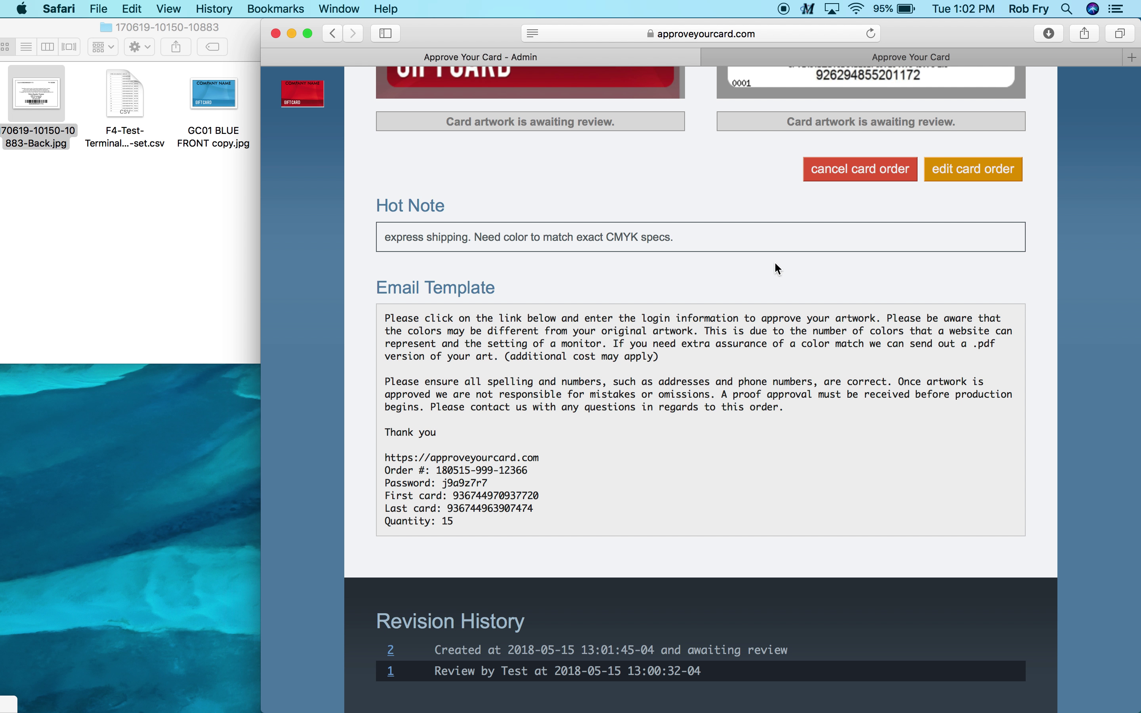
Sign out of the customer view and paste the order number from the admin email template into sign-in
click(898, 56)
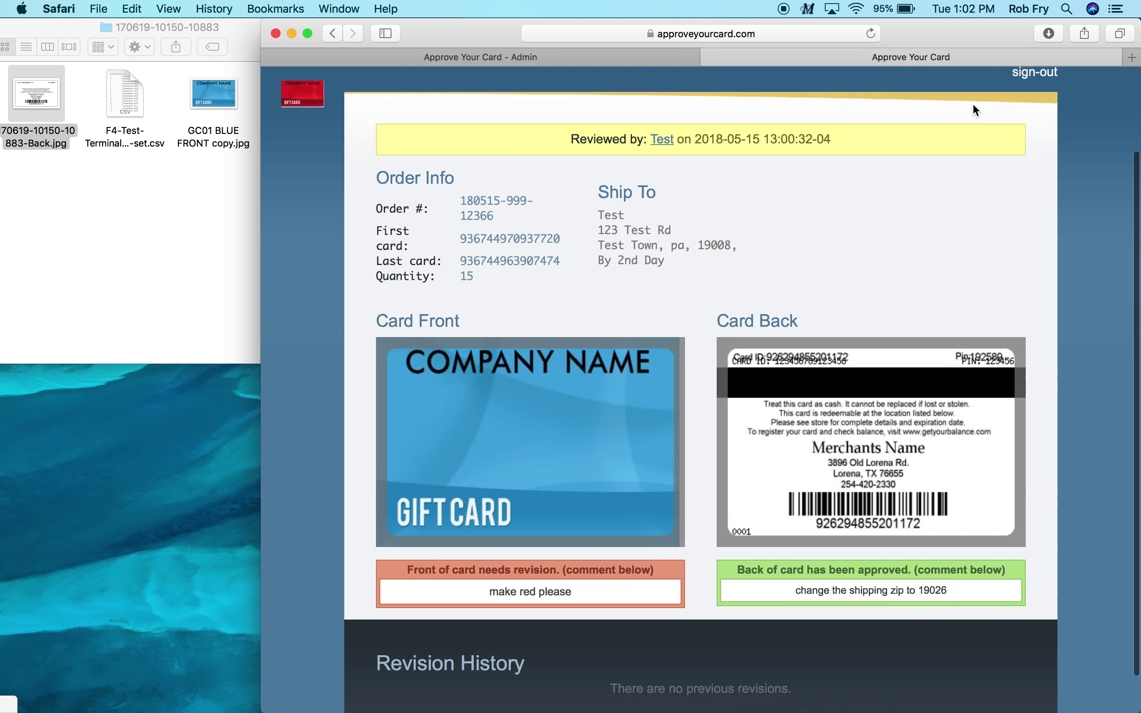
scroll(990, 118, up, 3)
click(1030, 176)
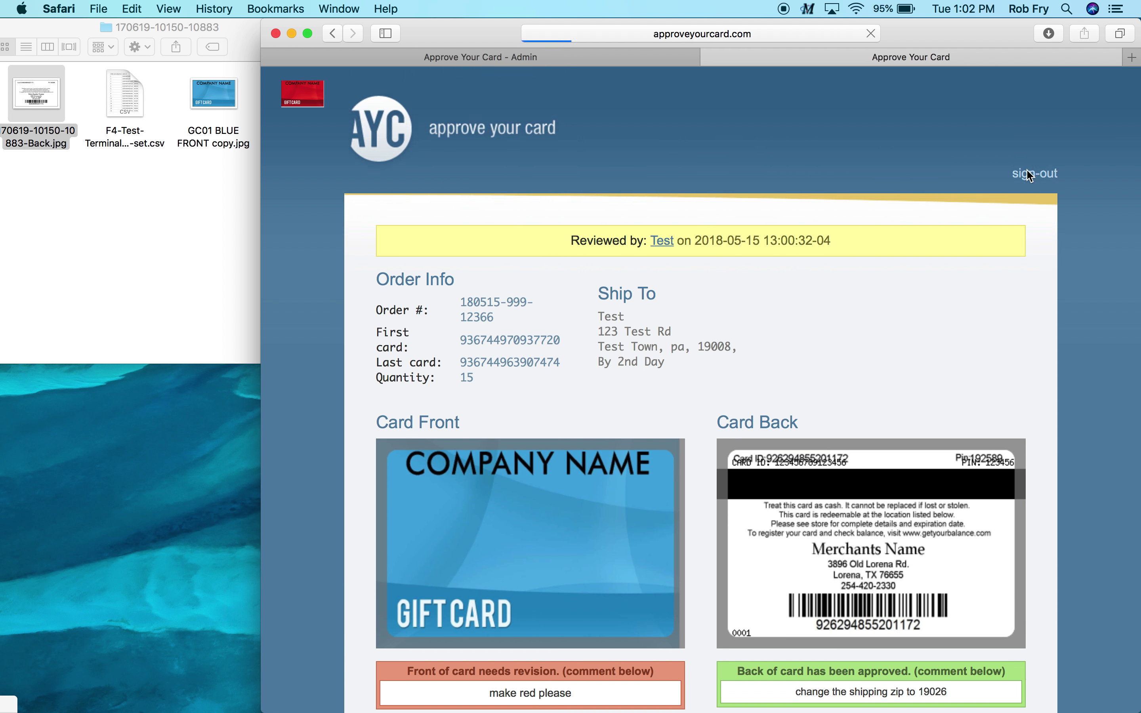
click(575, 65)
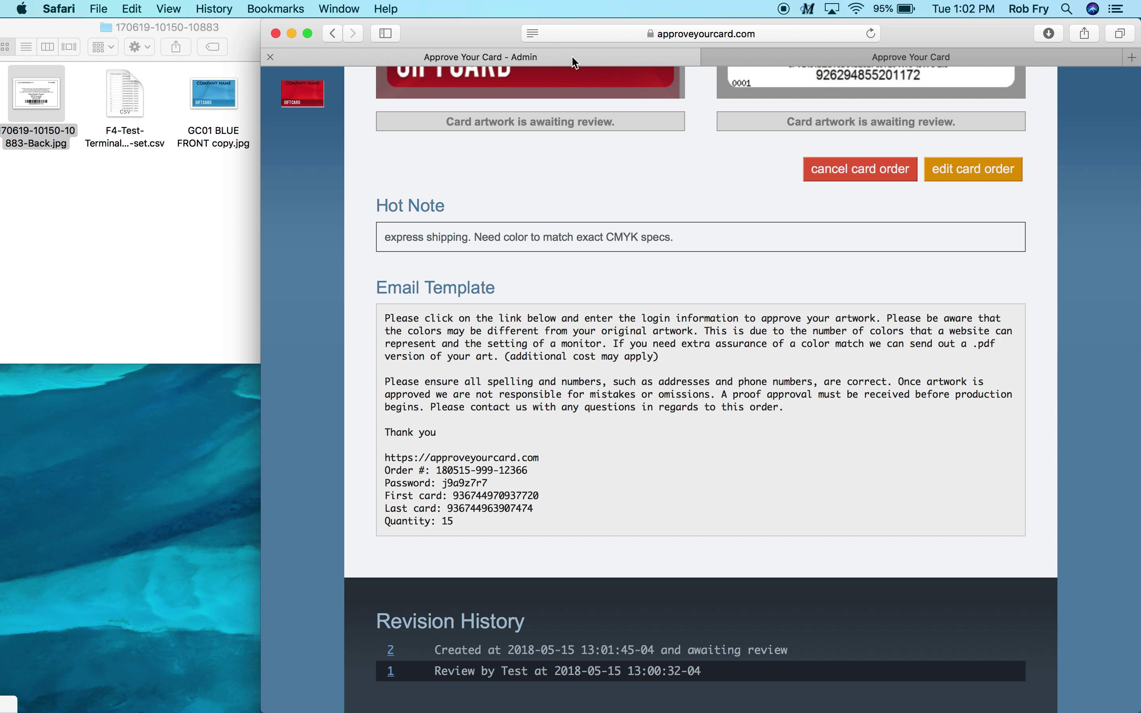
drag(439, 467, 529, 471)
key(super+c)
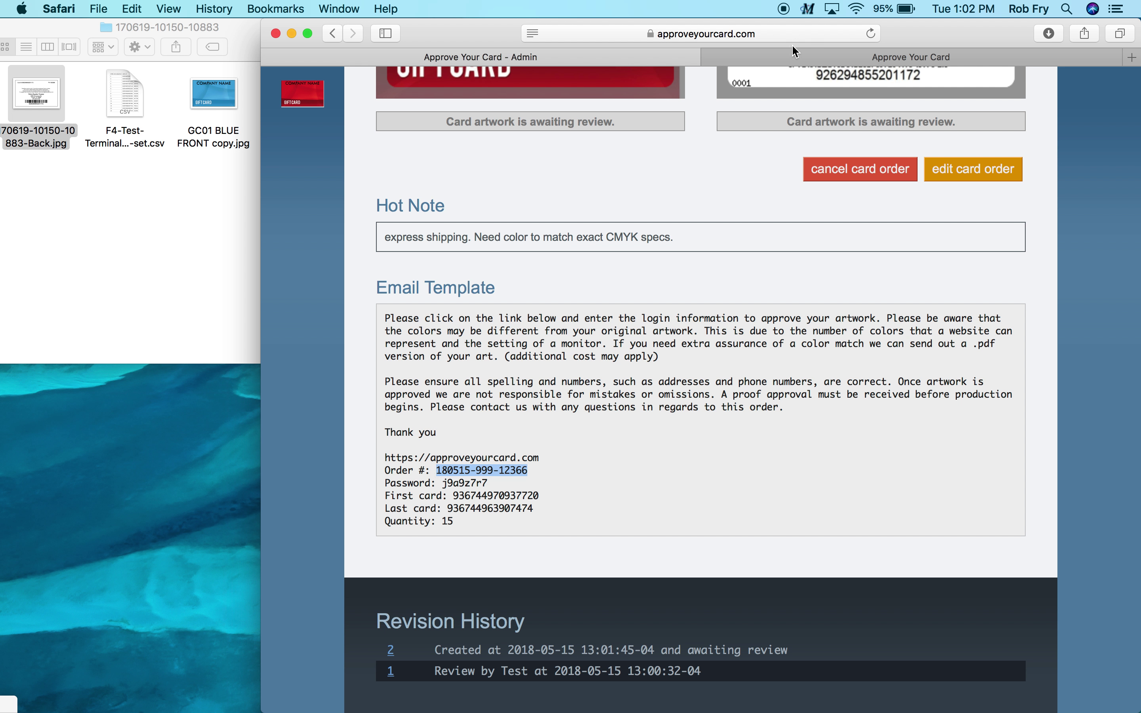
click(794, 55)
click(481, 284)
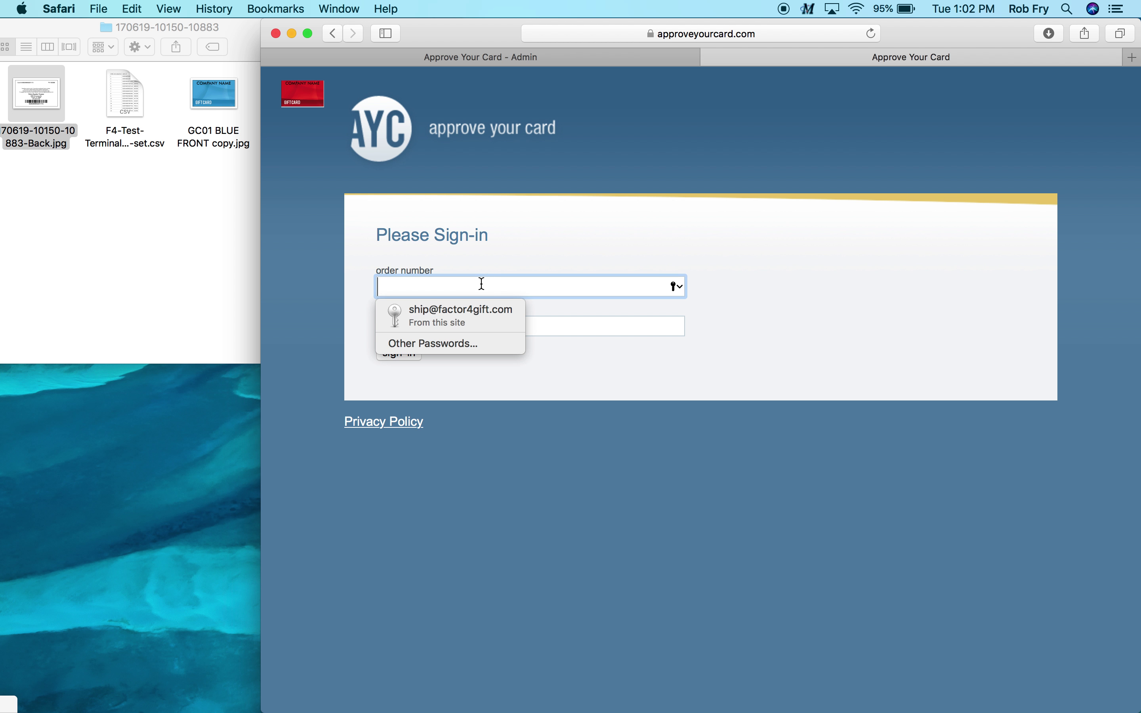
key(super+v)
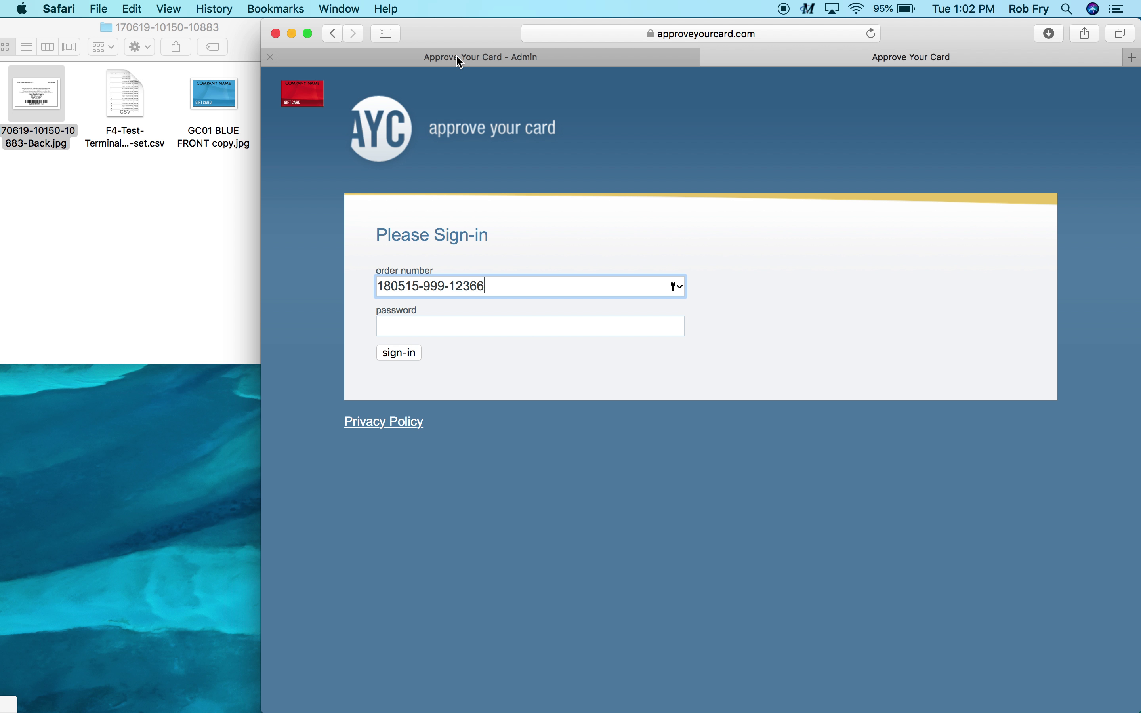
Copy the order password from the email template, paste it, sign in, and decline saving it
click(458, 55)
click(237, 282)
click(523, 329)
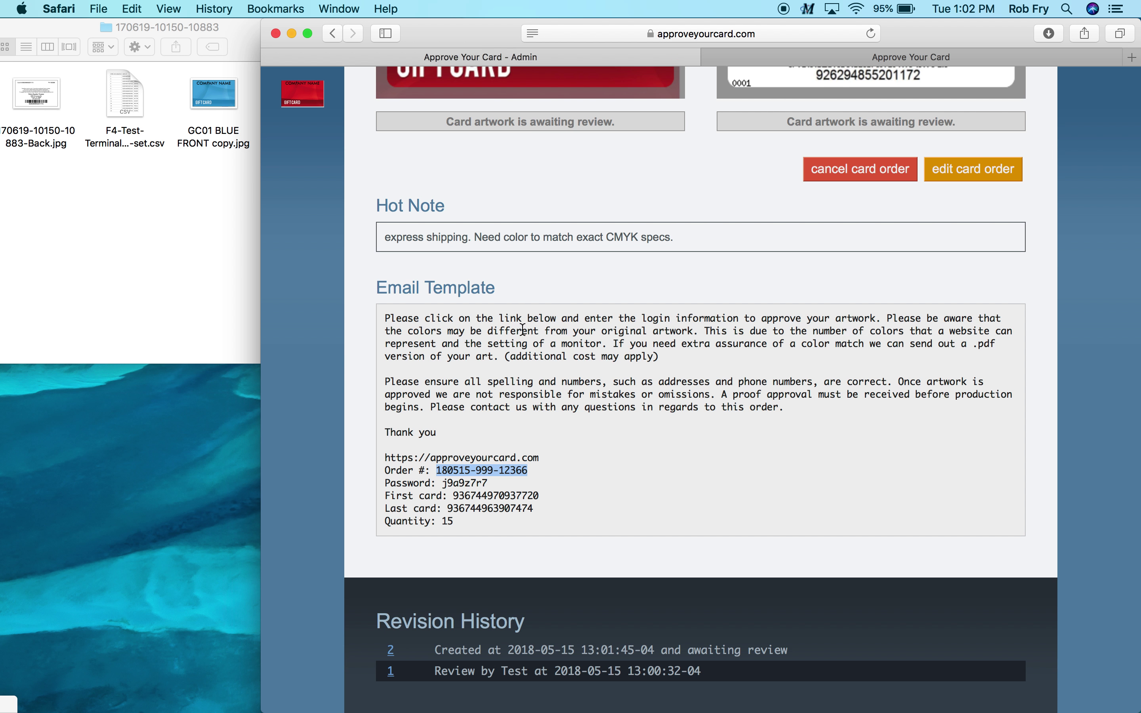
double_click(458, 482)
key(super+c)
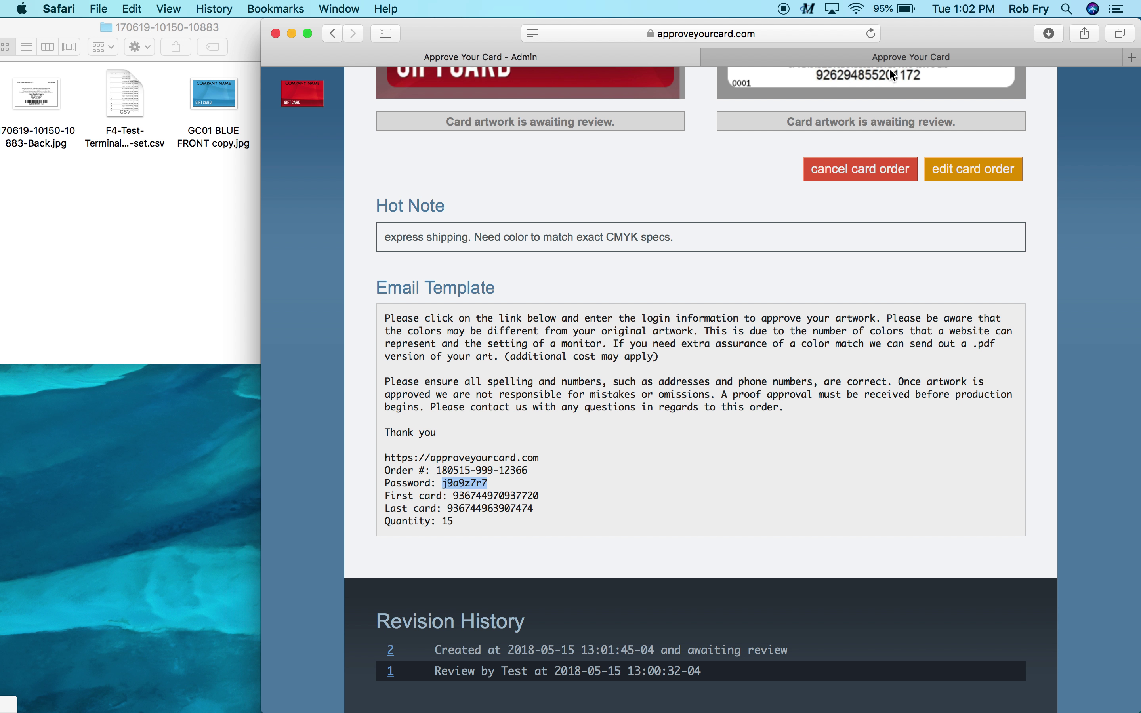
click(892, 57)
click(526, 324)
right_click(421, 328)
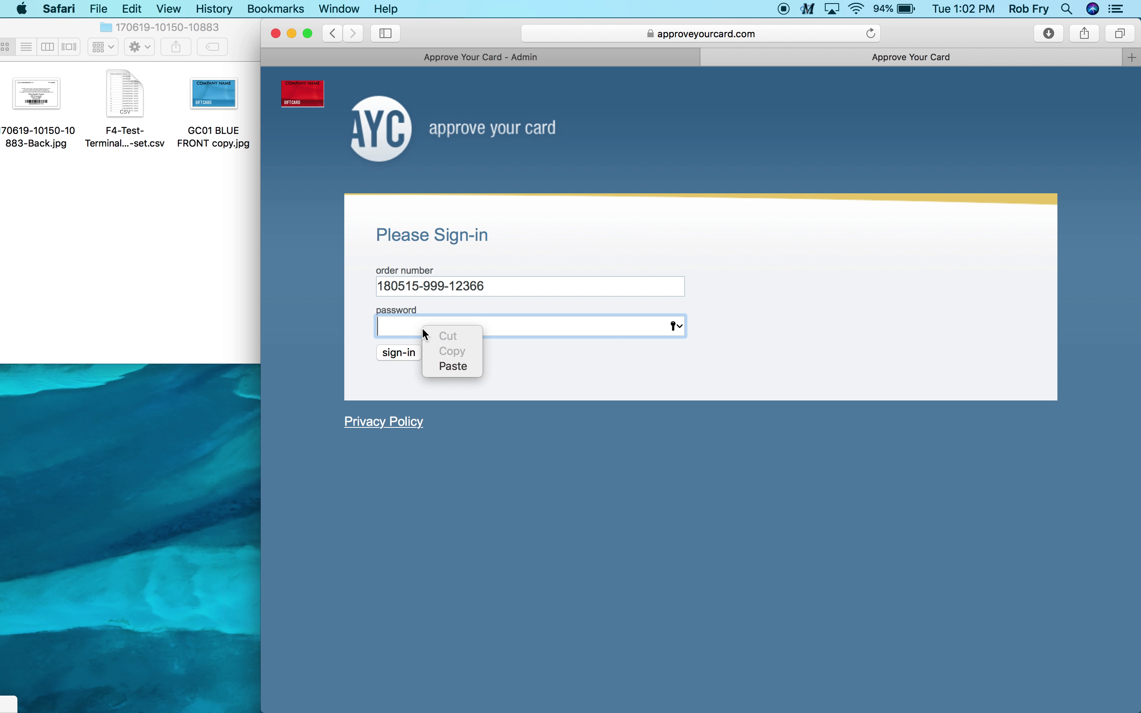
click(451, 366)
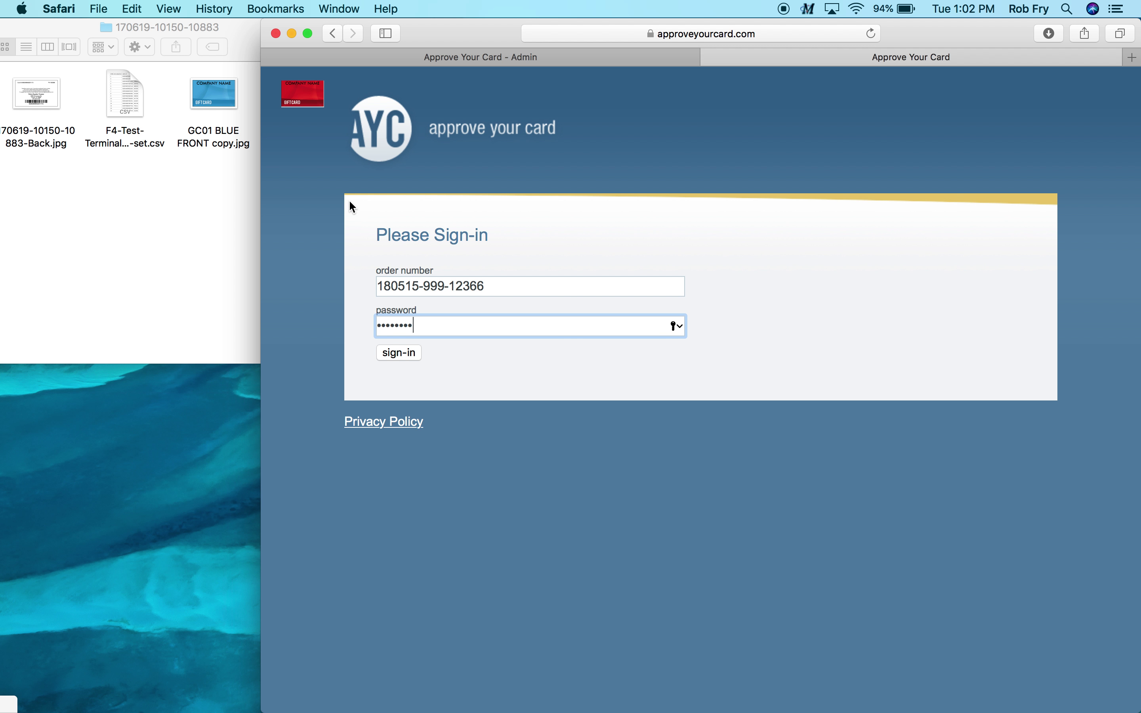
click(403, 361)
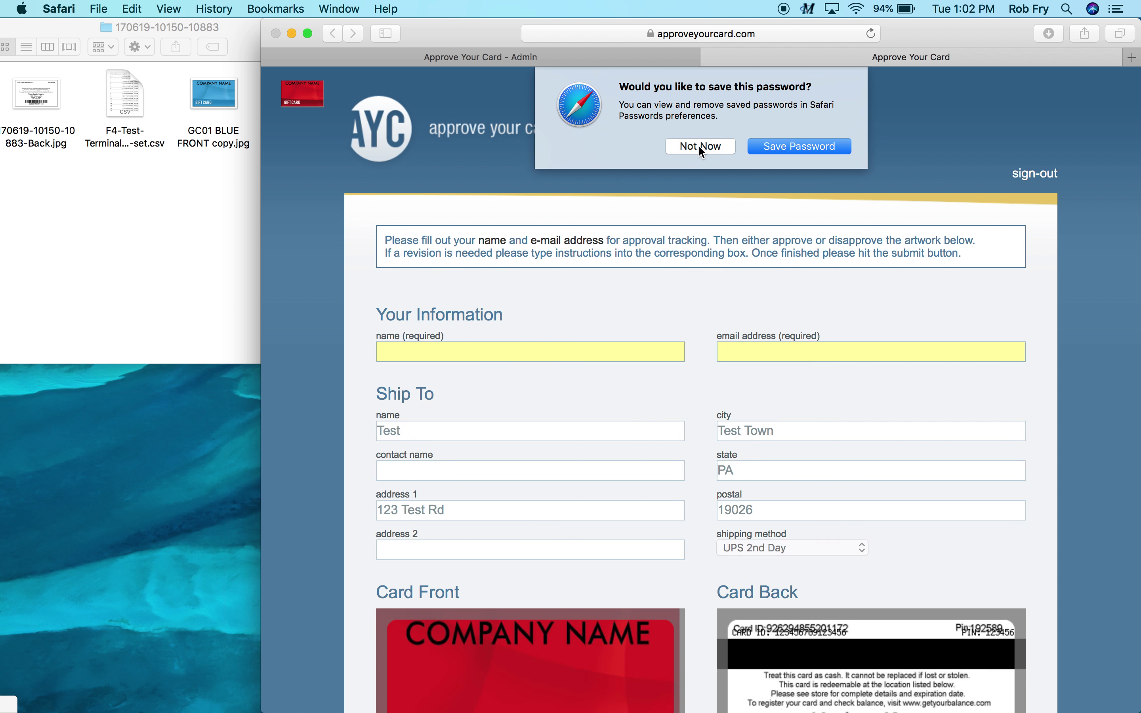
click(701, 147)
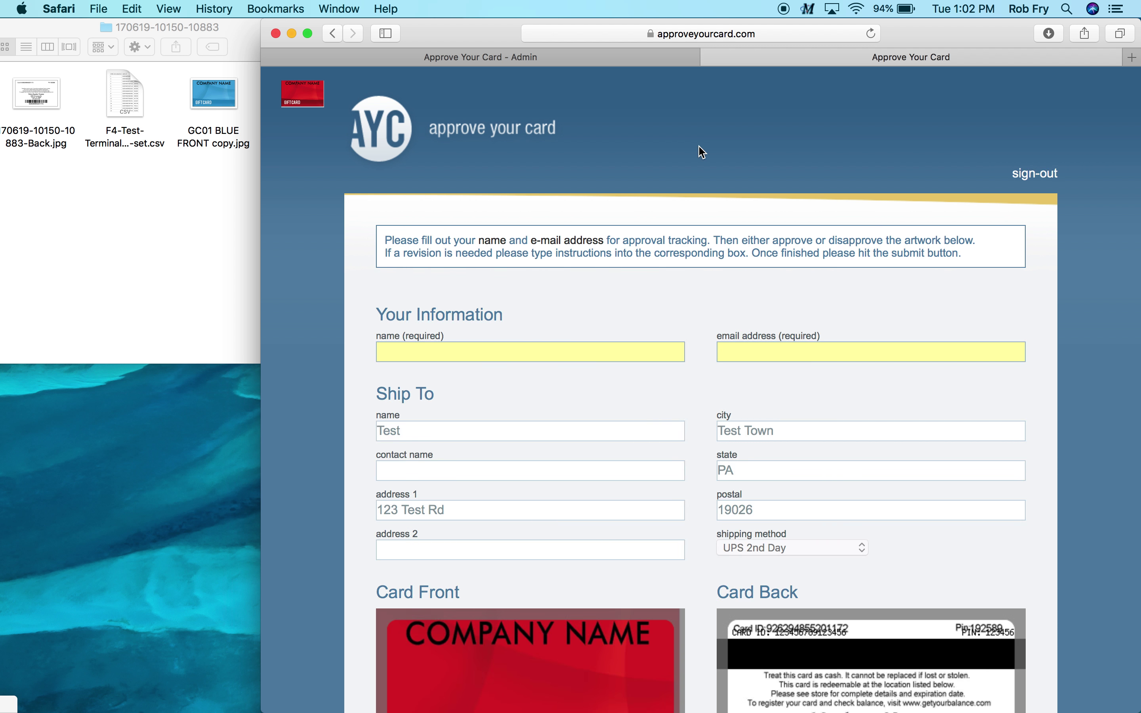
Fill in the required reviewer name and e-mail address
scroll(637, 300, down, 5)
click(570, 241)
text(tes)
key(Tab)
text(test@gmail.com)
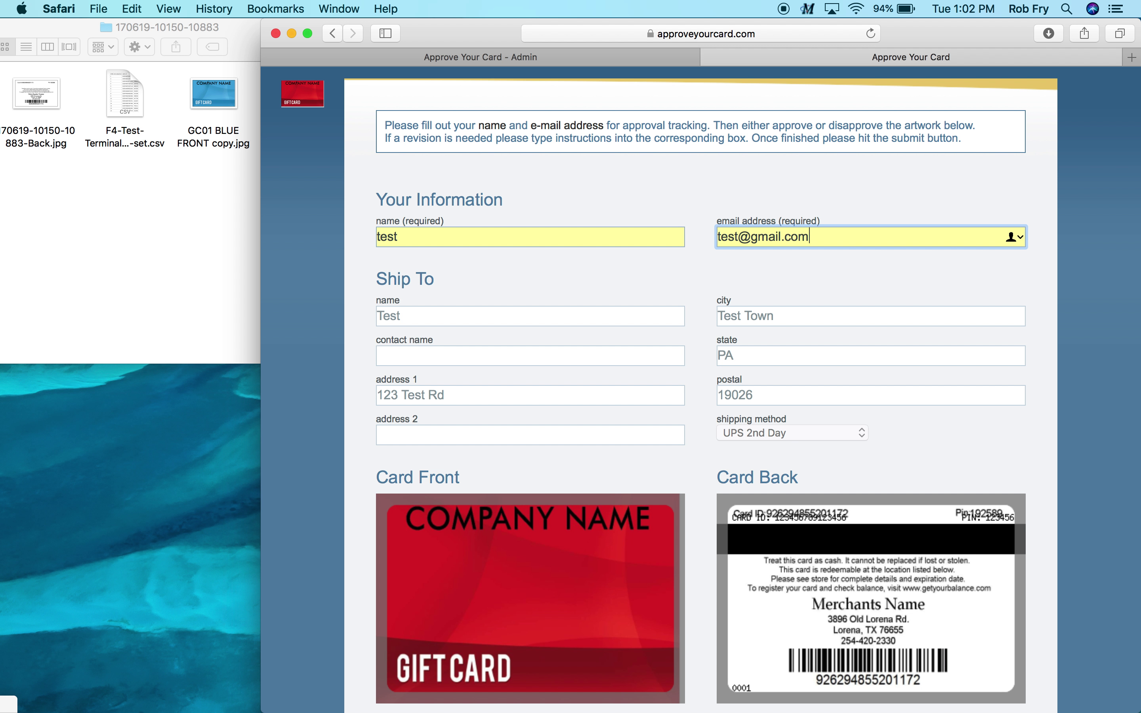
Mark both the red card front and the card back Approved, then submit the review
scroll(742, 392, down, 3)
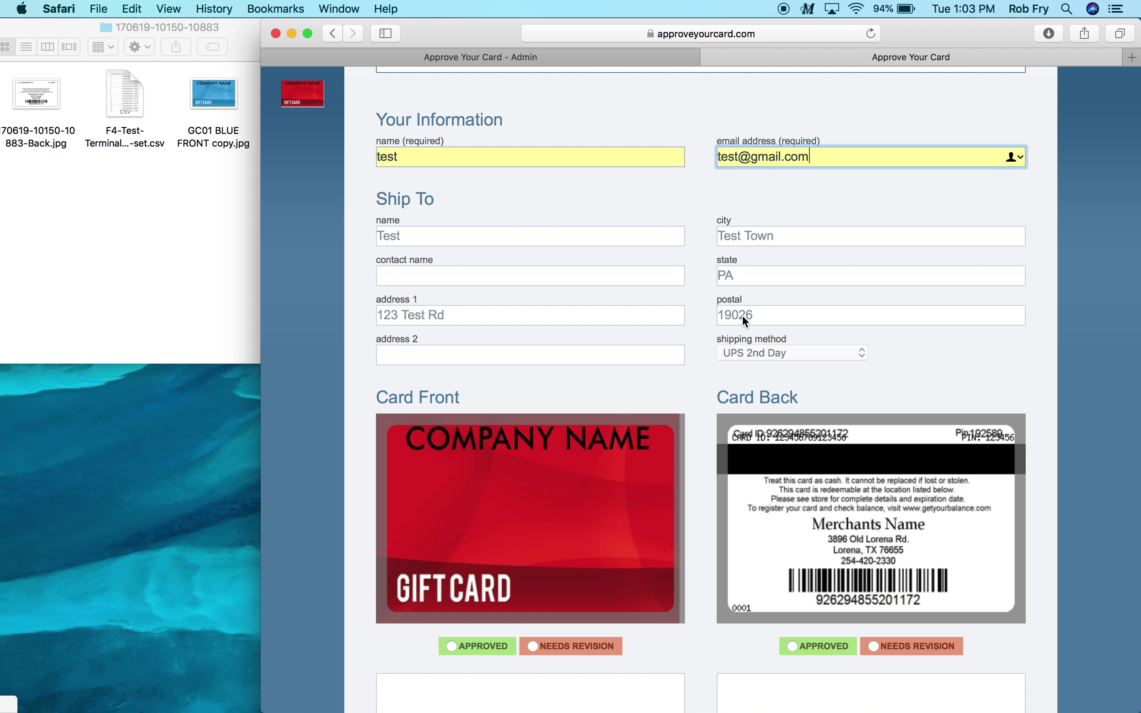
scroll(744, 317, down, 2)
scroll(743, 317, down, 3)
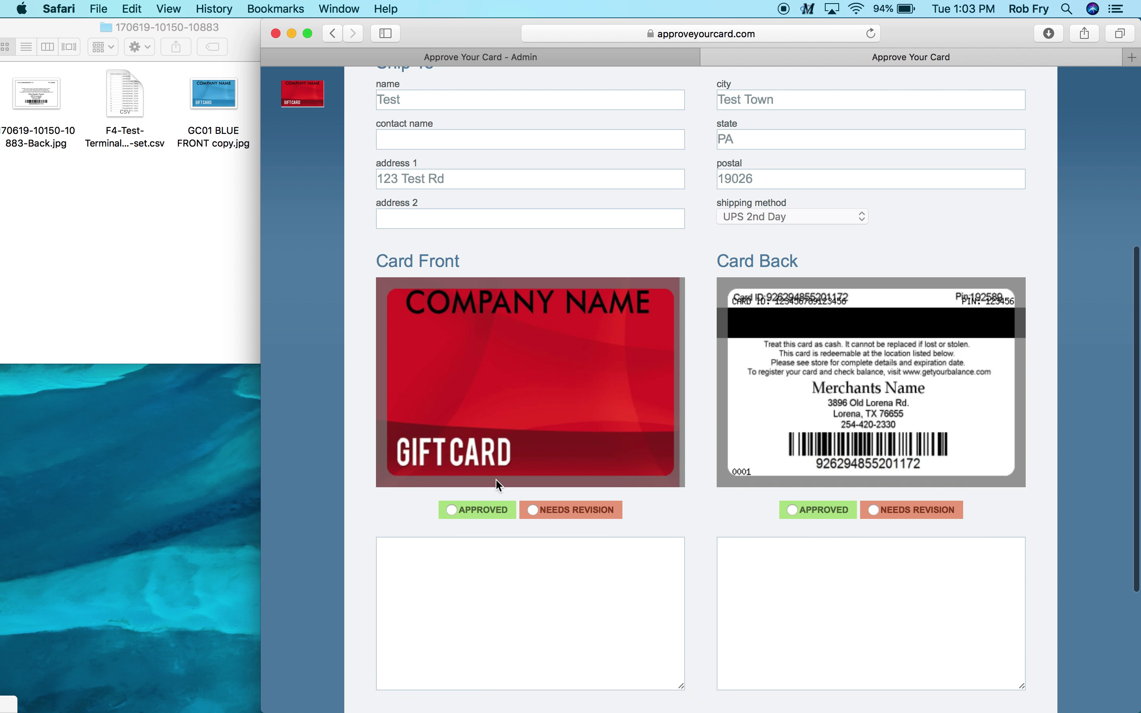
click(451, 509)
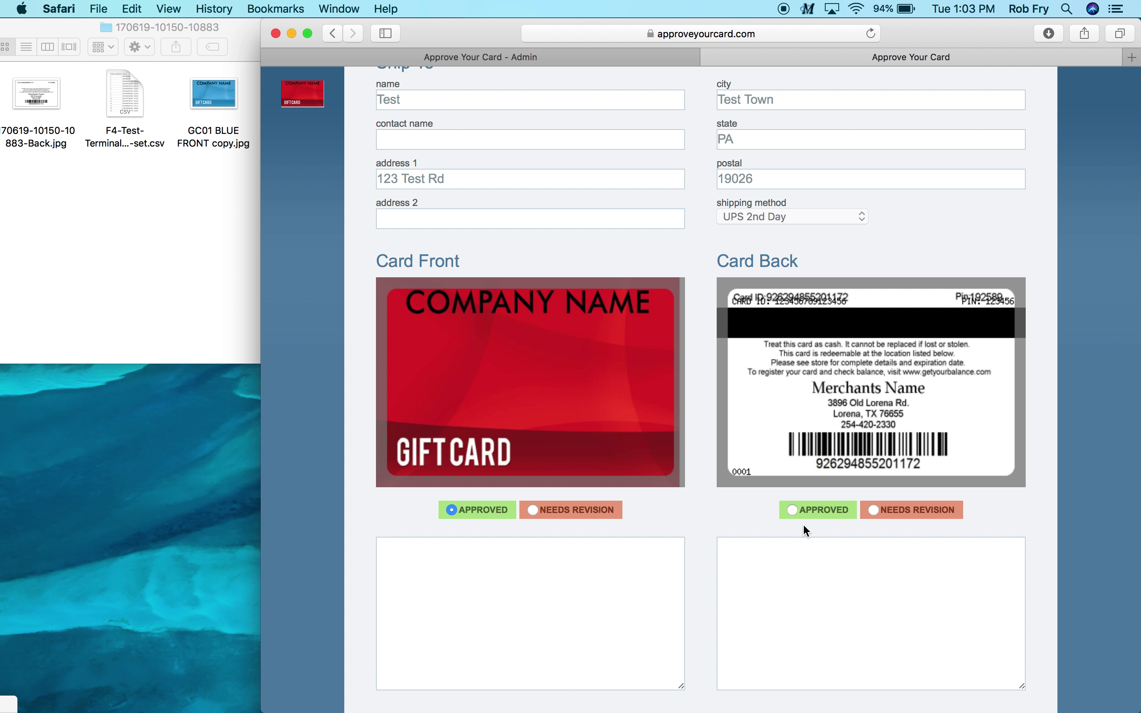
click(794, 512)
scroll(794, 512, down, 7)
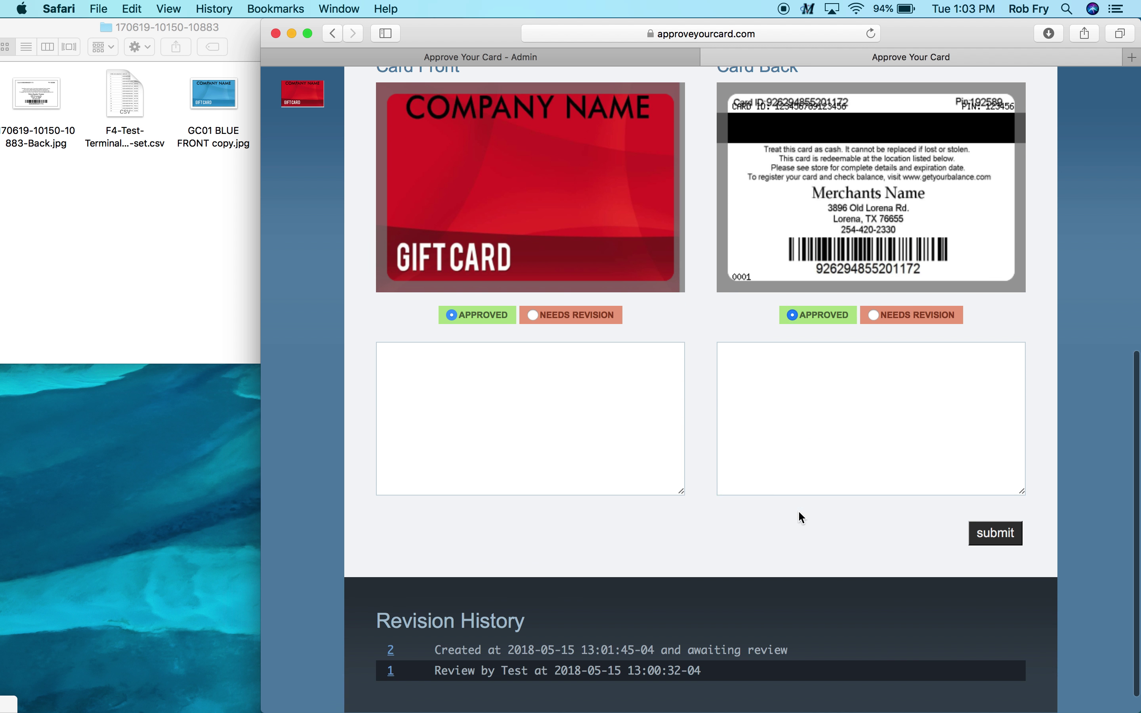
click(989, 532)
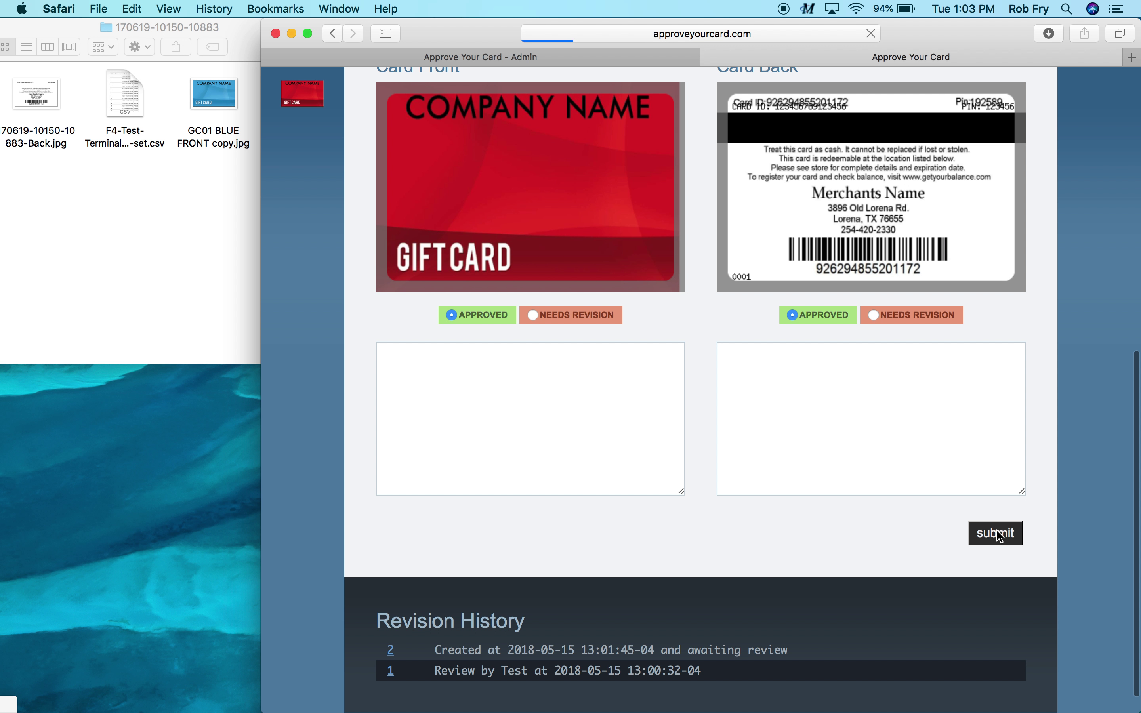
scroll(829, 516, down, 3)
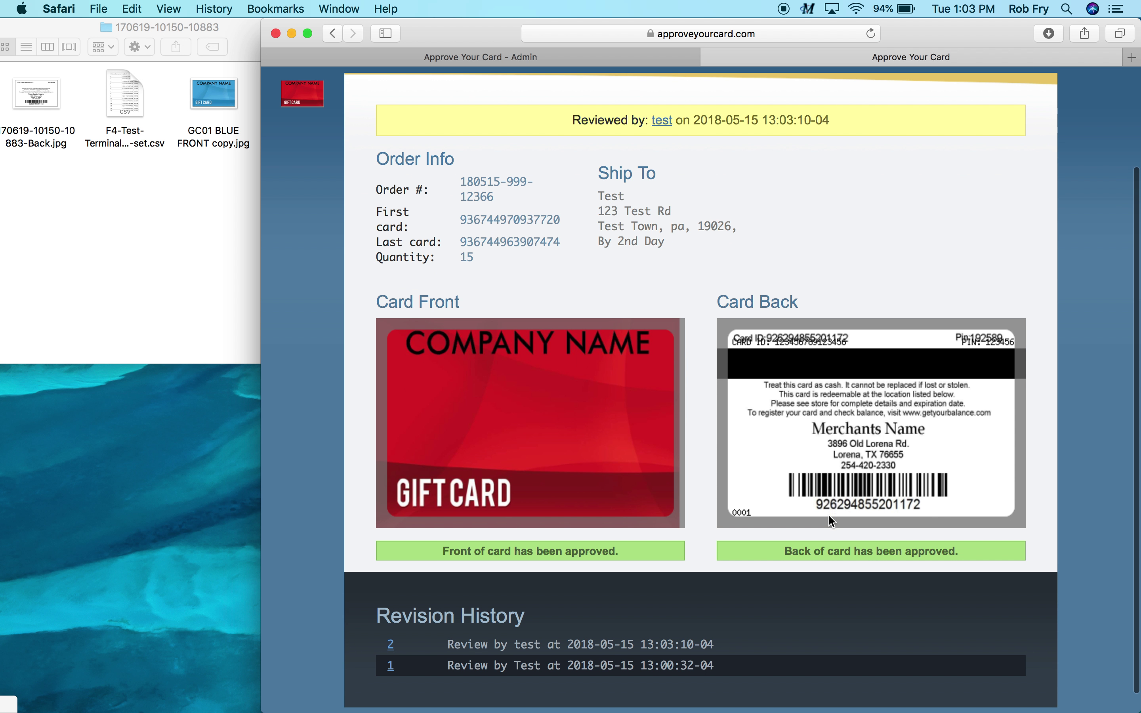
From the admin orders overview, open the Test order and check its Artwork Approved status
scroll(721, 543, down, 1)
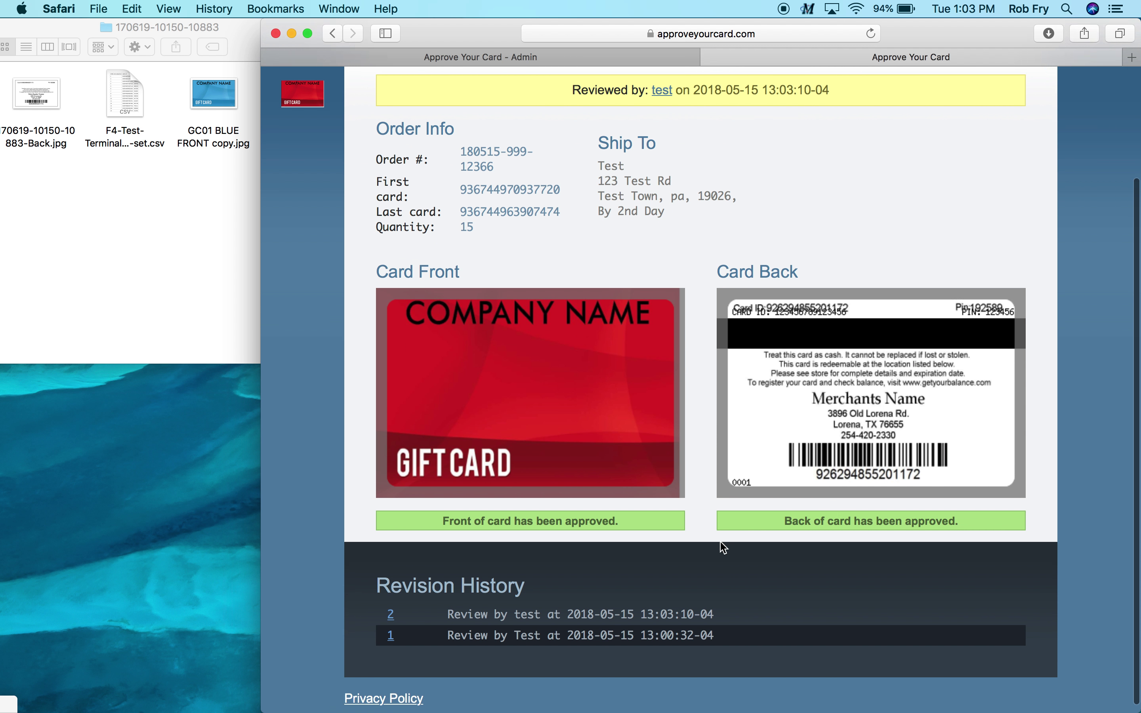
scroll(721, 542, up, 3)
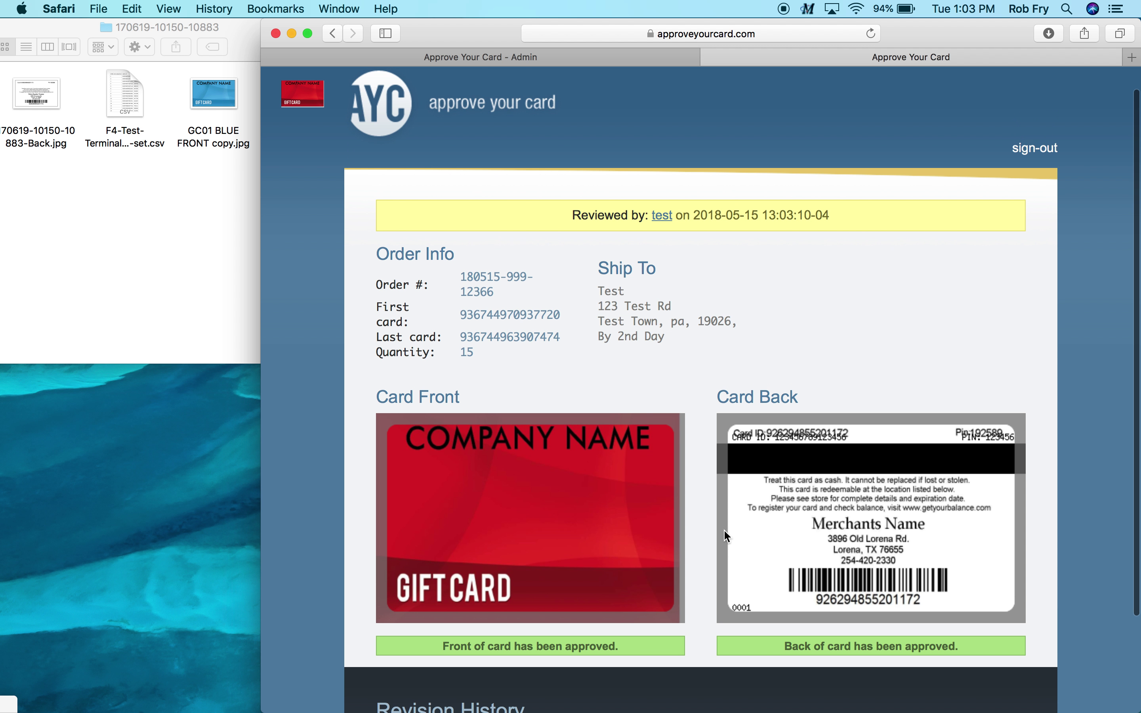
click(609, 59)
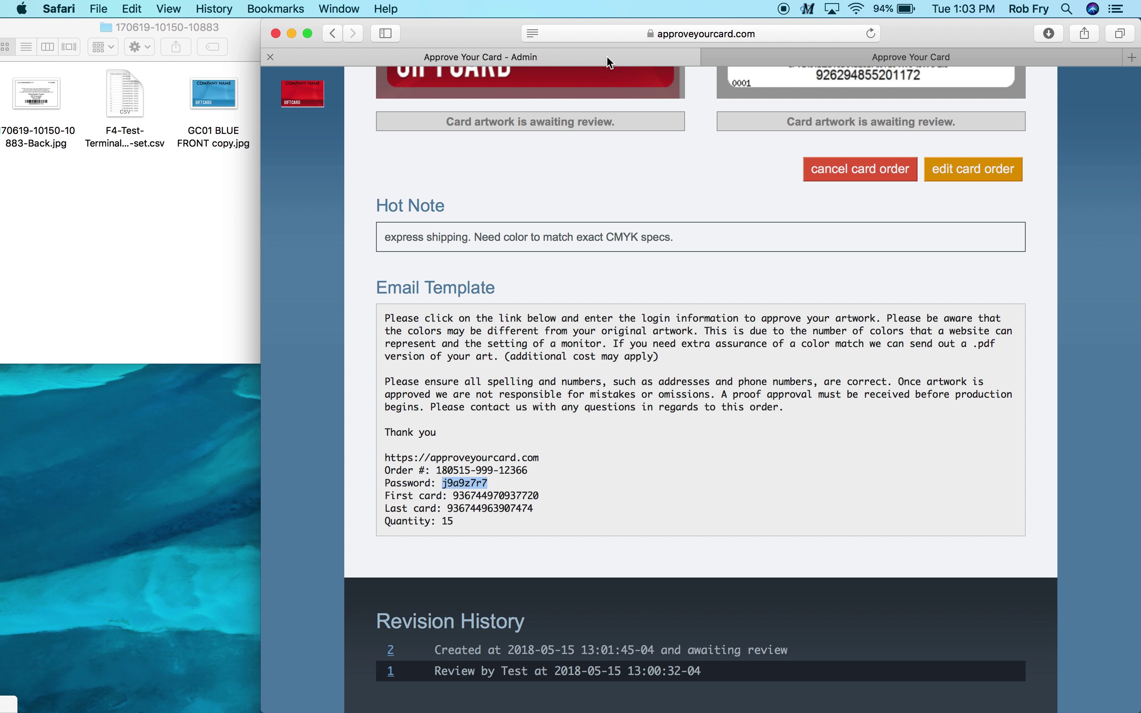
scroll(702, 188, up, 2)
scroll(700, 187, up, 8)
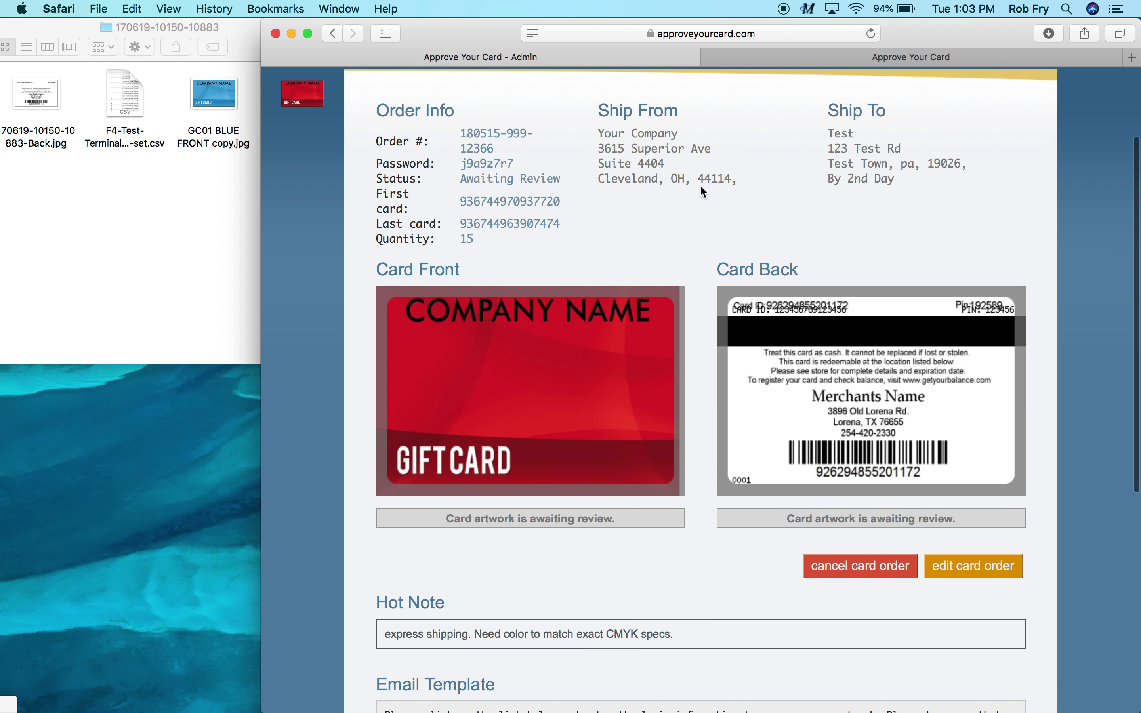
click(928, 154)
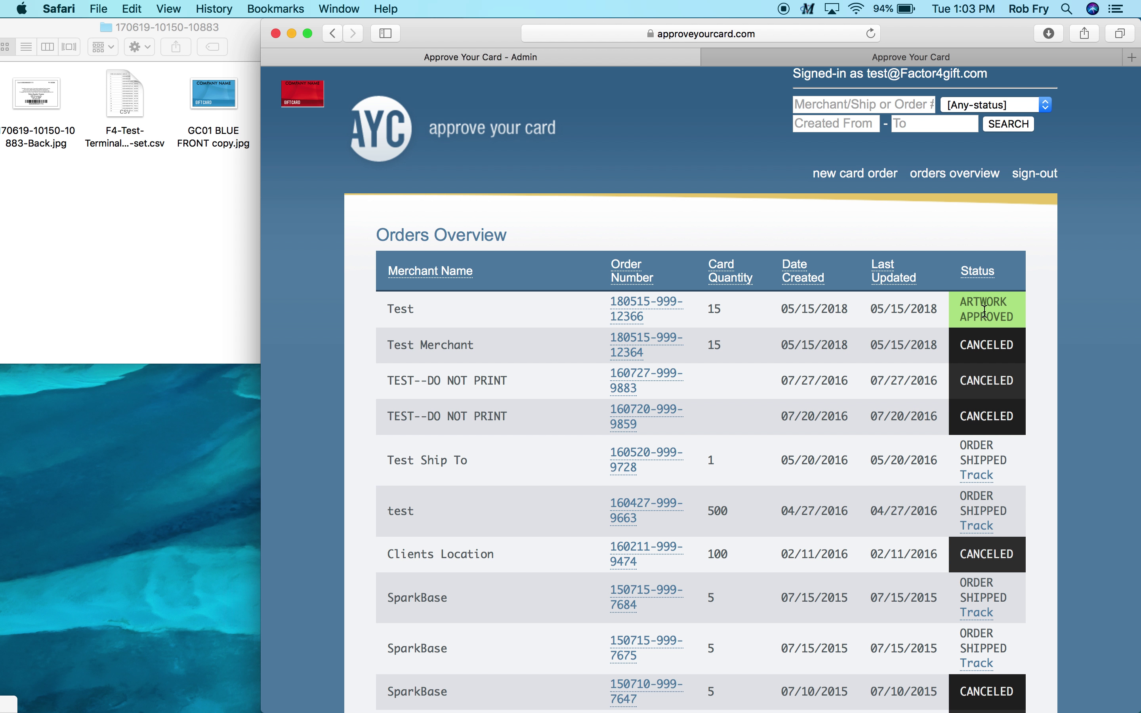
click(637, 312)
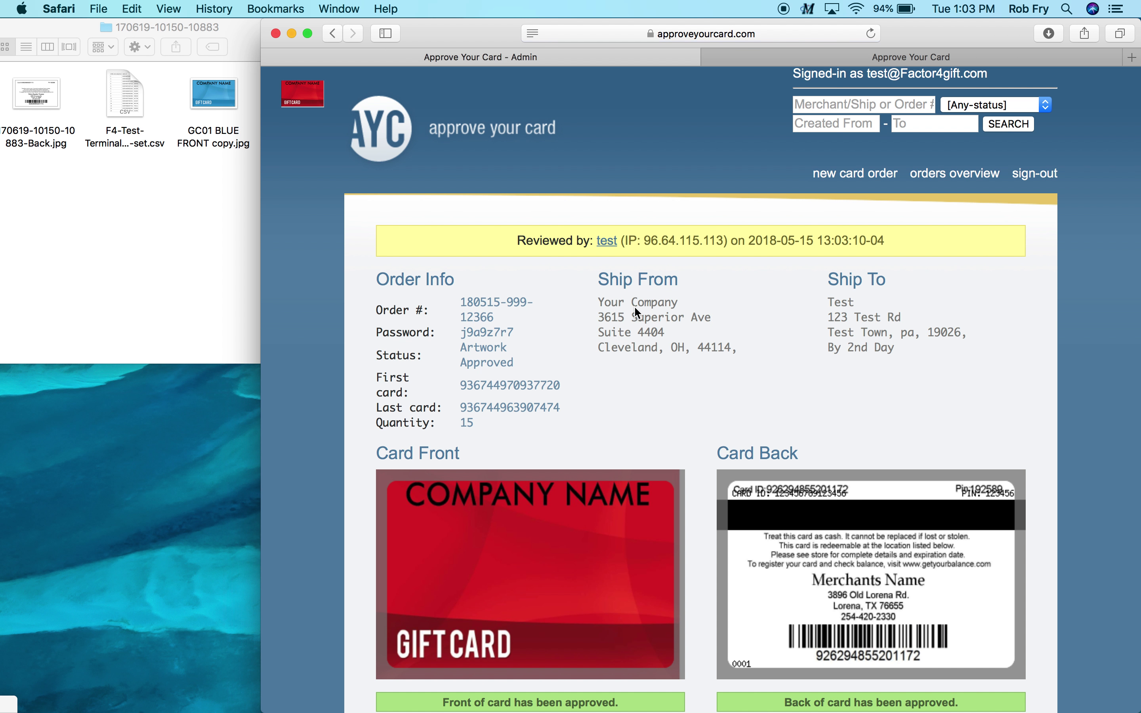
scroll(635, 308, down, 5)
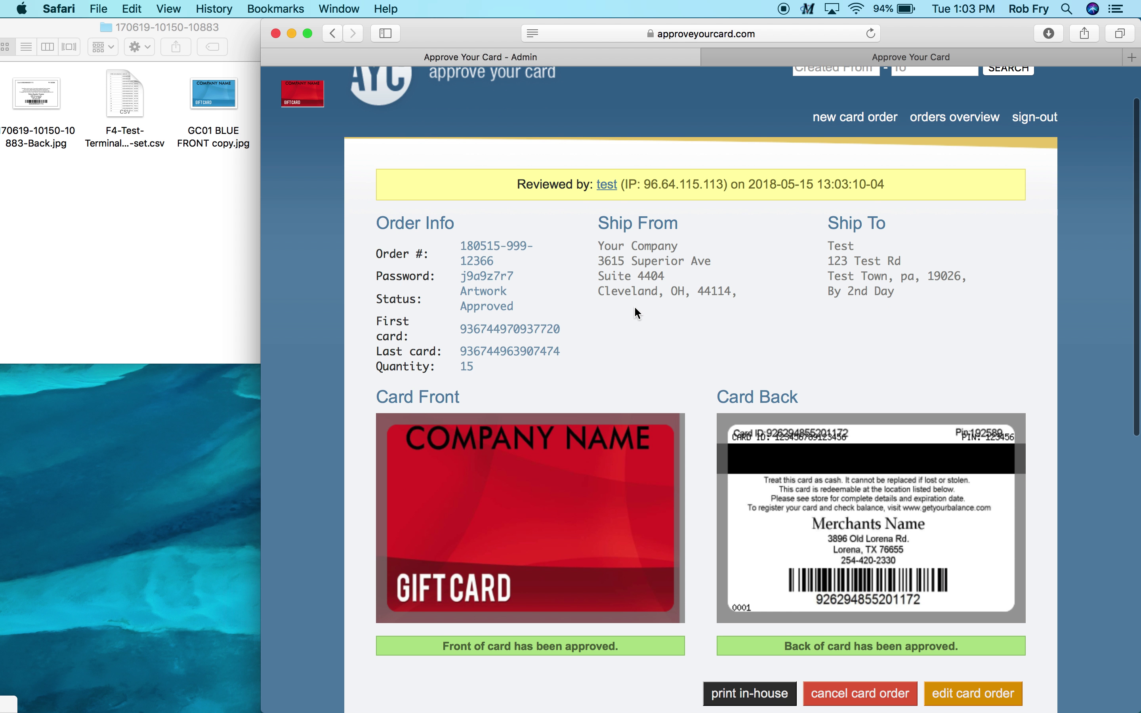
scroll(637, 313, down, 5)
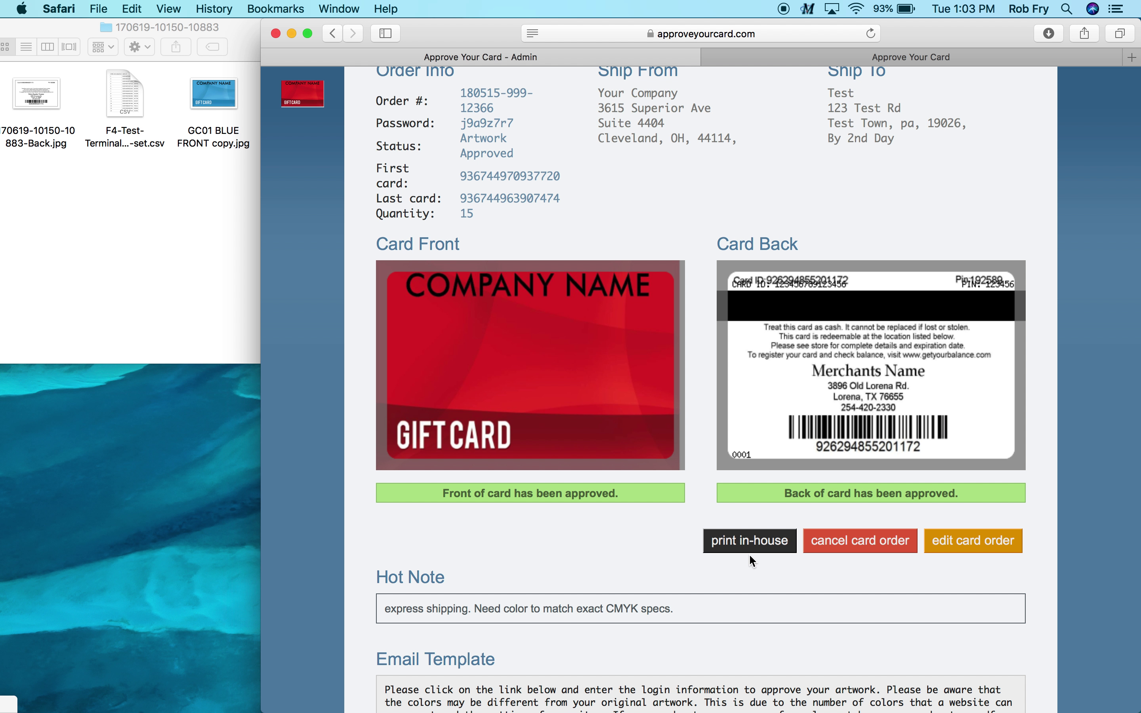
scroll(755, 566, down, 2)
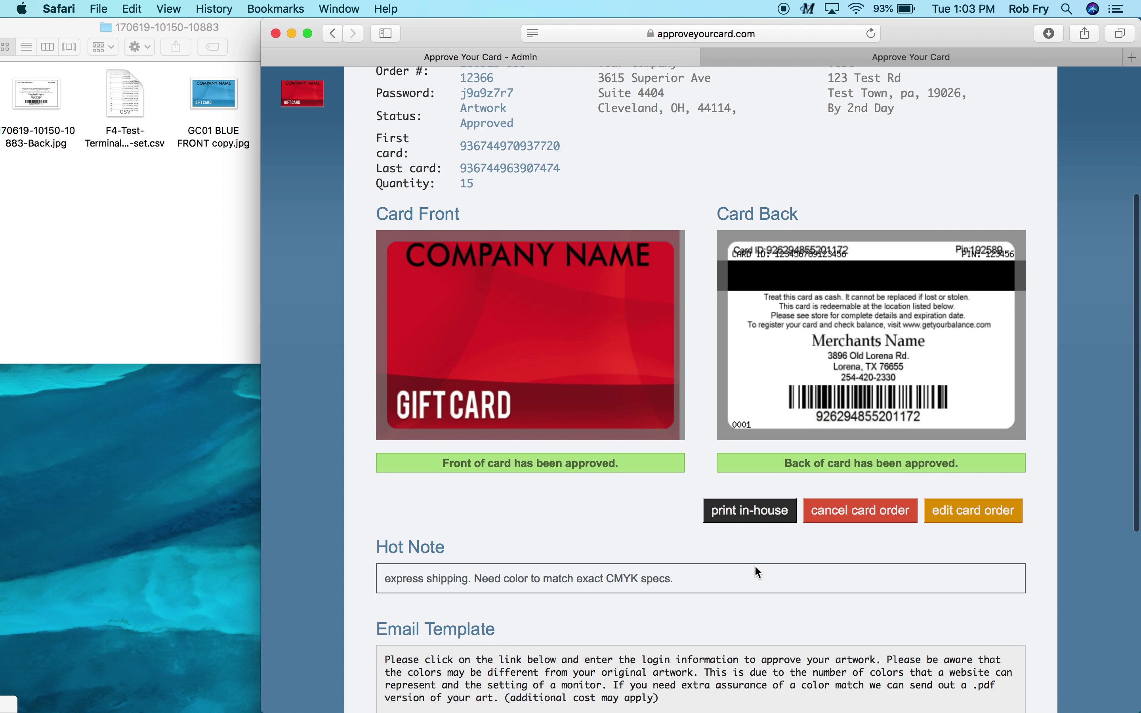
scroll(756, 567, up, 2)
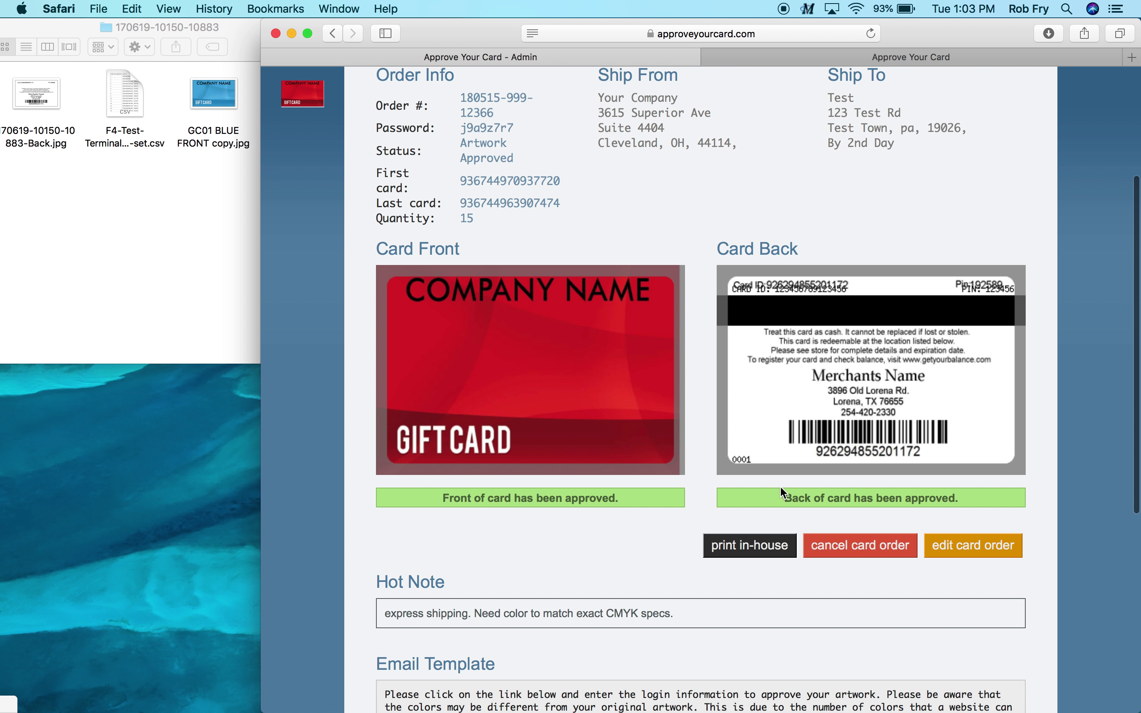
scroll(774, 500, down, 2)
scroll(759, 538, down, 2)
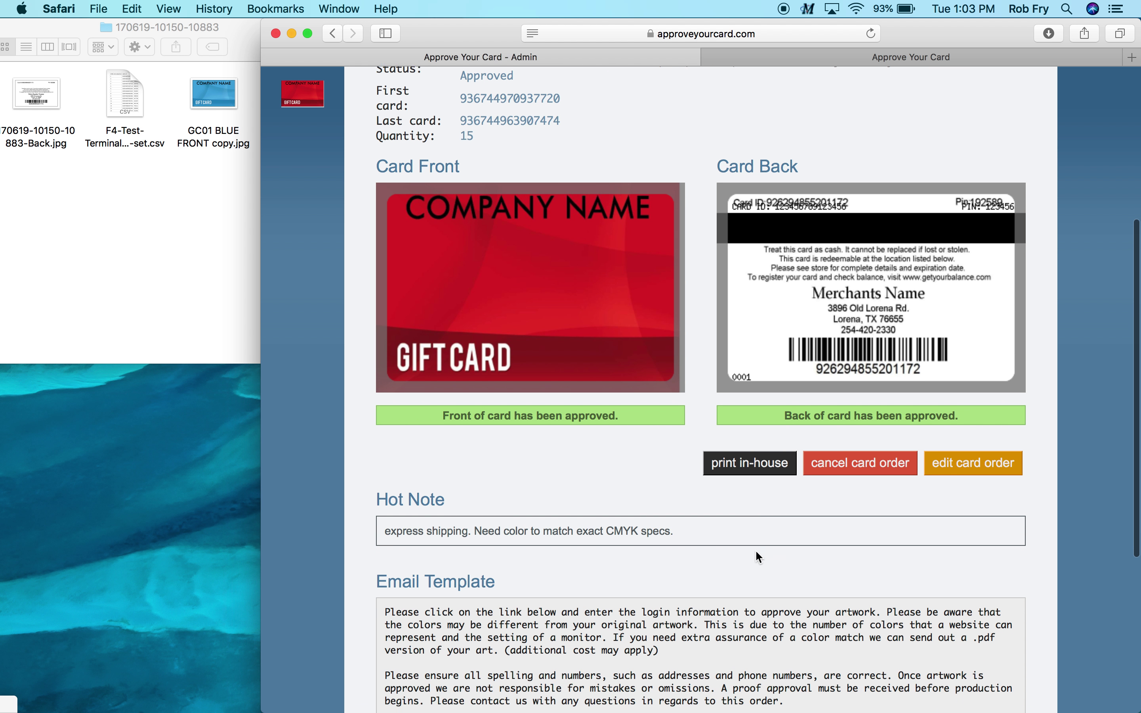
Send the approved Test order to in-house printing
click(760, 466)
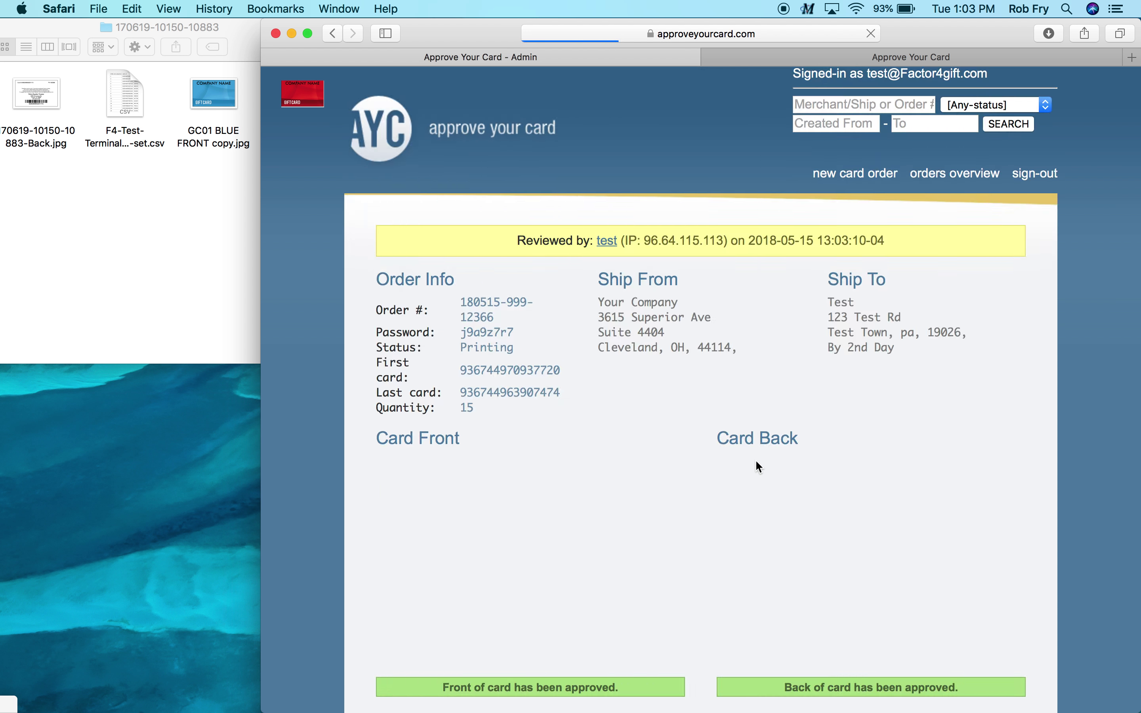
scroll(755, 459, down, 3)
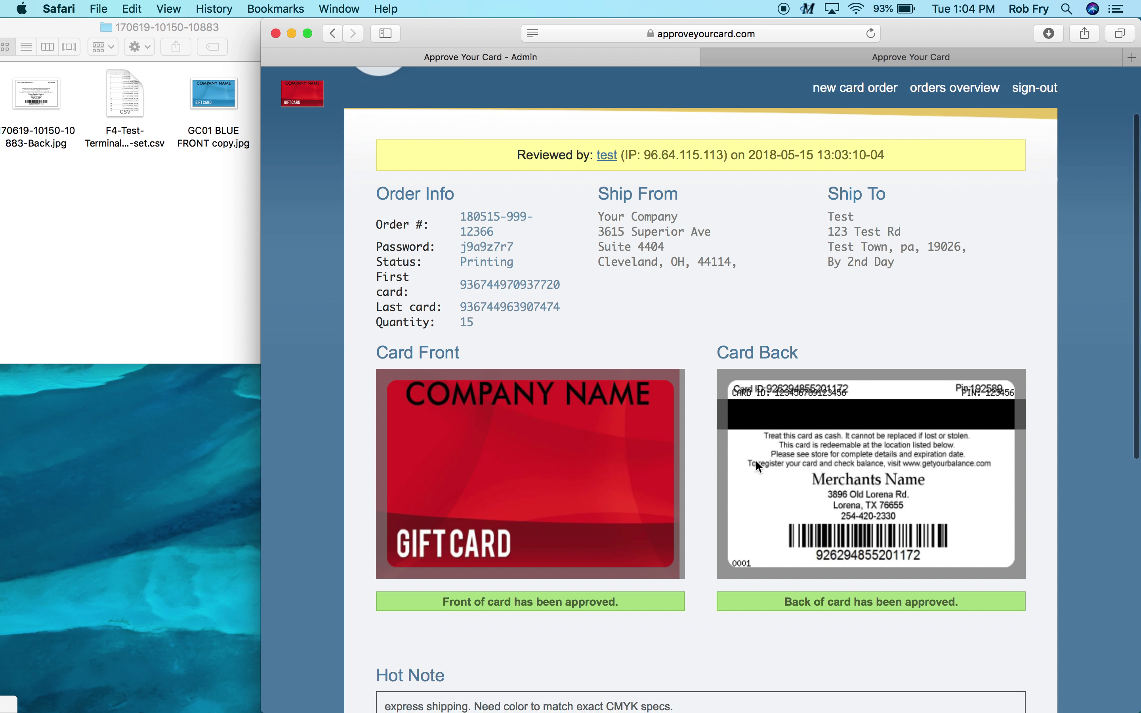
scroll(757, 462, down, 5)
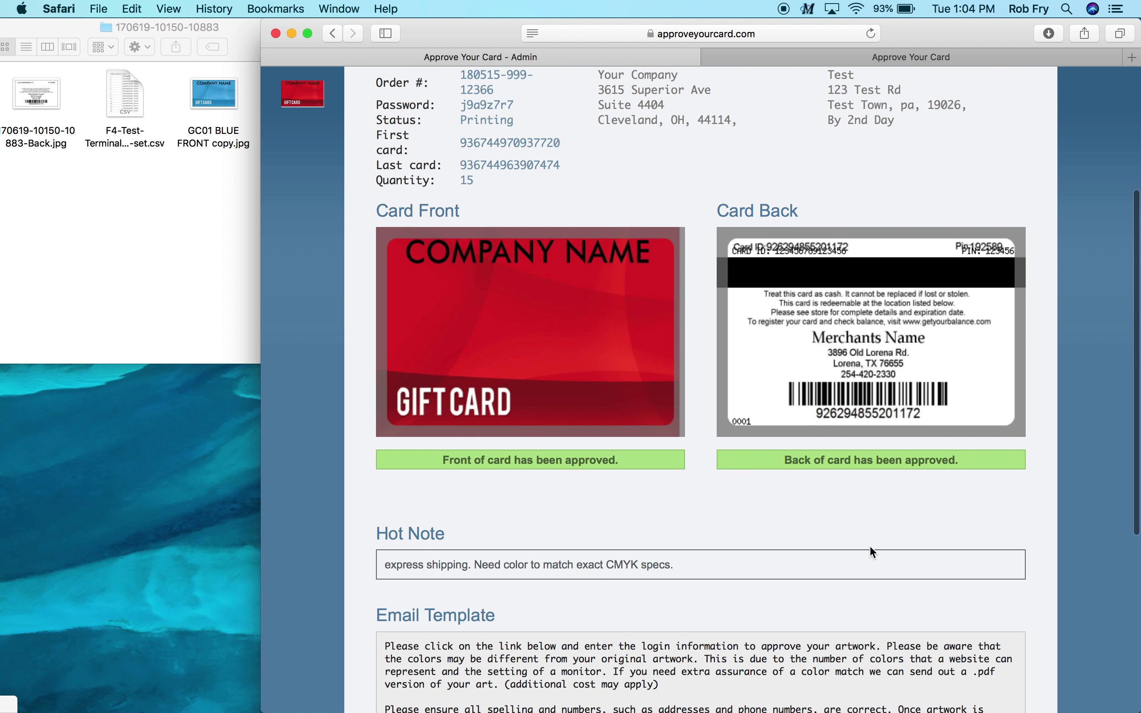
scroll(869, 545, down, 5)
scroll(869, 545, down, 6)
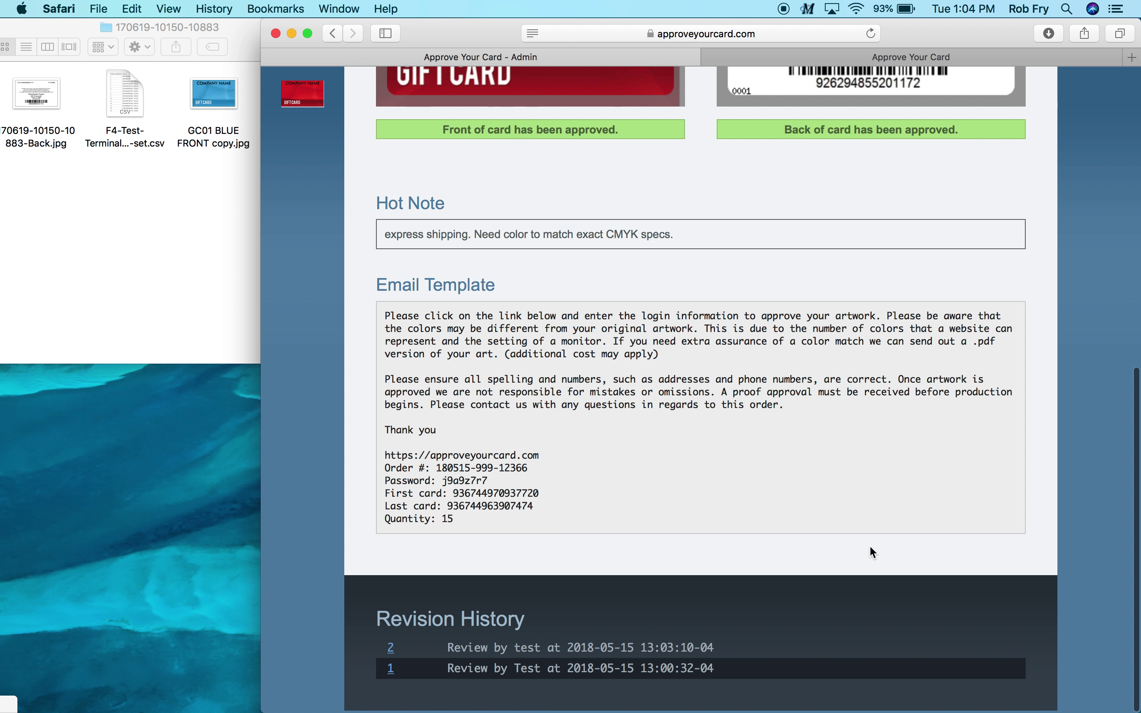
scroll(869, 545, up, 15)
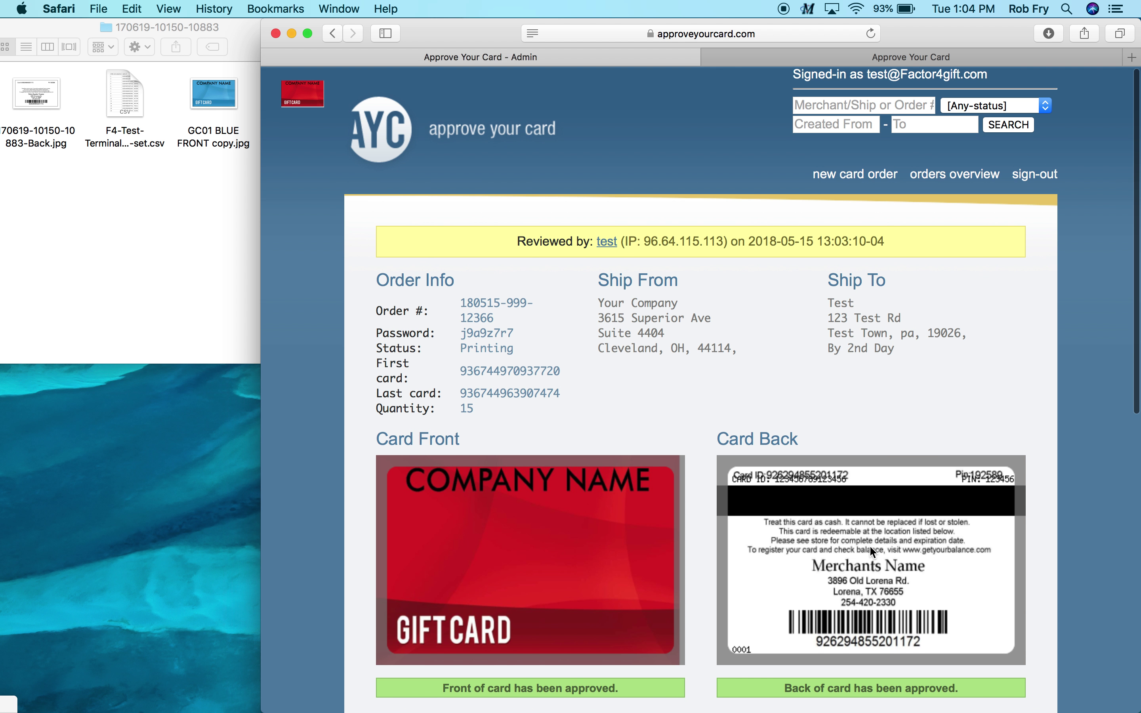
Confirm in the orders overview that the Test order's status is PRINTING
click(957, 185)
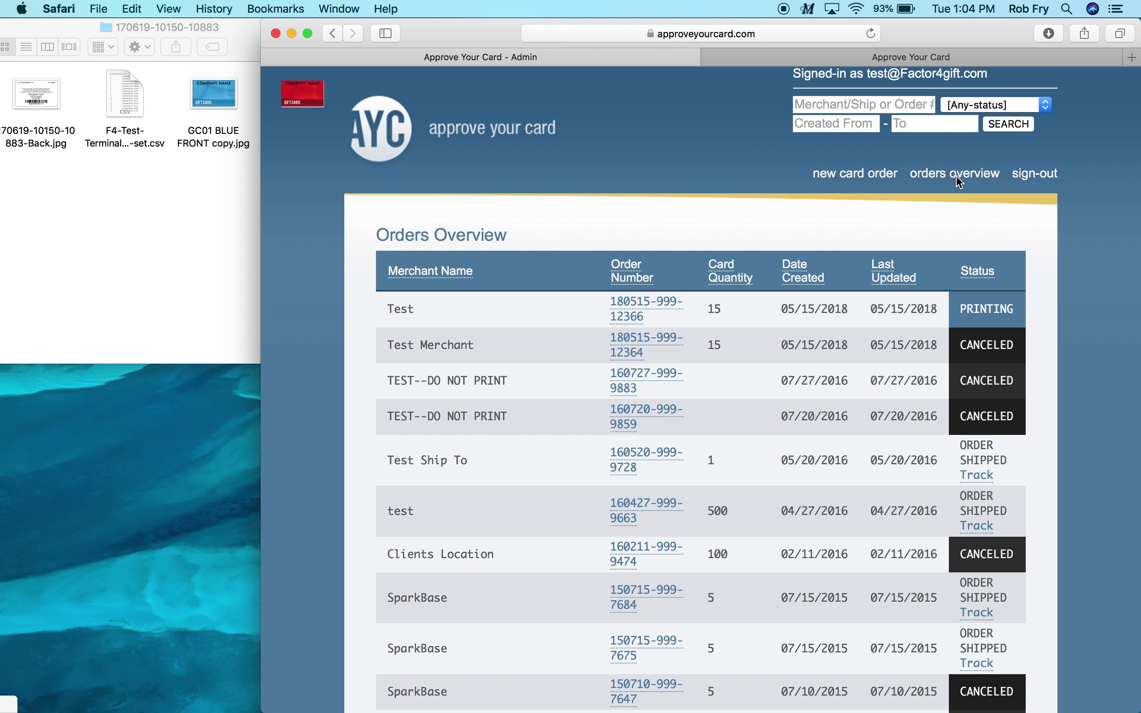
click(964, 307)
drag(964, 307, 1011, 309)
click(1013, 311)
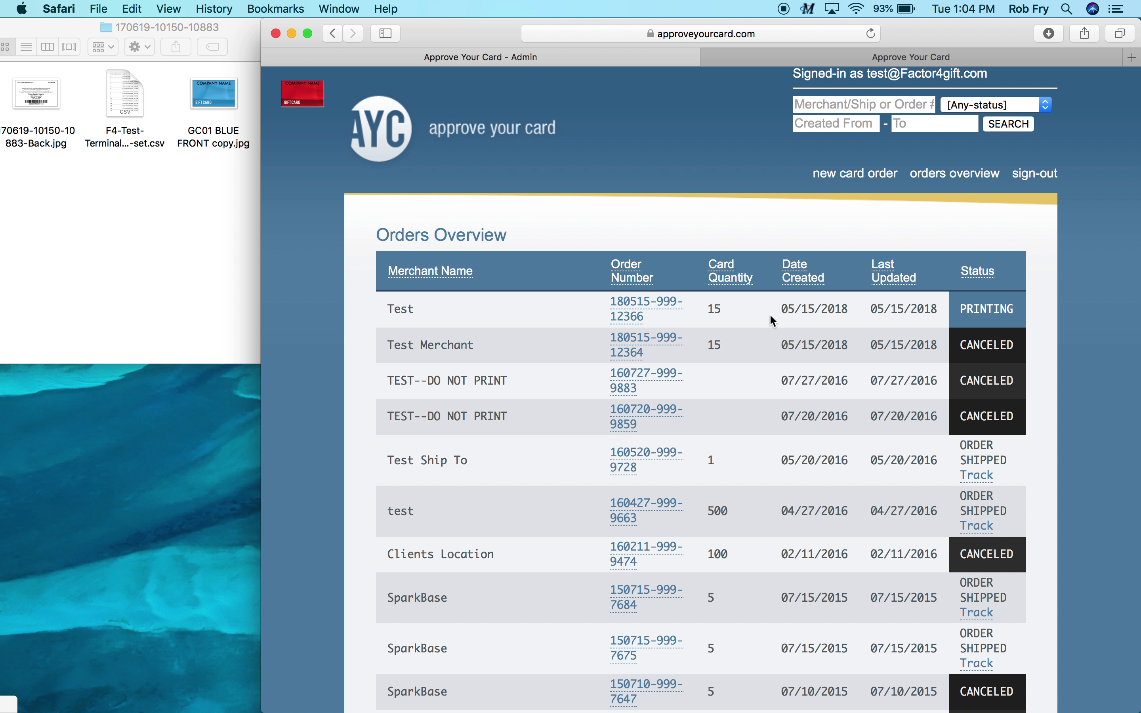